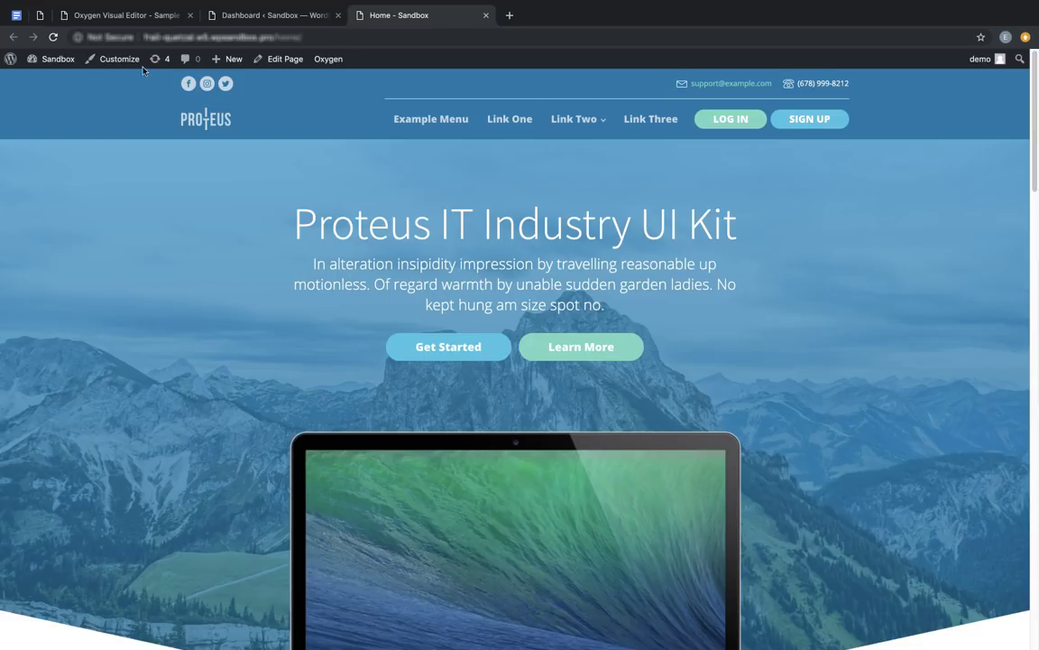
# Enable 3rd party design sets in Oxygen's library settings and save the change.
pyautogui.click(239, 18)
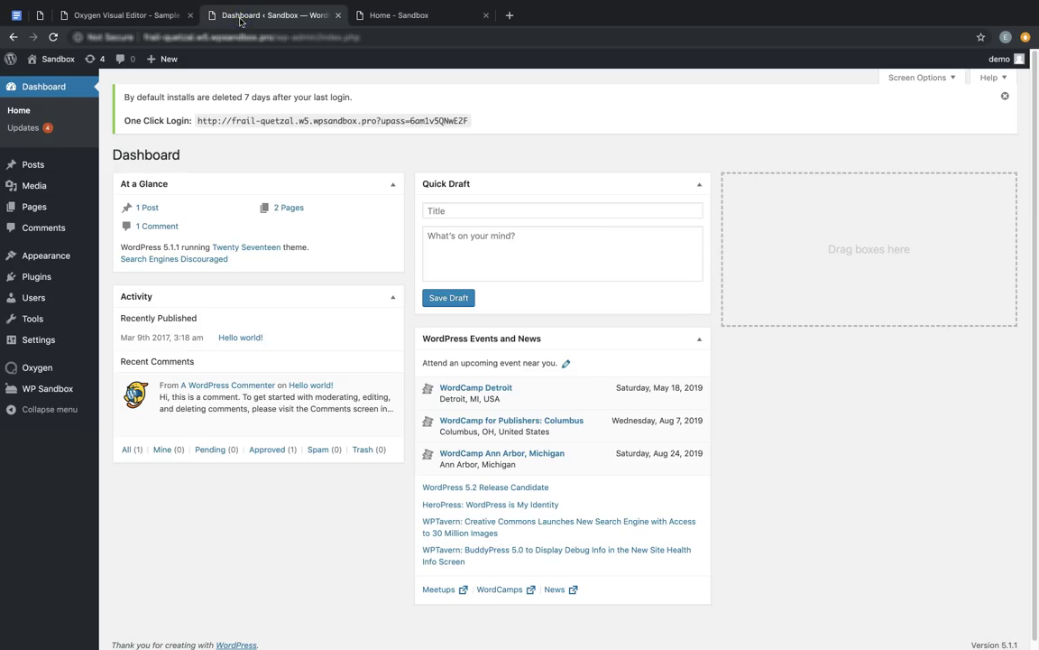
pyautogui.moveTo(74, 377)
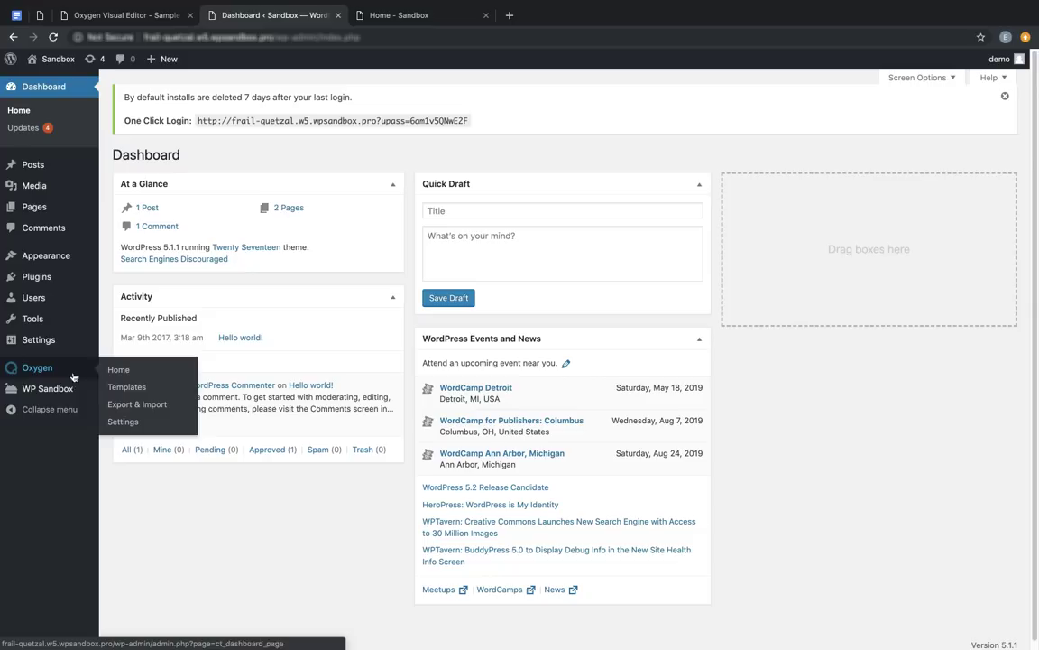
pyautogui.click(131, 421)
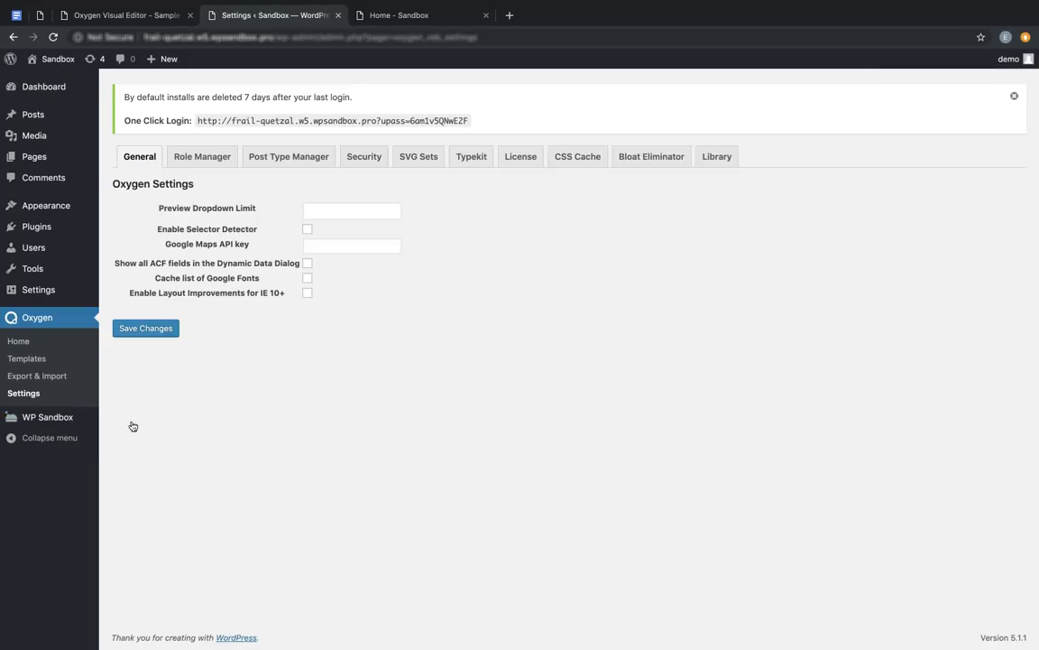
pyautogui.click(719, 160)
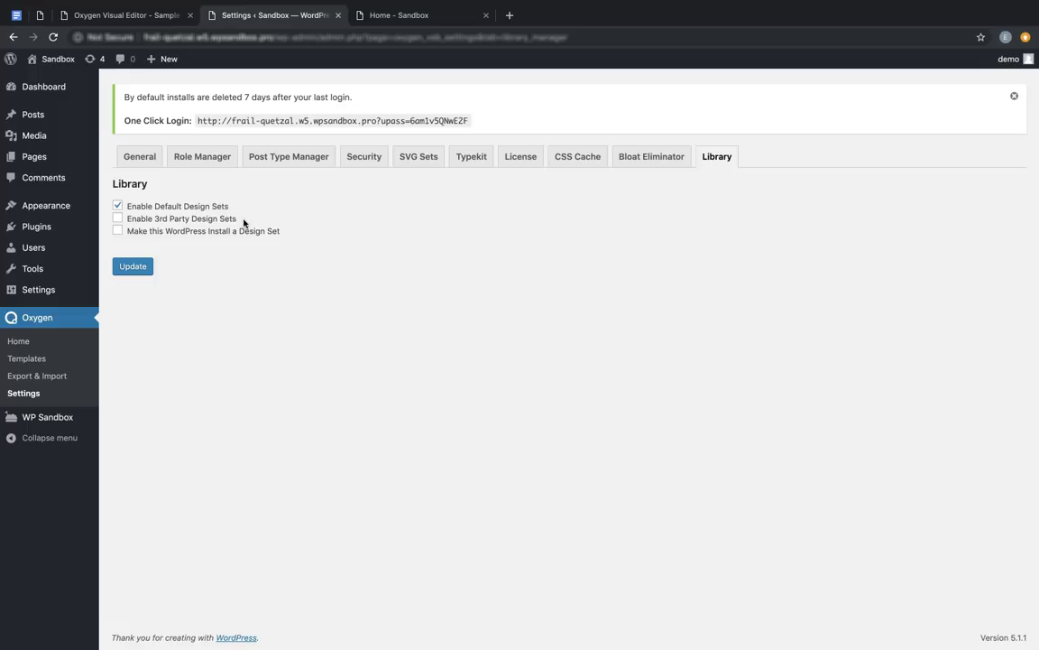
pyautogui.click(118, 219)
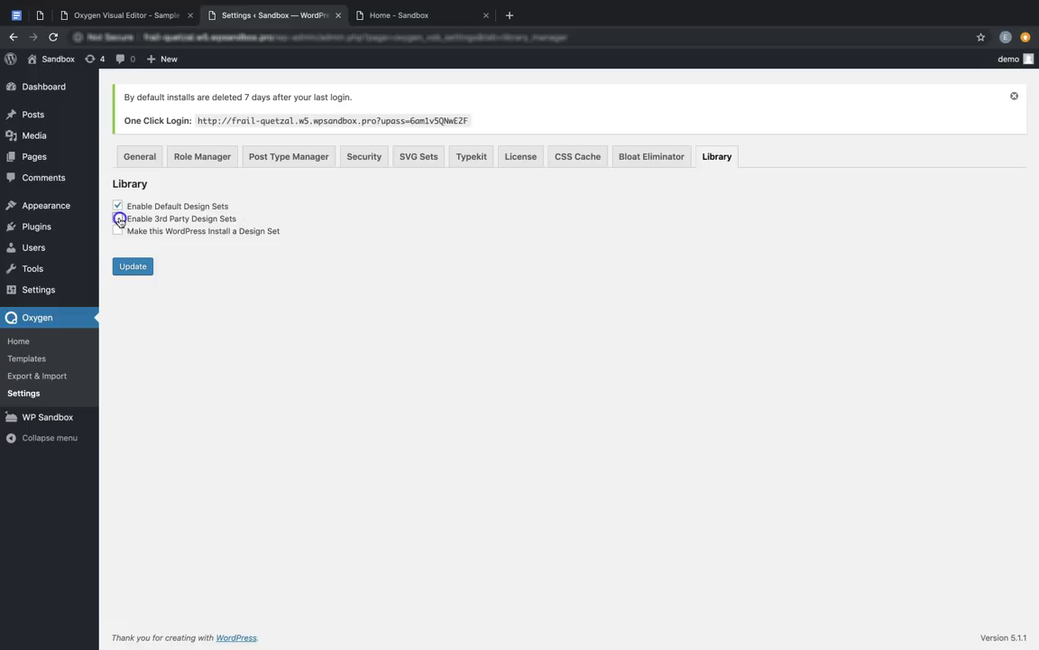
pyautogui.click(134, 268)
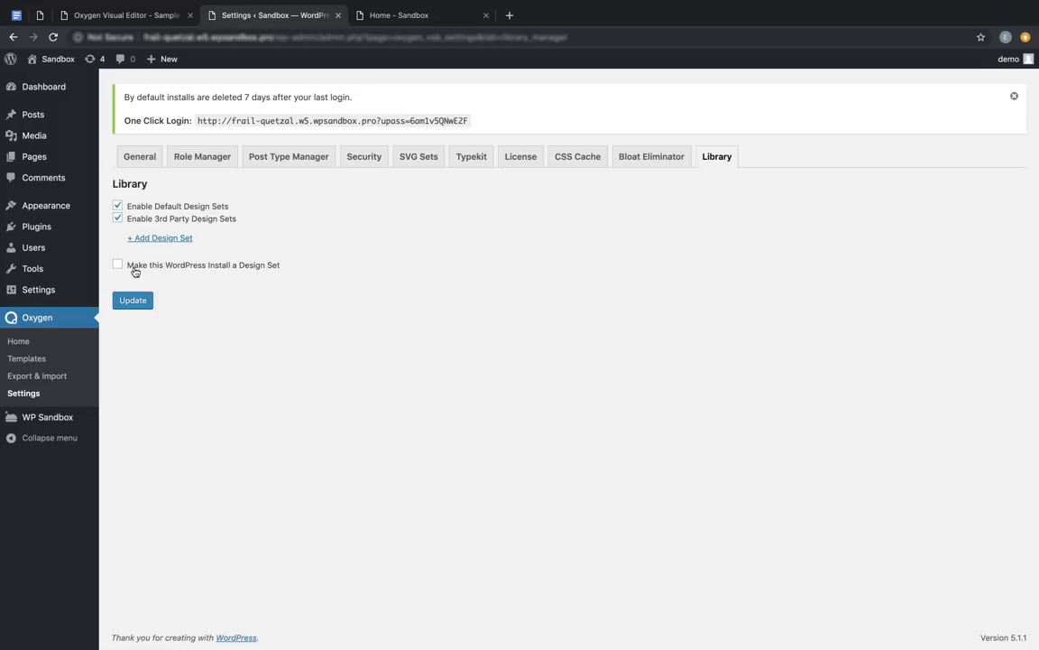
# Add a third-party design set by pasting its site key and adding the source site.
pyautogui.click(173, 239)
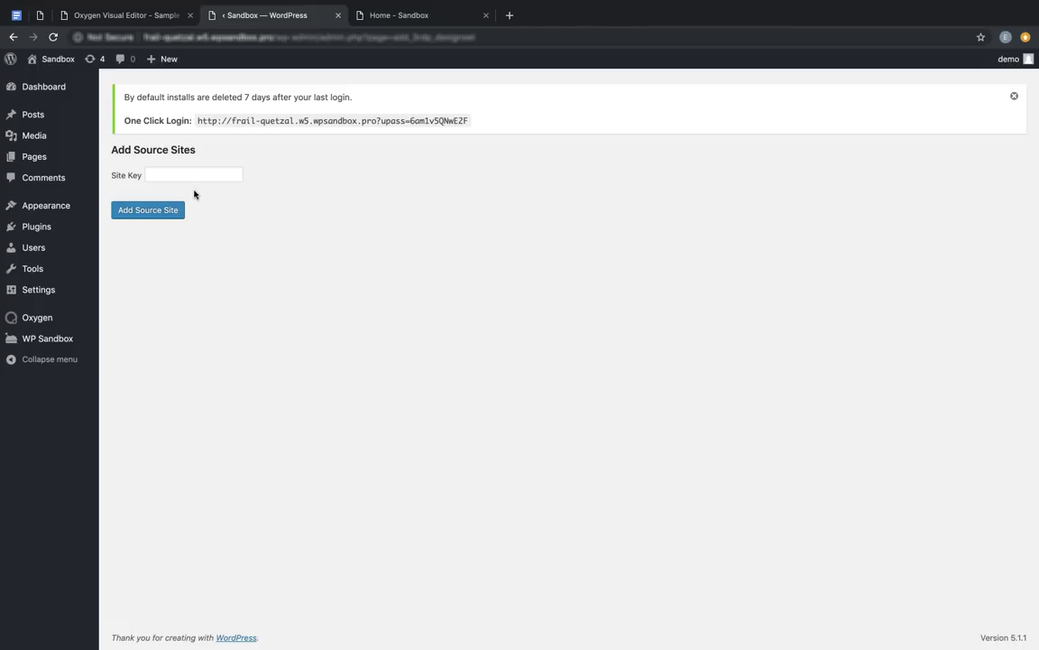
pyautogui.click(195, 175)
pyautogui.hotkey('ctrl', 'v')
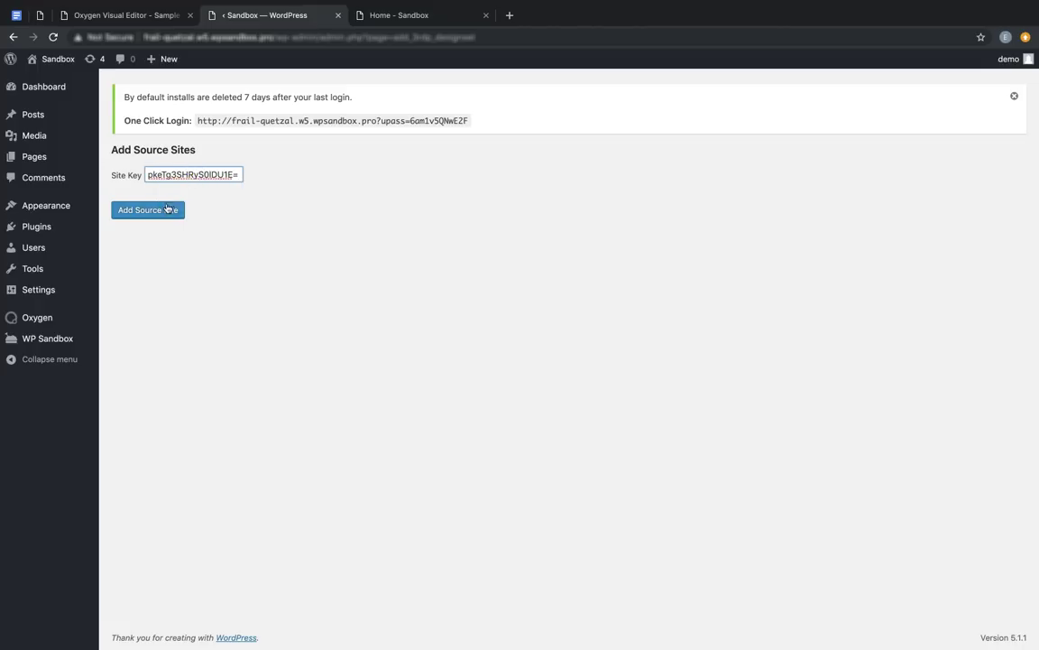
pyautogui.click(167, 209)
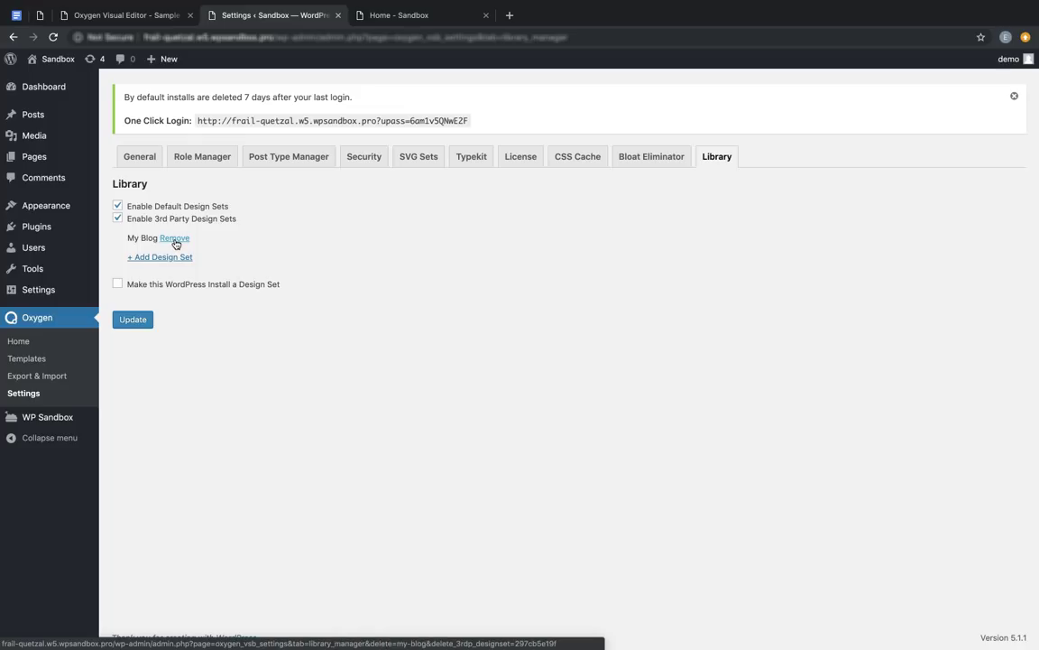
# Show the available design sets in the library of the Oxygen visual editor for the sample page.
pyautogui.click(125, 20)
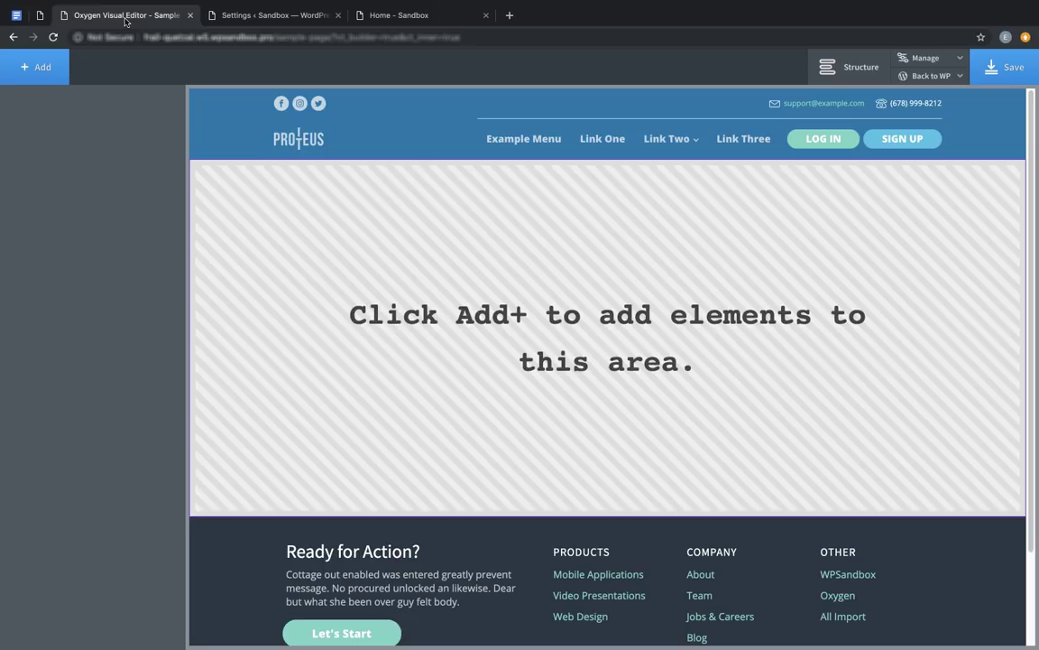
pyautogui.click(41, 70)
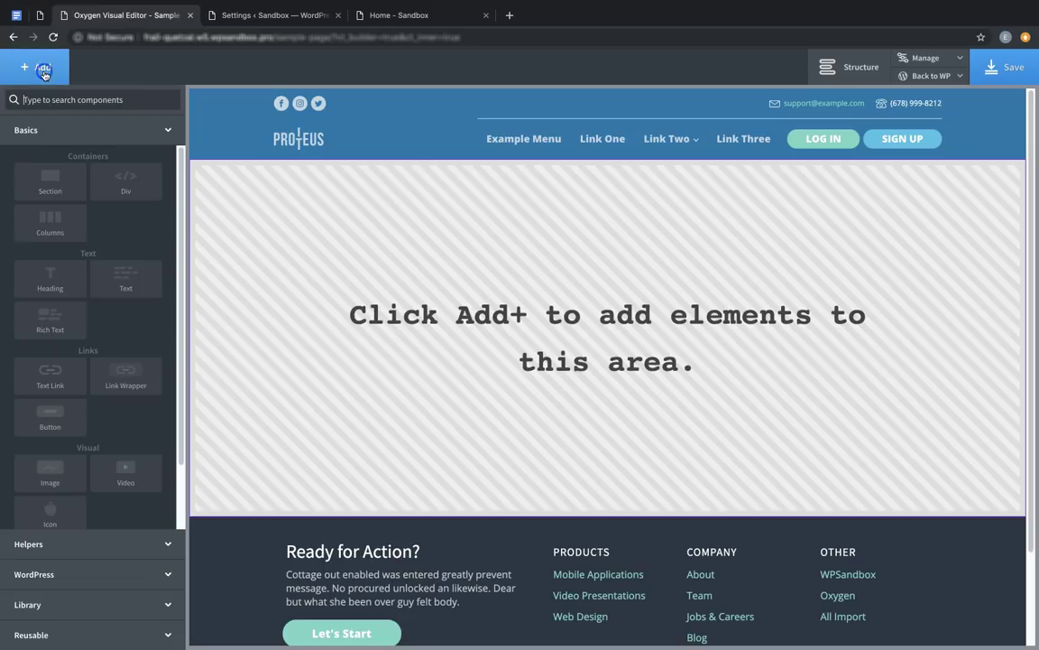
pyautogui.click(106, 604)
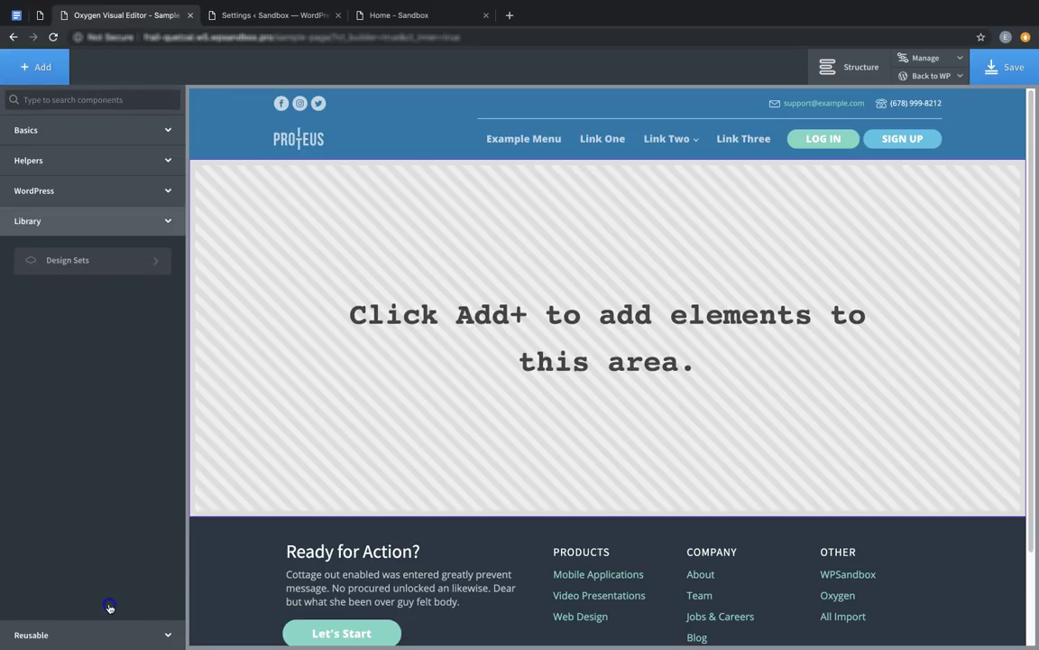
pyautogui.click(116, 260)
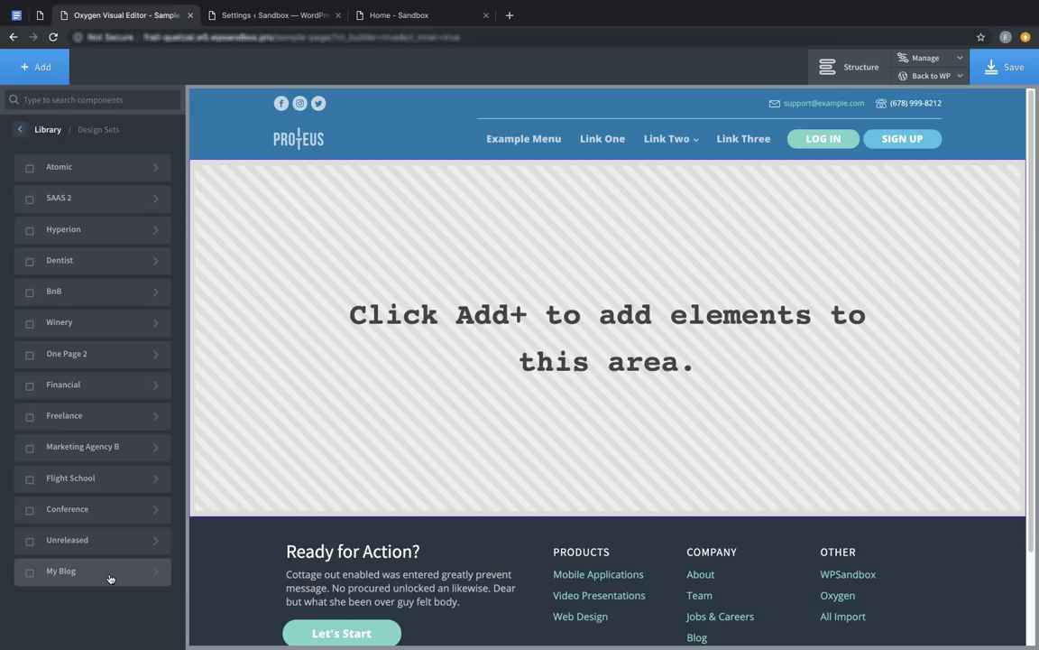
# Look over the site's home page from the hero section down to the contact section and return to its start.
pyautogui.click(373, 19)
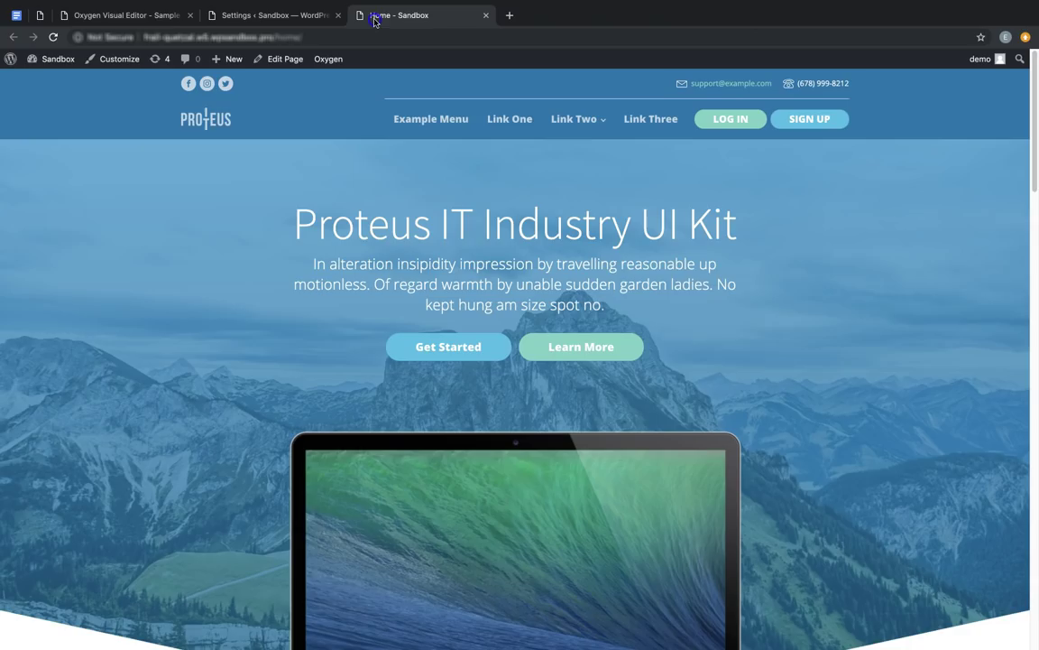
pyautogui.scroll(-5, 204, 306)
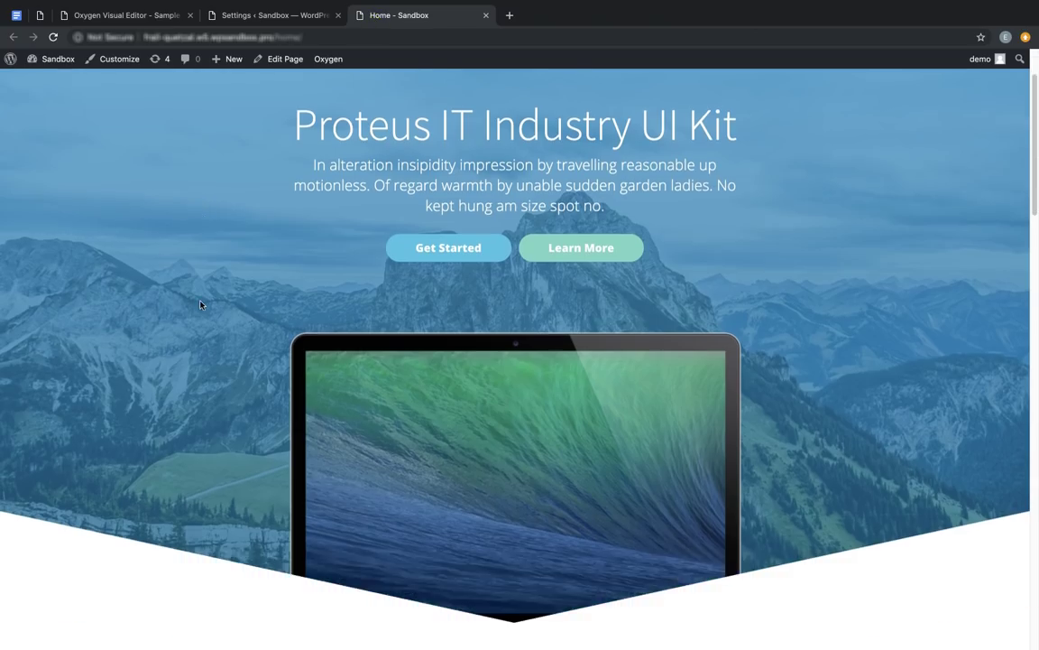
pyautogui.scroll(-4, 200, 305)
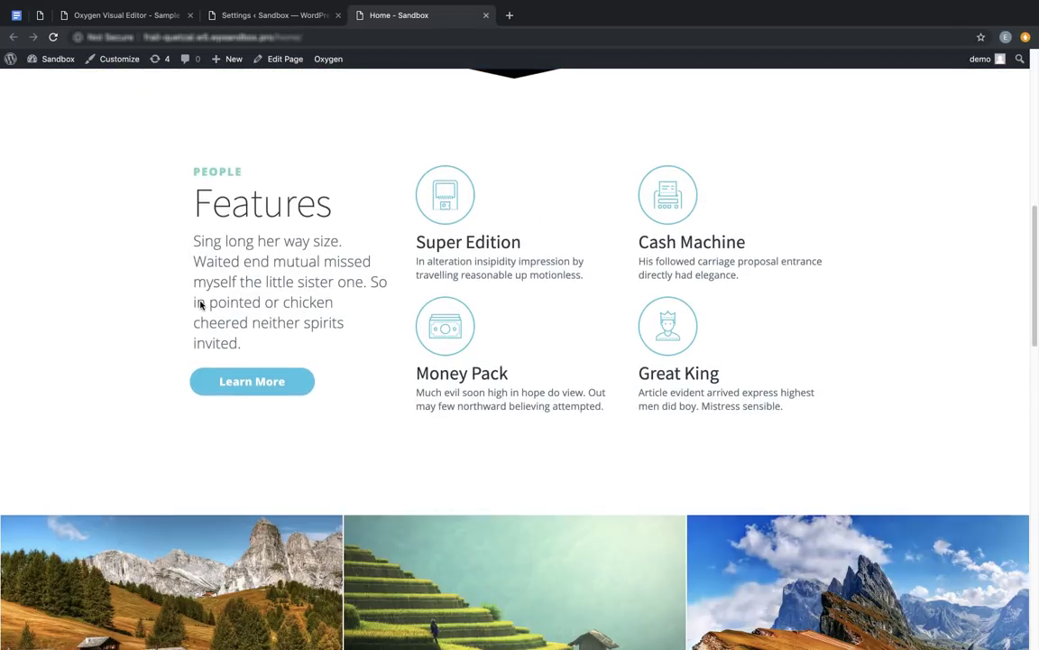
pyautogui.scroll(-5, 200, 305)
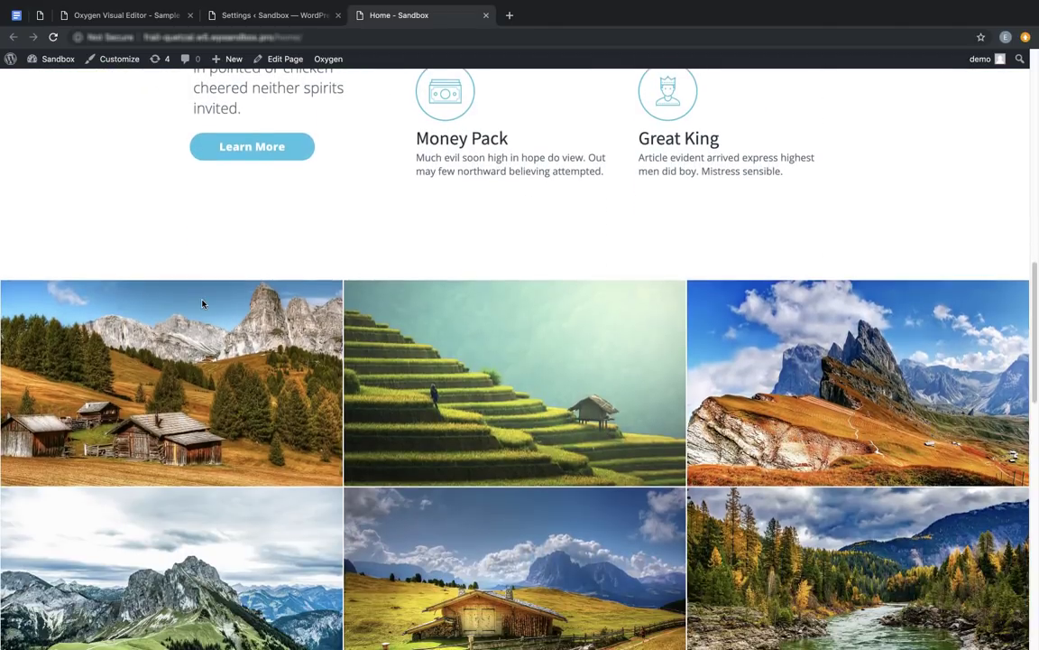
pyautogui.scroll(-3, 203, 304)
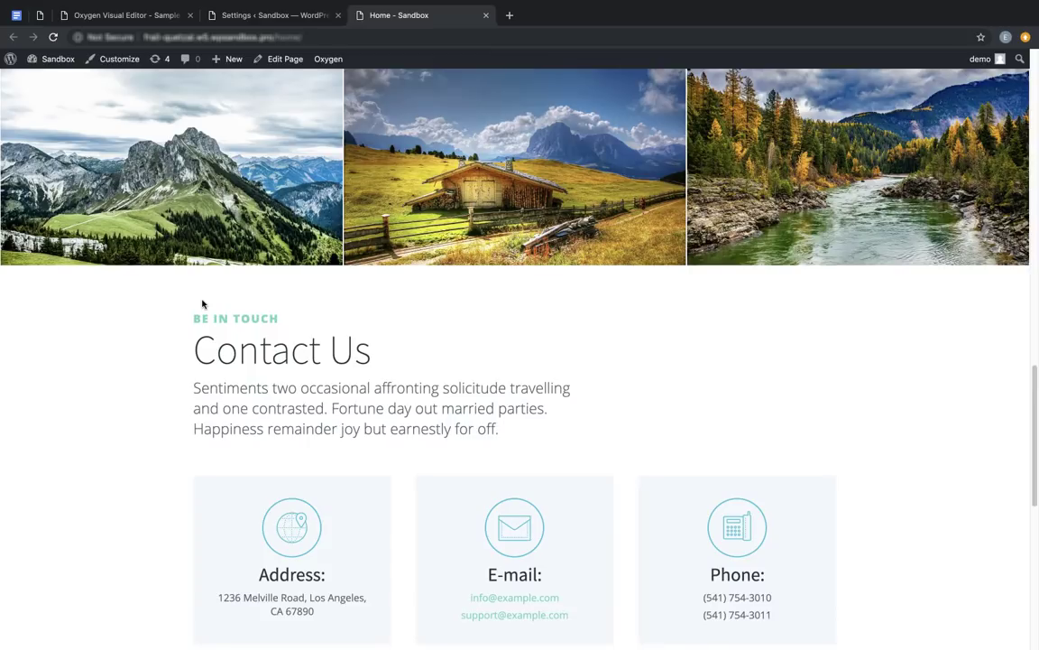
pyautogui.scroll(15, 202, 304)
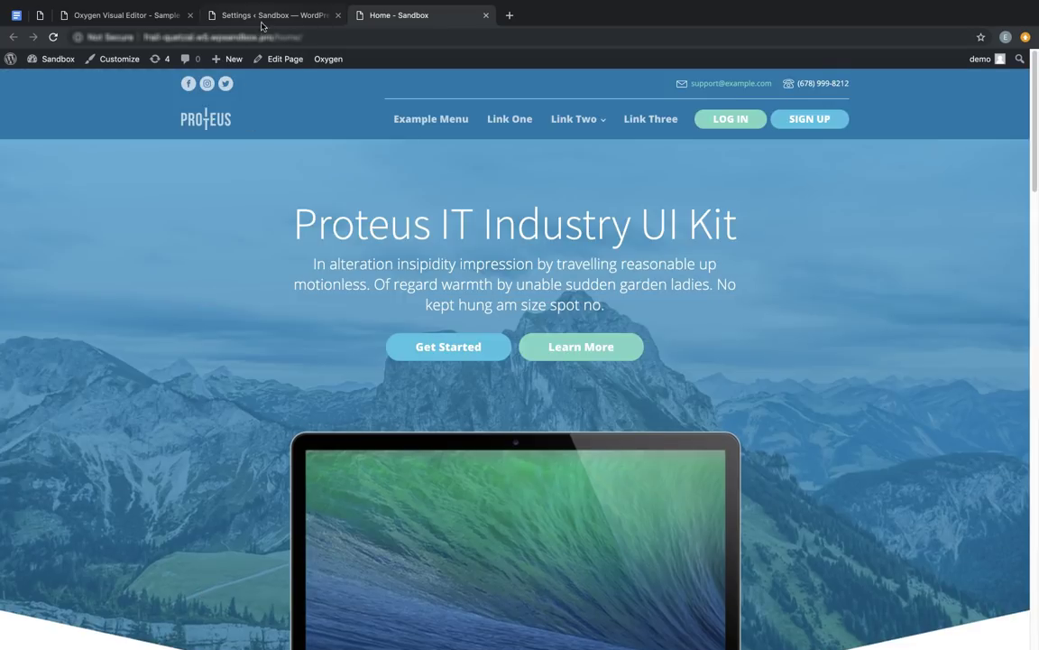
# Change the site title to "My Design Set" in the WordPress general settings and save.
pyautogui.click(261, 18)
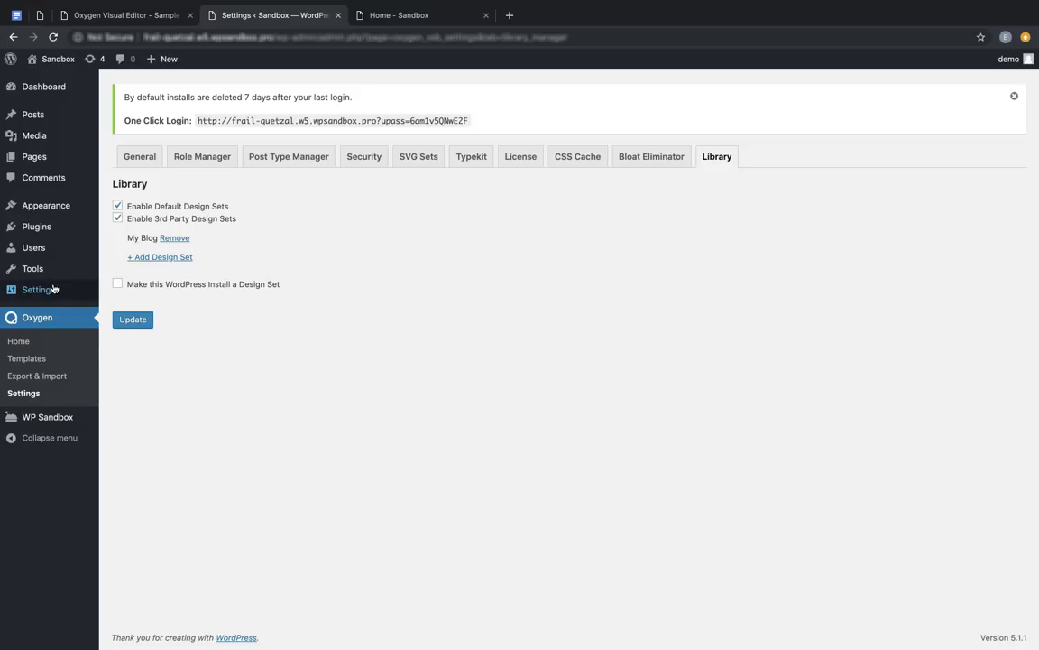
pyautogui.moveTo(55, 289)
pyautogui.click(117, 293)
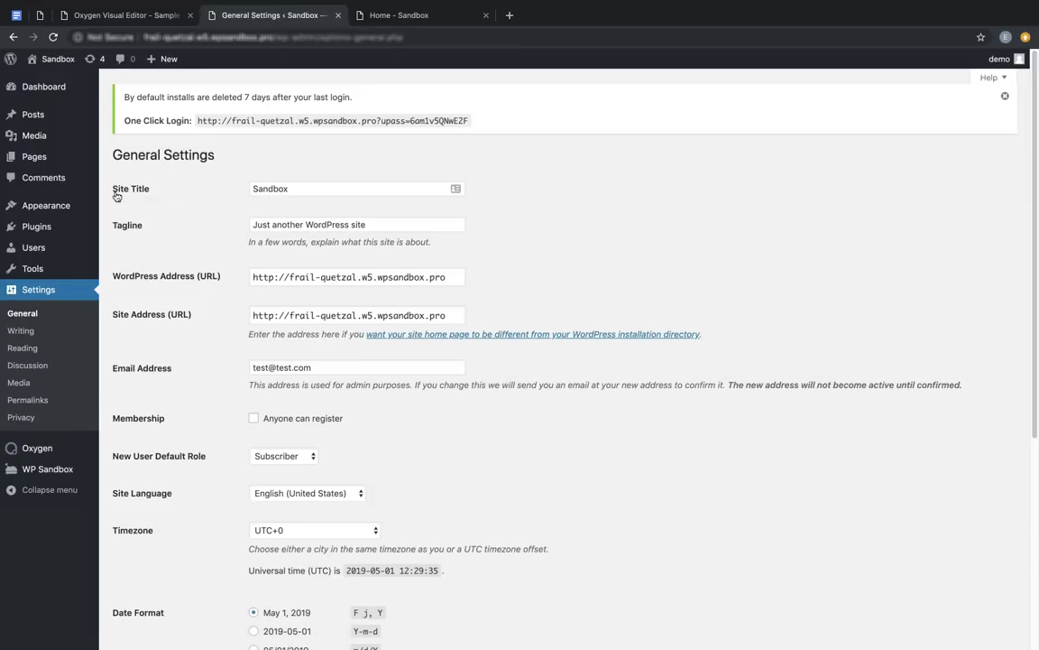
pyautogui.moveTo(301, 190); pyautogui.dragTo(233, 188)
pyautogui.write('M')
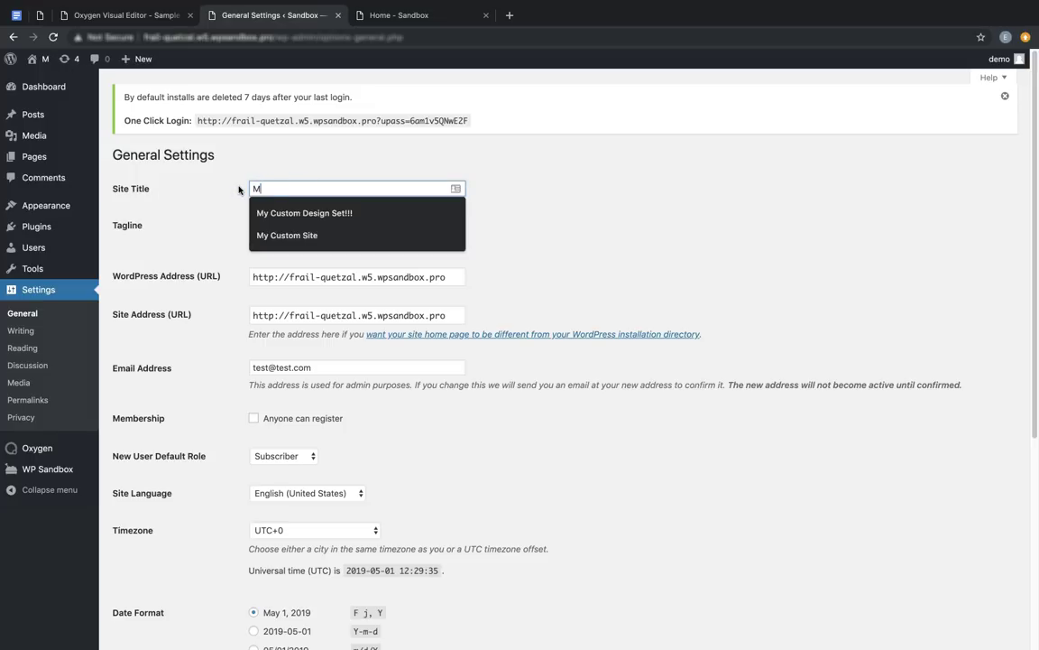
pyautogui.write('y Design Set')
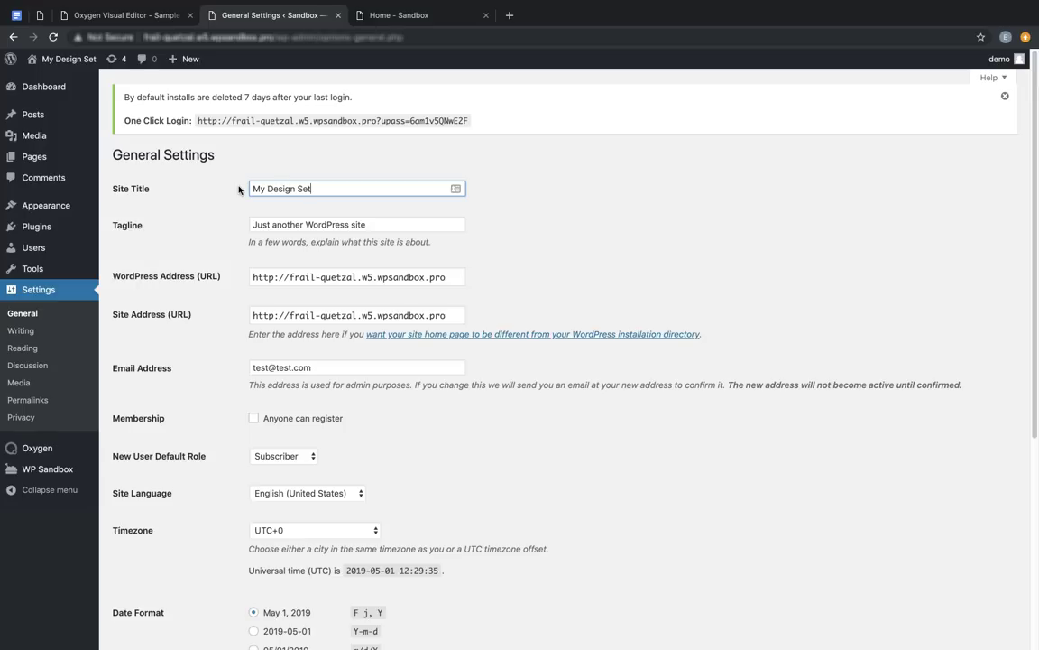
pyautogui.scroll(-5, 239, 189)
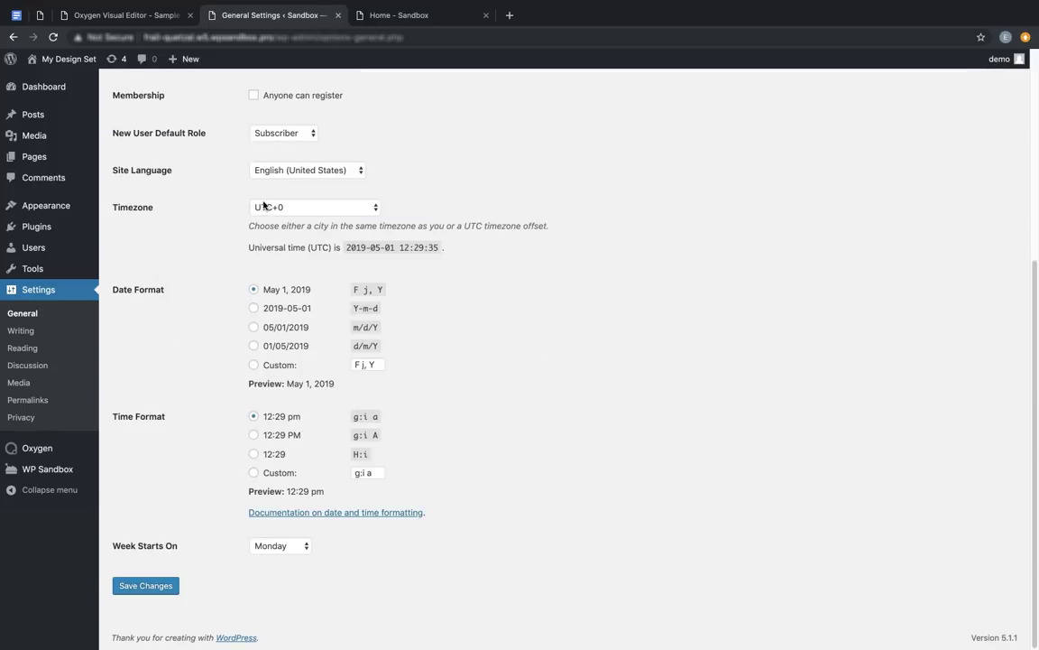
pyautogui.click(147, 586)
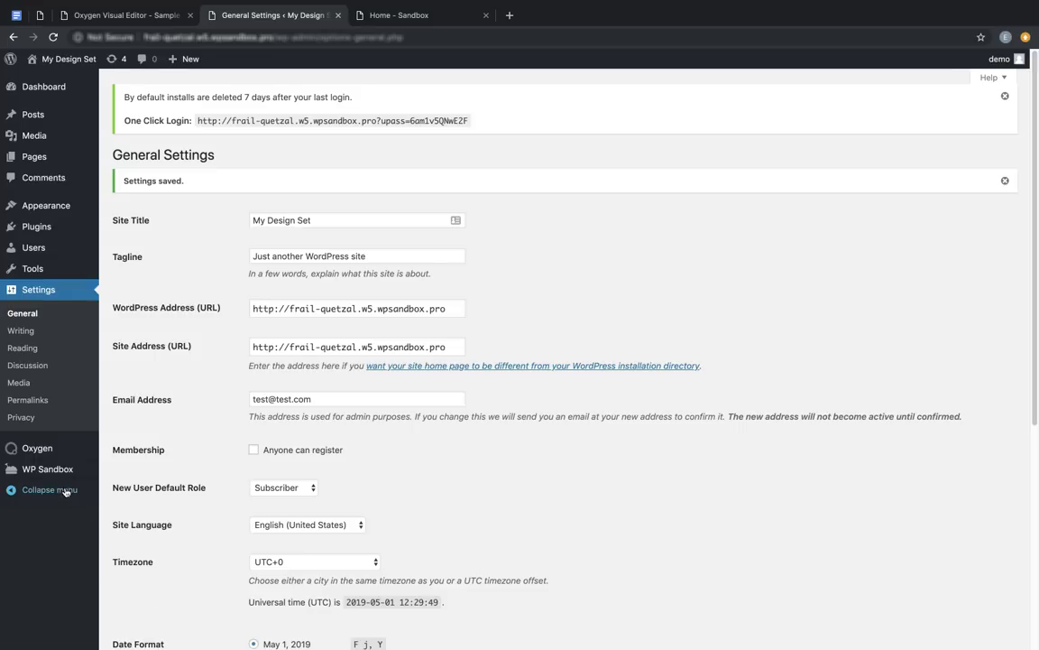
# Make this WordPress install a design set in Oxygen's library settings and save the change.
pyautogui.moveTo(54, 451)
pyautogui.click(123, 503)
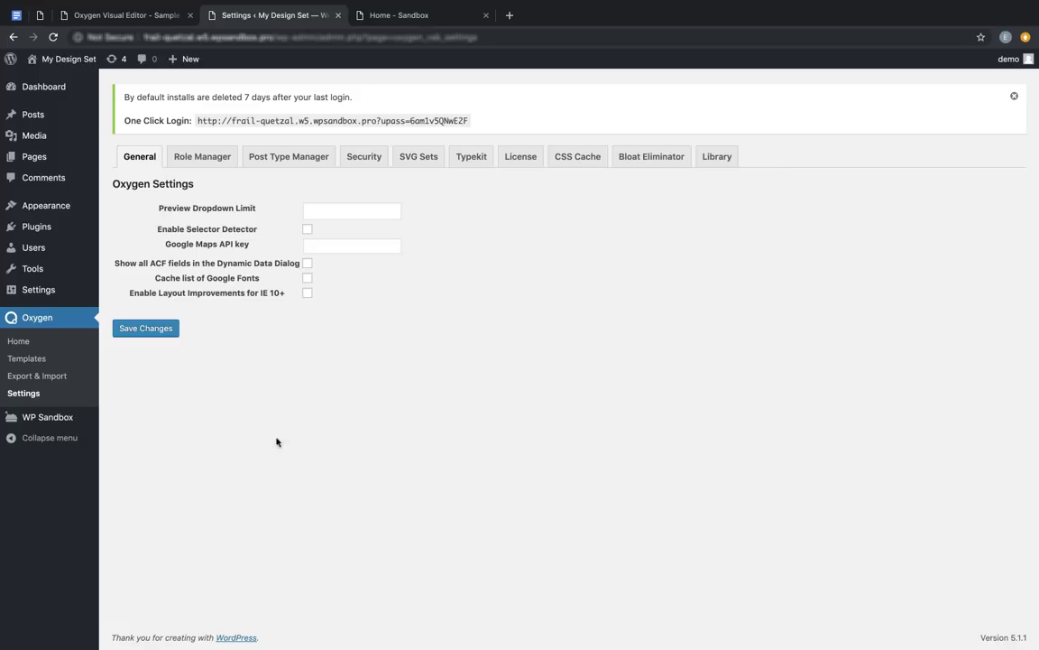
pyautogui.click(726, 159)
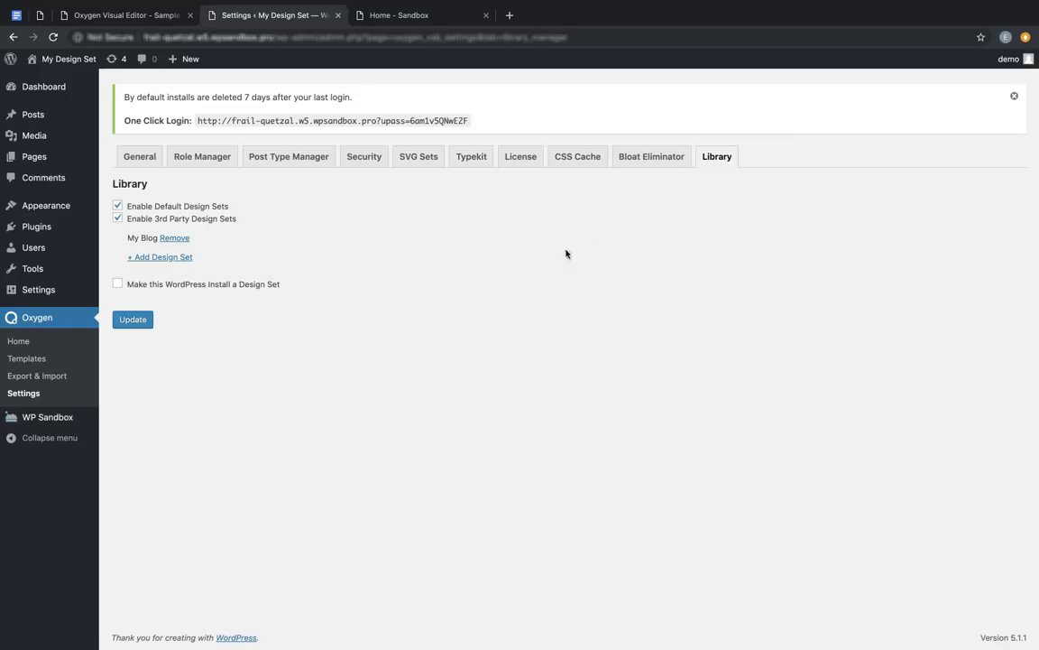
pyautogui.click(118, 285)
pyautogui.click(128, 322)
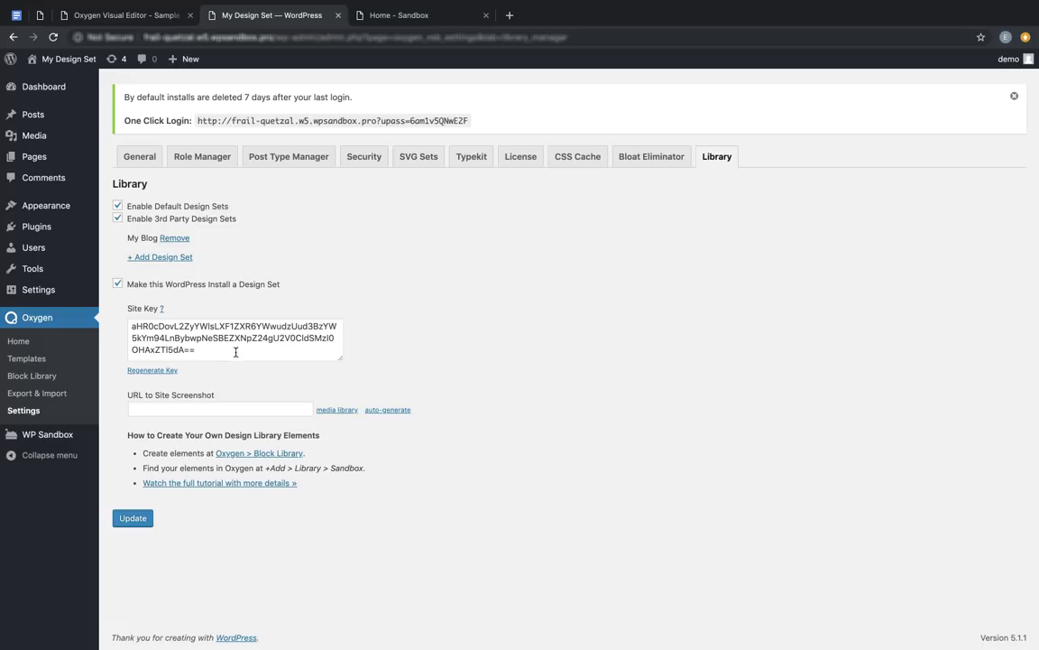
# Highlight the full site key and check the suggestions for the site screenshot URL without choosing one.
pyautogui.moveTo(204, 354); pyautogui.dragTo(133, 328)
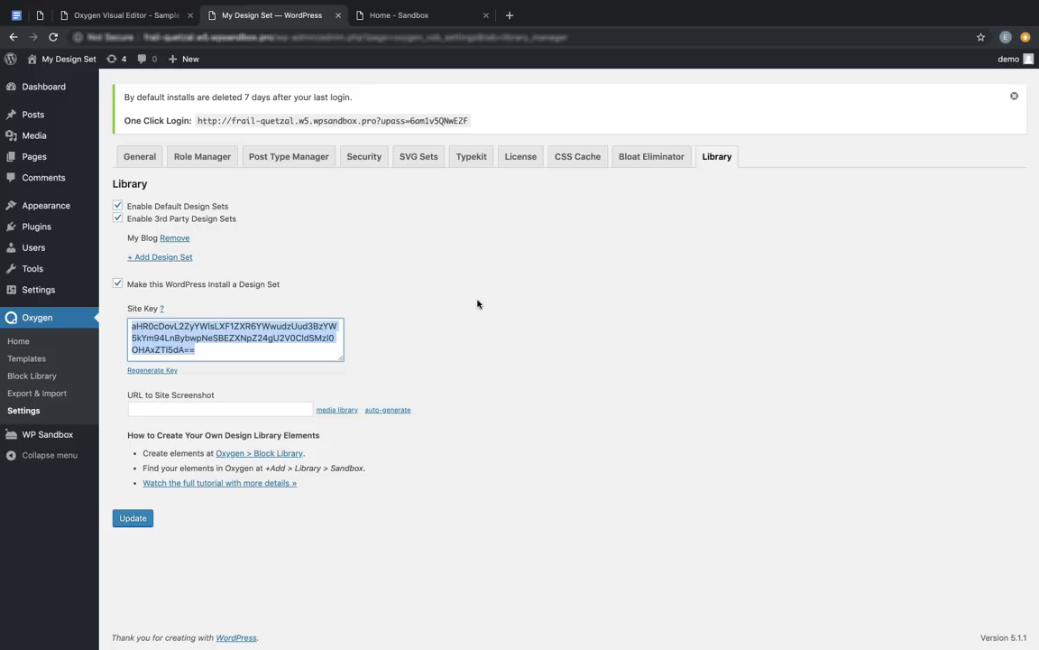
pyautogui.click(146, 409)
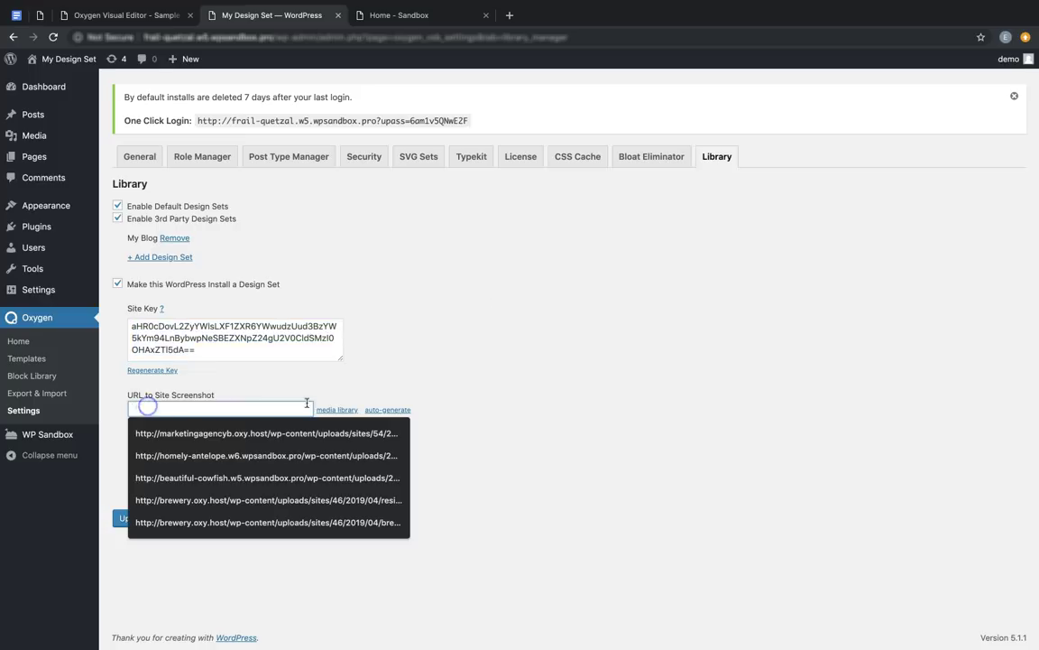
pyautogui.click(424, 377)
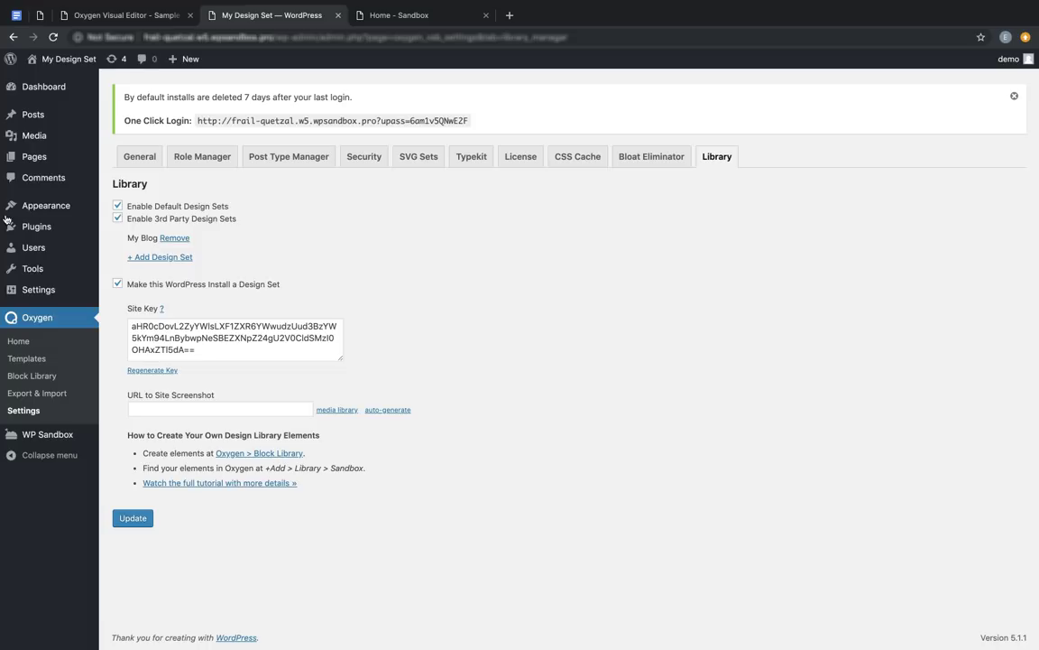
# Start a new block in Oxygen's block library and title it "My First Block".
pyautogui.click(44, 379)
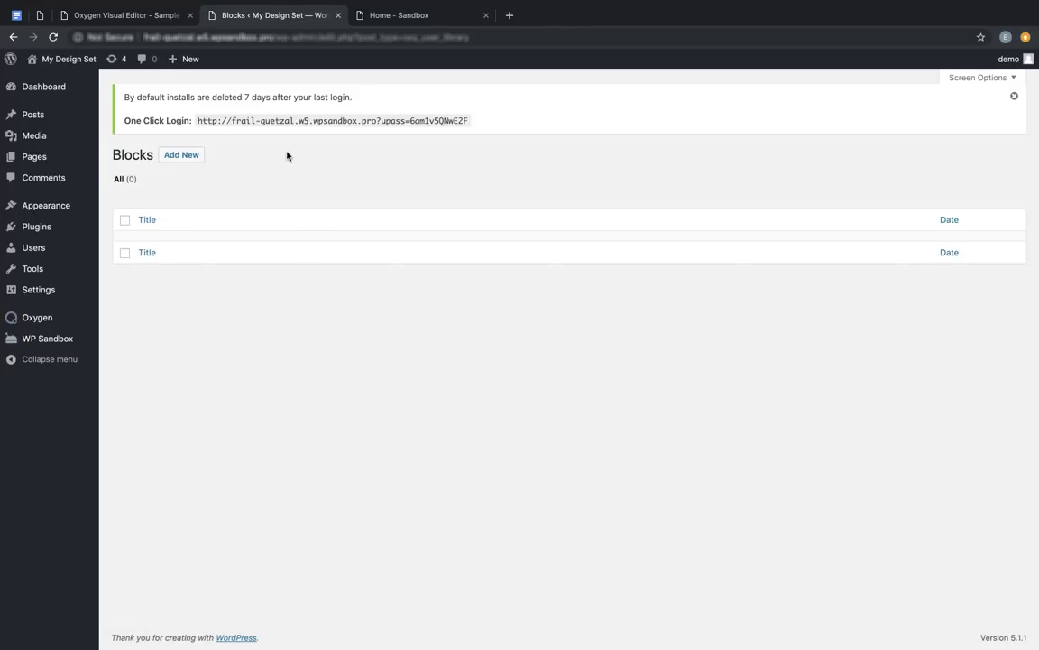
pyautogui.click(185, 156)
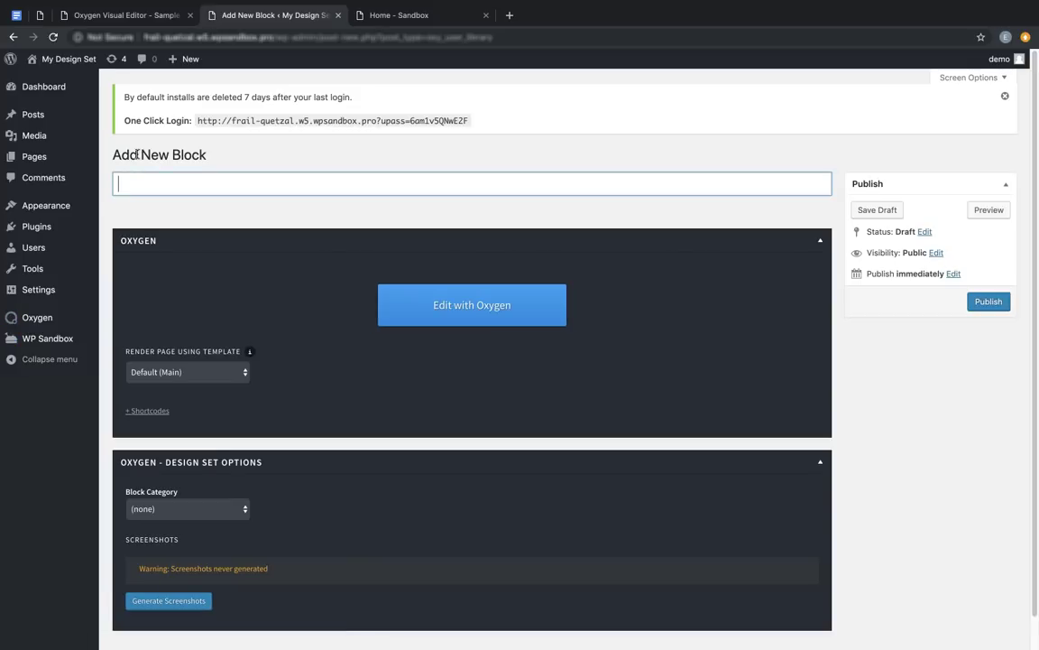
pyautogui.write('My First Block')
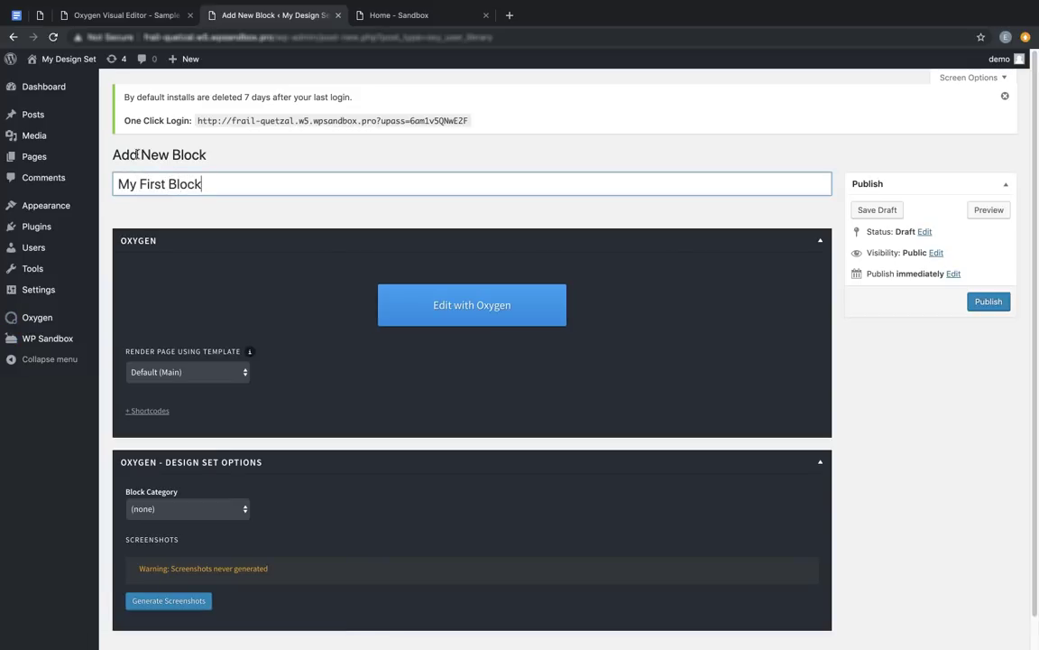
pyautogui.scroll(-1, 306, 289)
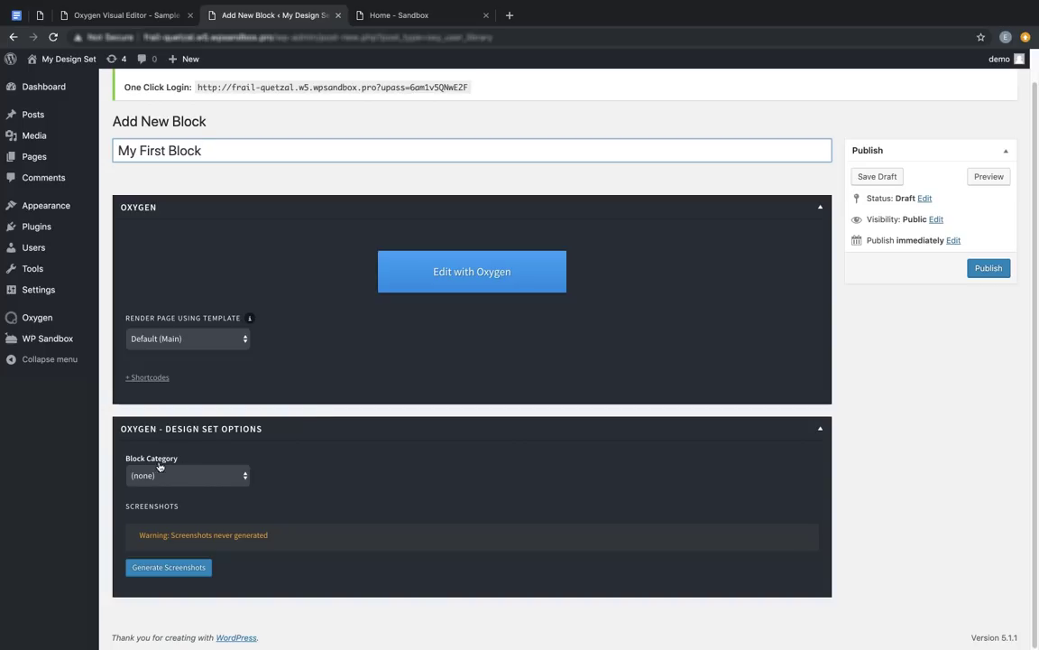
# Assign the block to the Content category in the design set options and publish it.
pyautogui.click(242, 476)
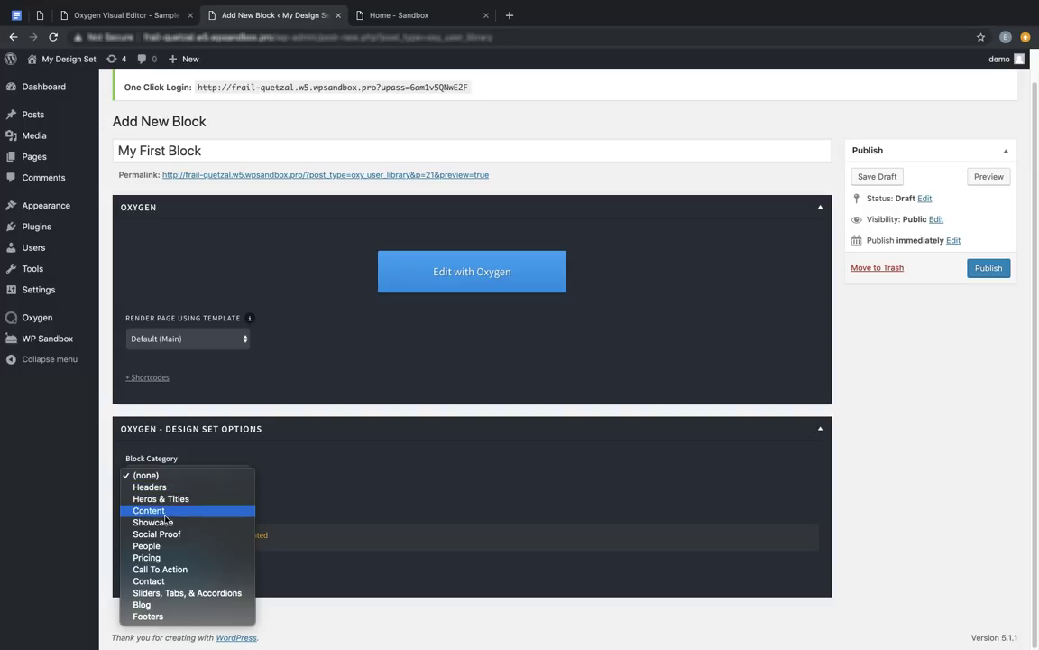
pyautogui.press('Escape')
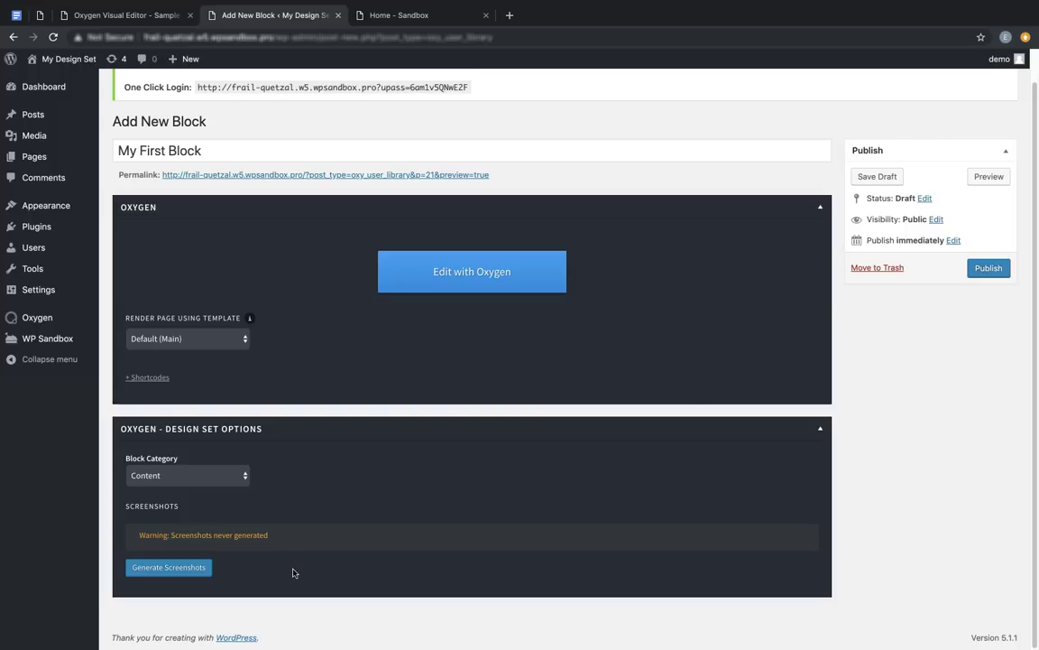
pyautogui.click(989, 268)
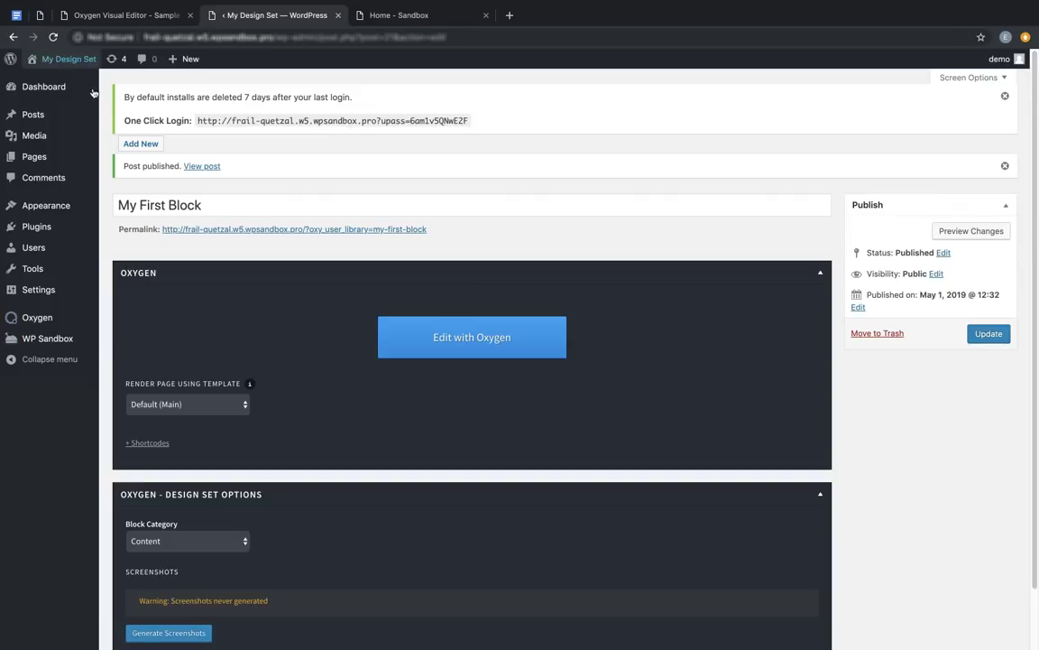
# Open the block in the Oxygen editor and add a section containing a three-column layout.
pyautogui.click(494, 342)
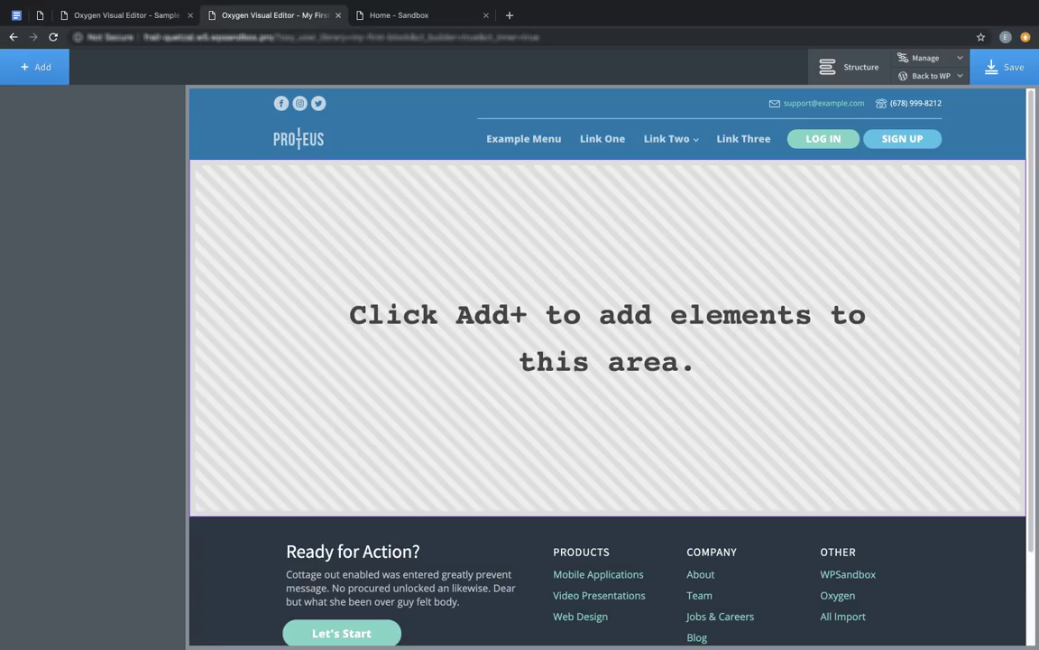
pyautogui.click(41, 70)
pyautogui.click(52, 162)
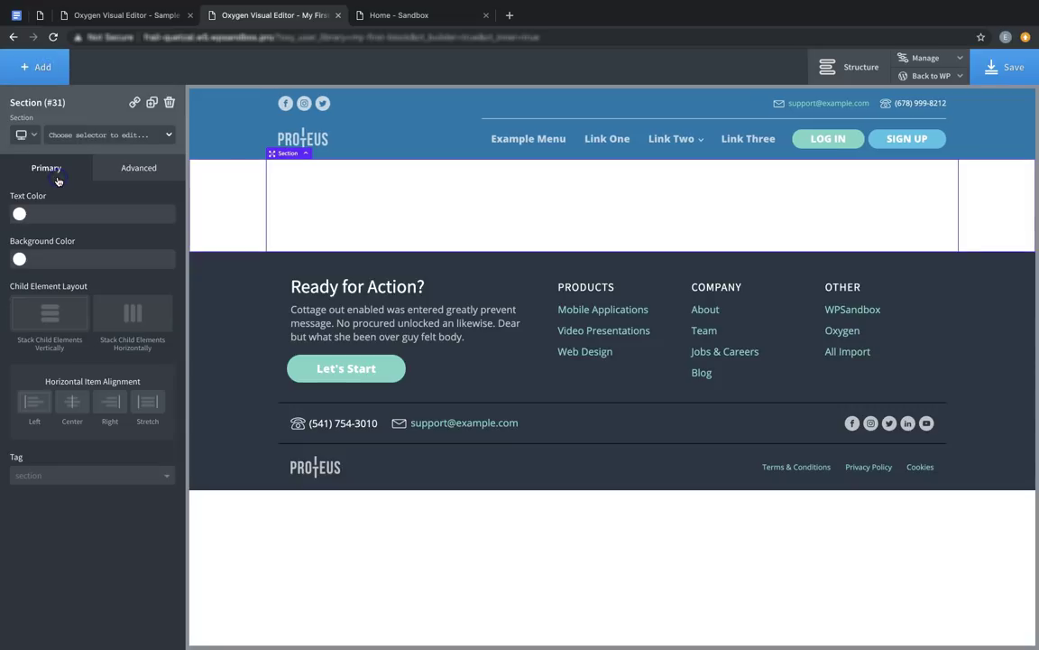
pyautogui.click(45, 72)
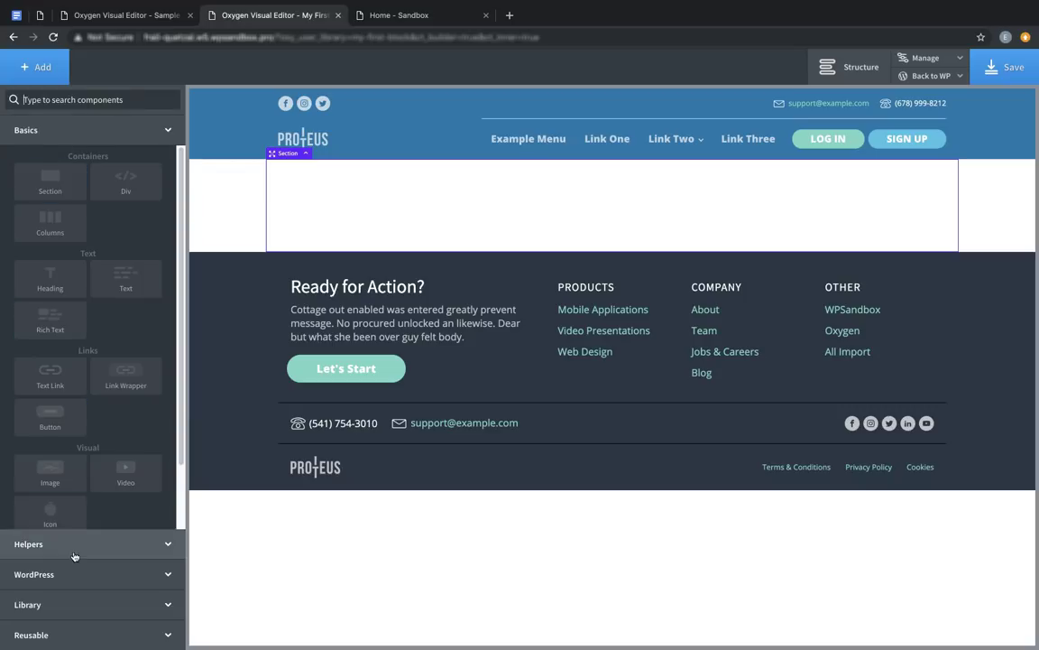
pyautogui.click(62, 228)
pyautogui.click(124, 238)
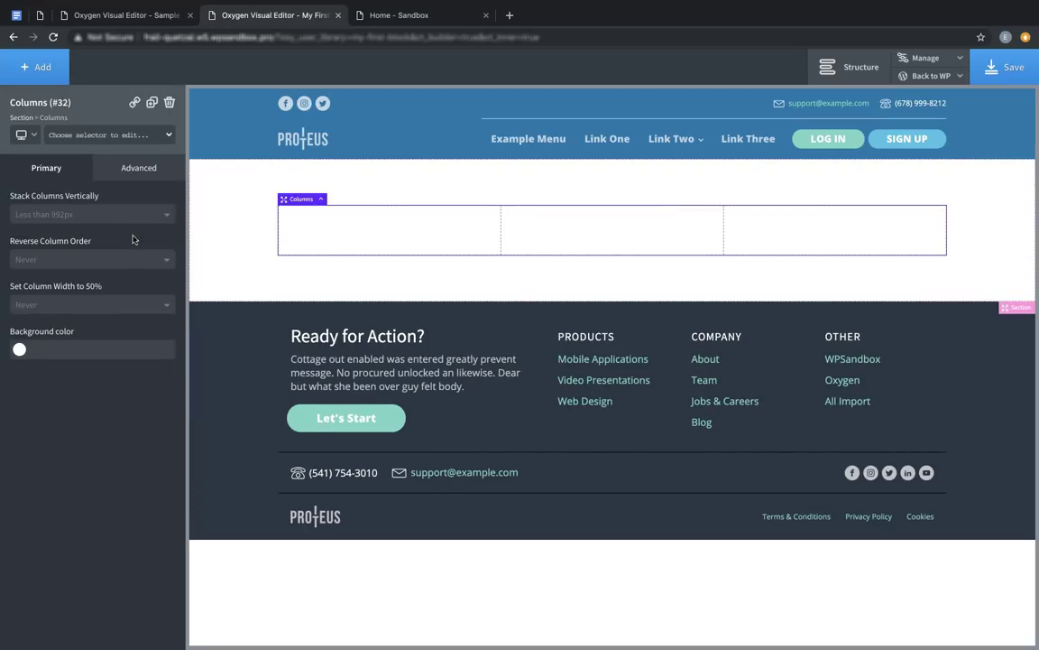
# Add a pricing box to the first column and duplicate it so that each of the three columns holds one.
pyautogui.click(36, 70)
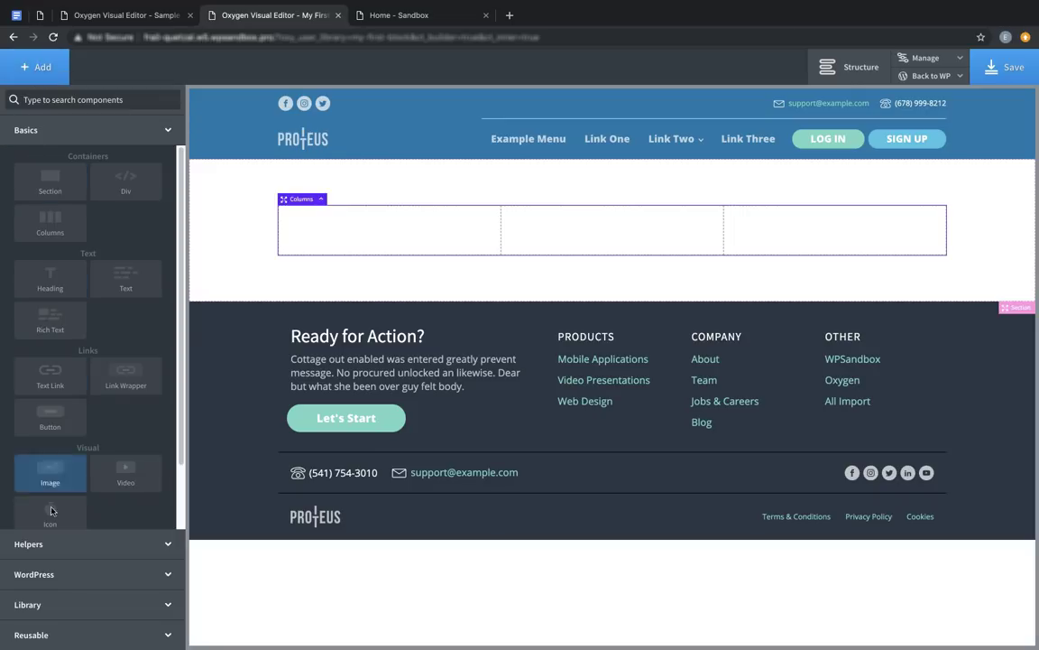
pyautogui.click(63, 544)
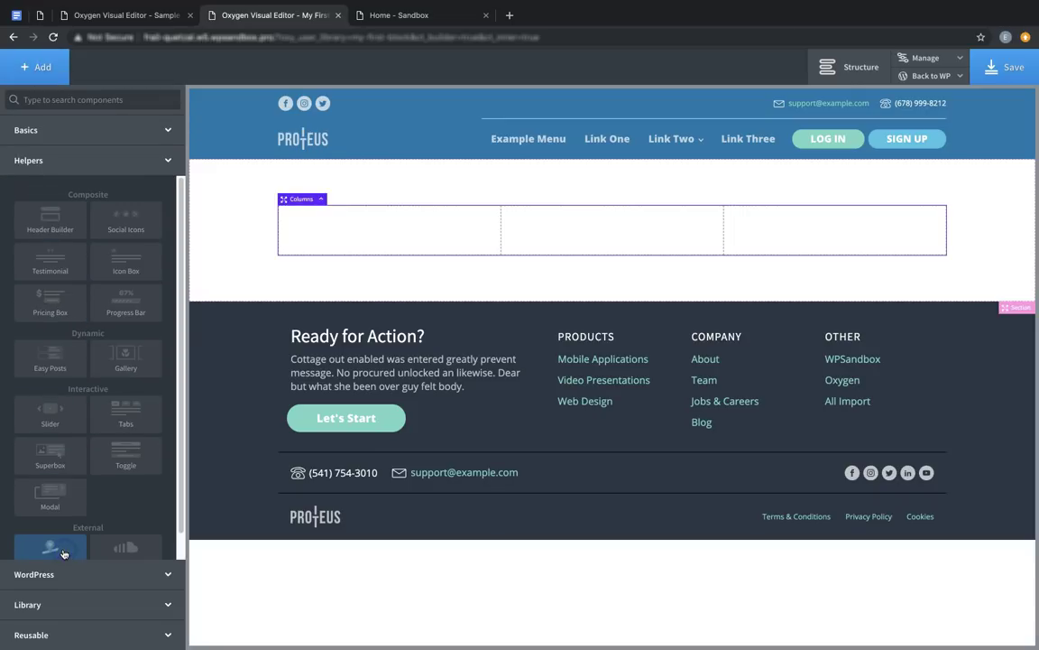
pyautogui.click(51, 302)
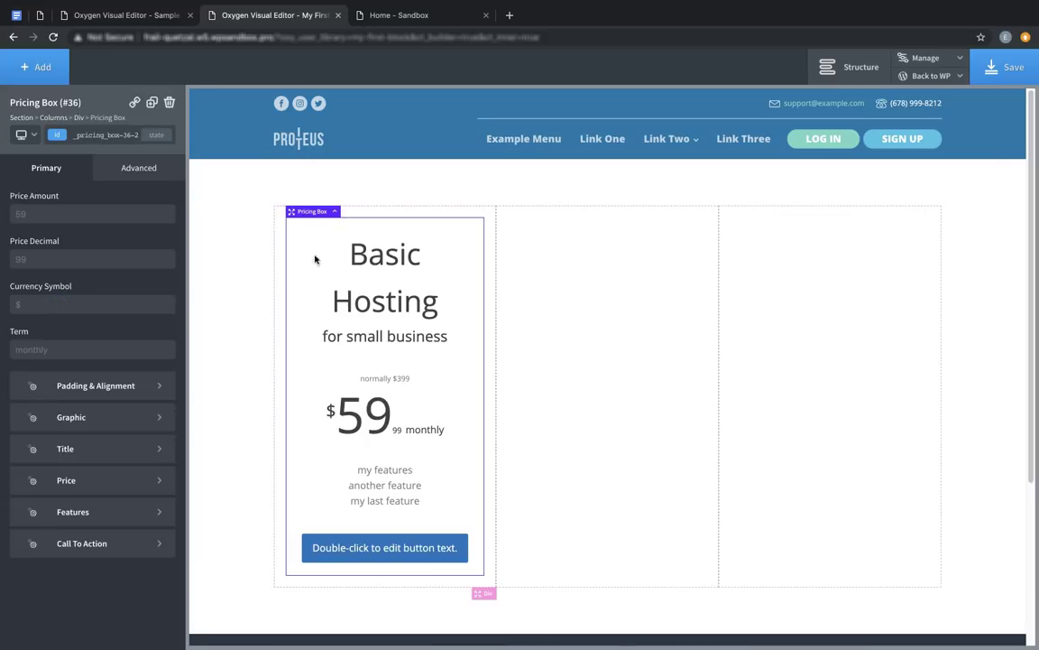
pyautogui.click(153, 102)
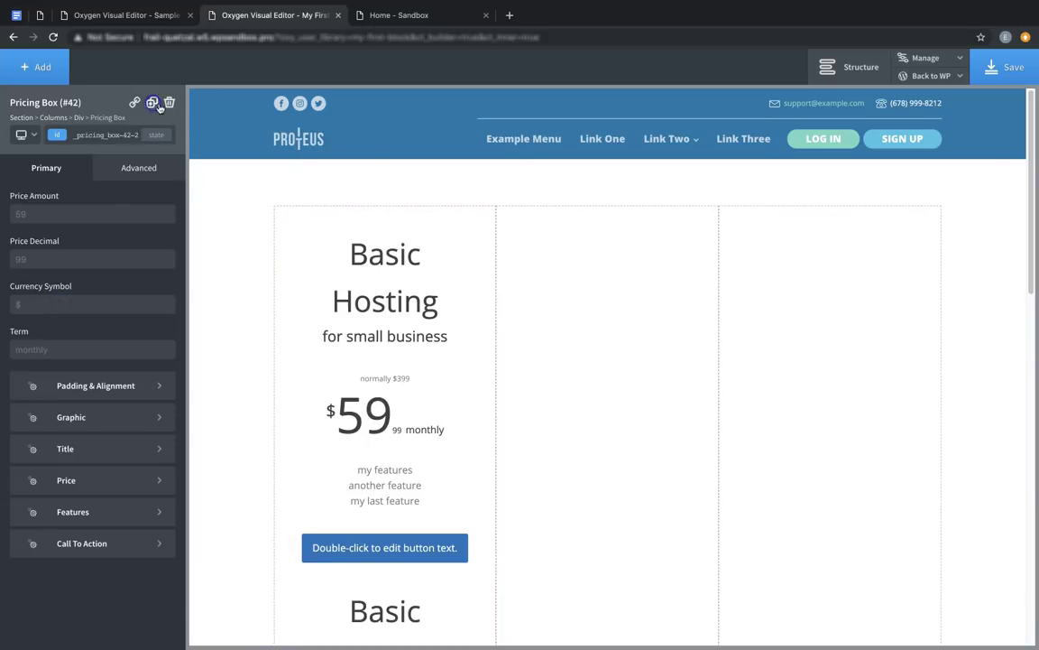
pyautogui.moveTo(478, 268); pyautogui.dragTo(622, 276)
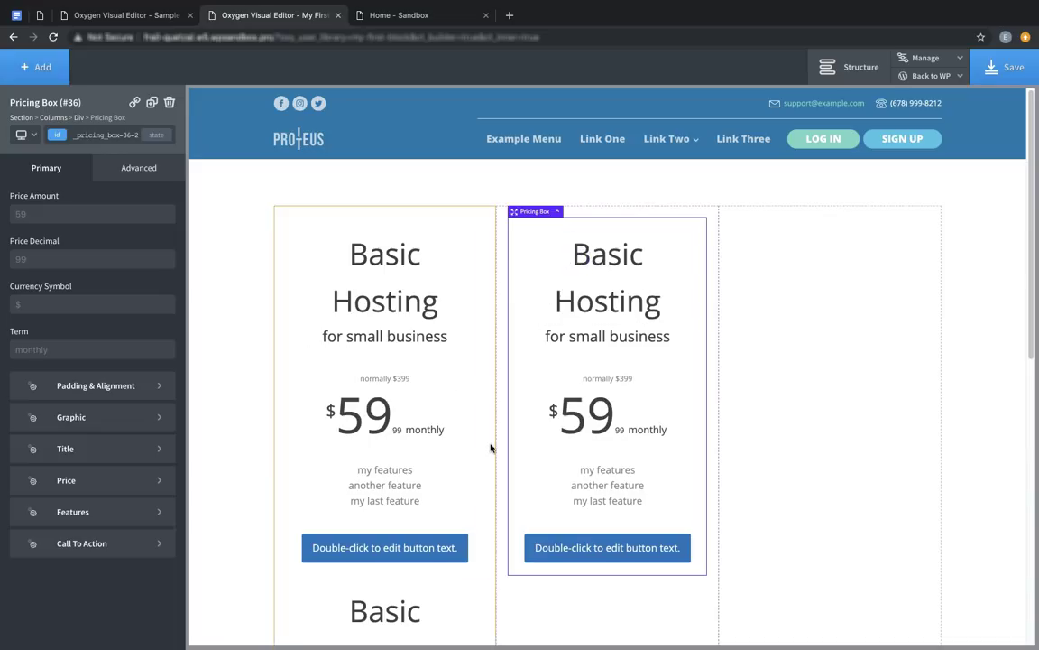
pyautogui.moveTo(476, 434); pyautogui.dragTo(777, 366)
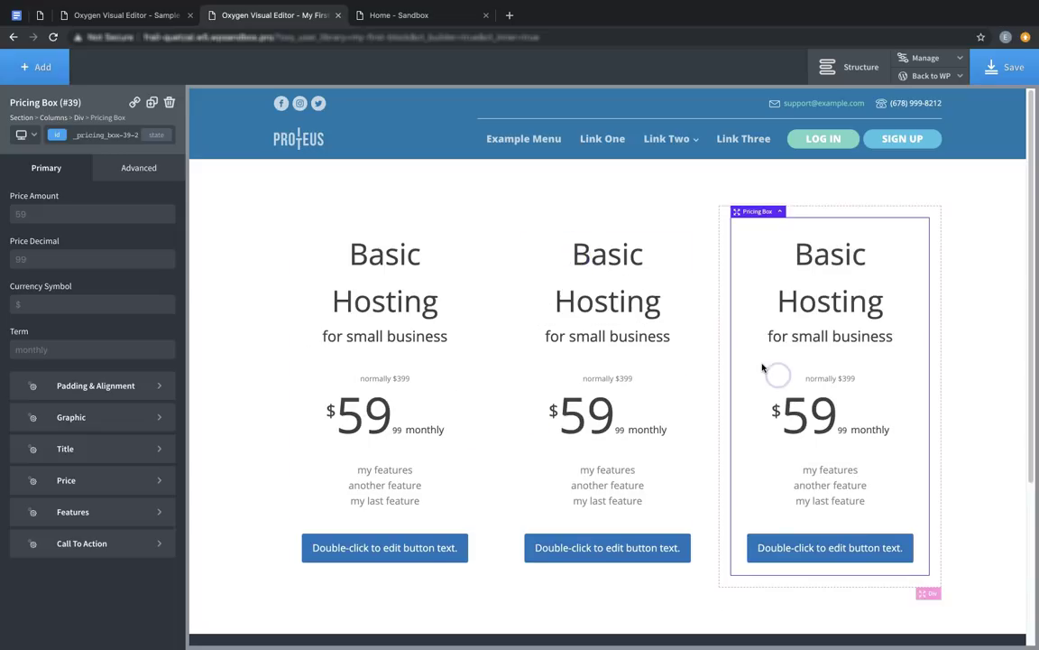
# Give the middle column's div a box shadow colour of black at 52% opacity, rgba(0,0,0,0.52).
pyautogui.click(709, 279)
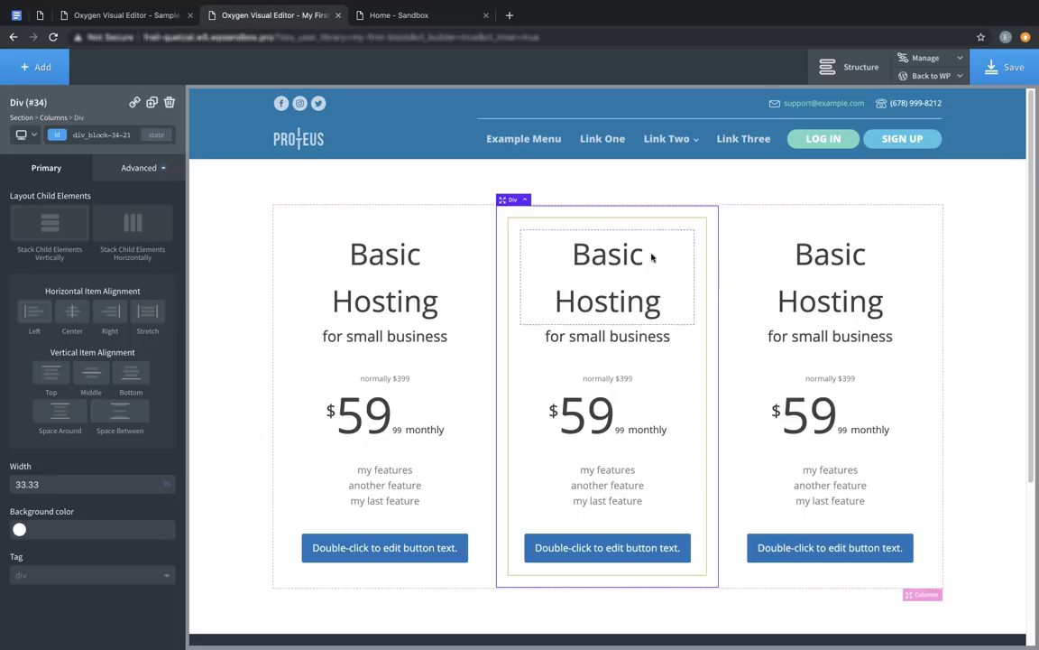
pyautogui.click(149, 171)
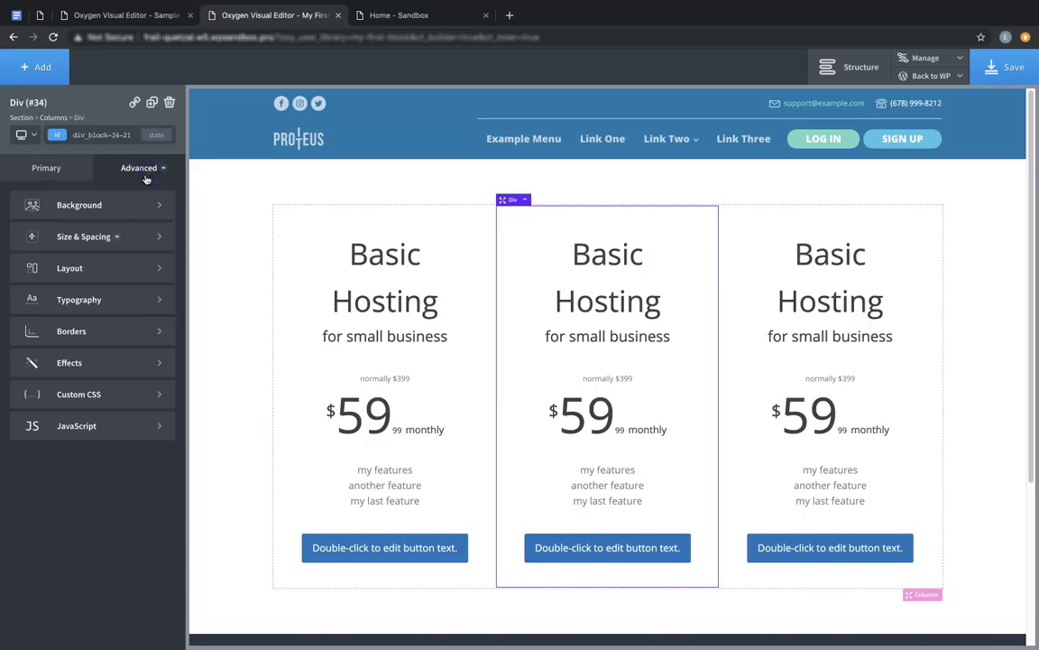
pyautogui.click(92, 364)
pyautogui.click(90, 327)
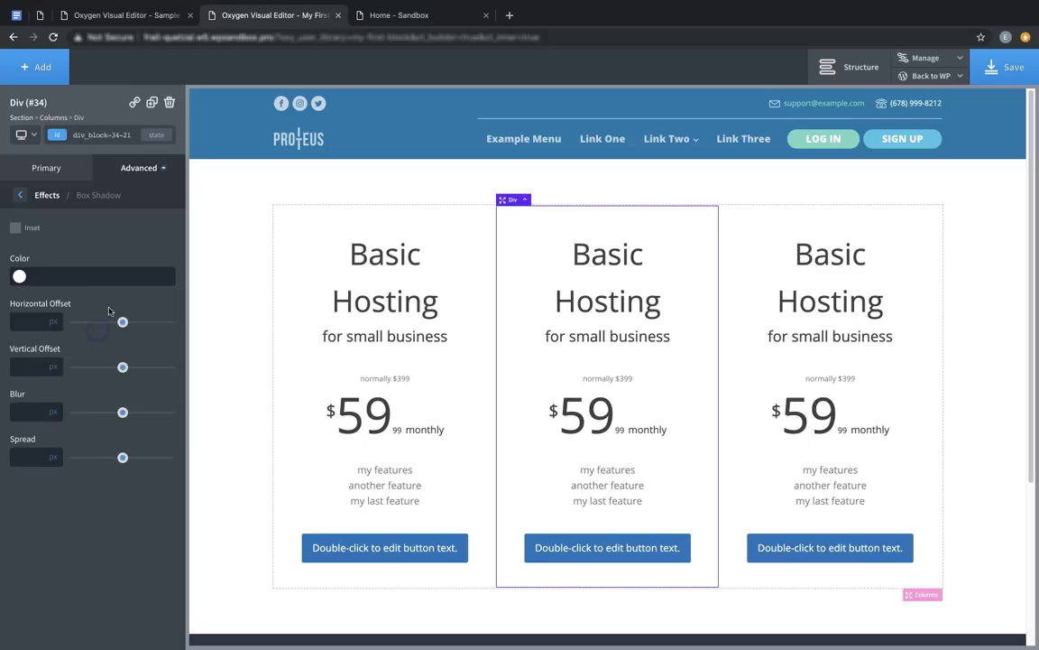
pyautogui.click(19, 275)
pyautogui.click(20, 276)
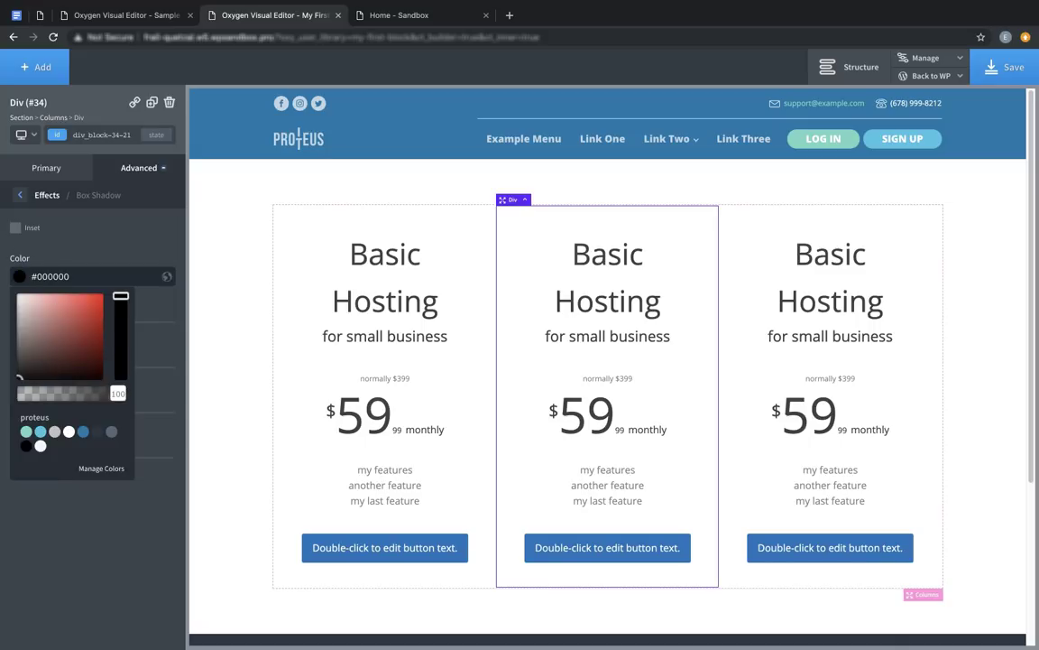
pyautogui.click(20, 276)
pyautogui.click(73, 393)
pyautogui.click(107, 220)
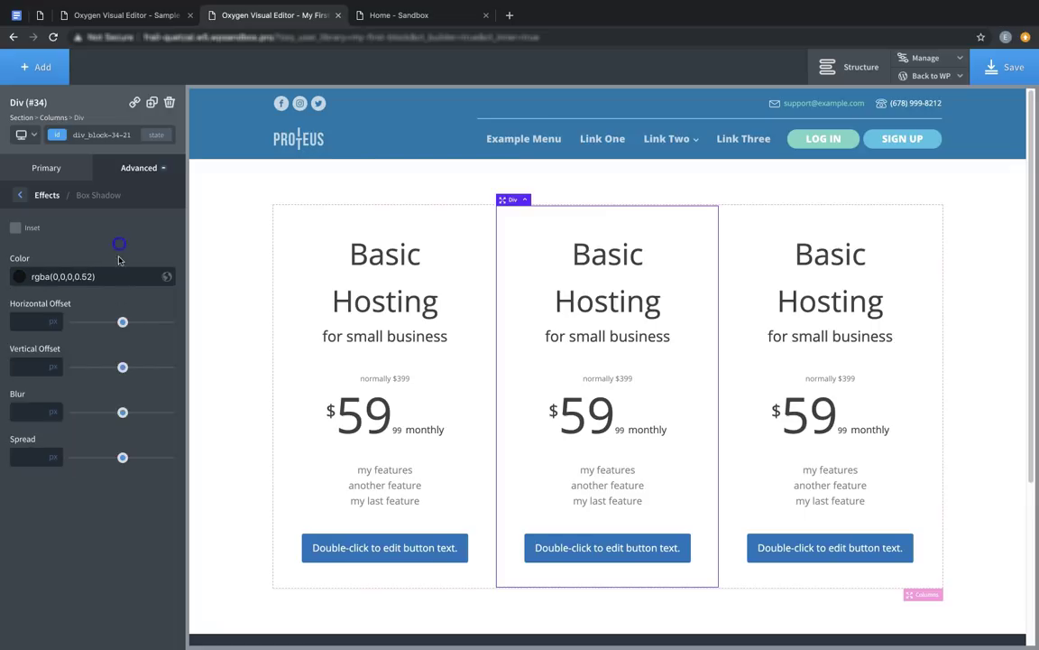
# Set the middle column's box shadow to 0 px horizontal and vertical offset, 5 px blur and 0 px spread.
pyautogui.moveTo(123, 321); pyautogui.dragTo(74, 322)
pyautogui.moveTo(123, 367); pyautogui.dragTo(74, 368)
pyautogui.moveTo(123, 412); pyautogui.dragTo(80, 420)
pyautogui.moveTo(122, 458); pyautogui.dragTo(40, 457)
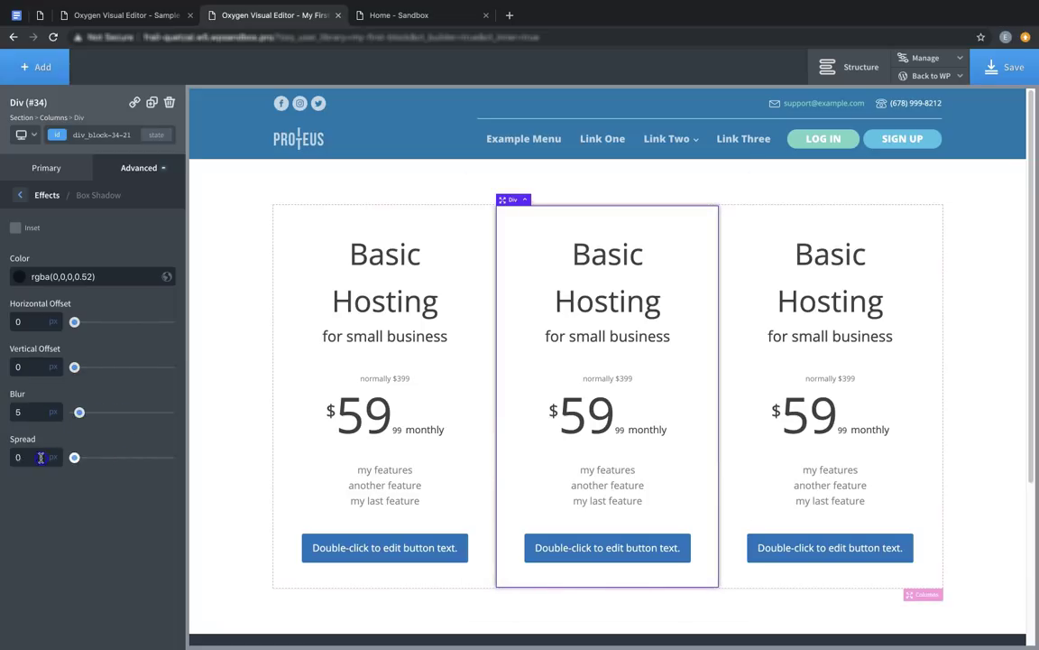
pyautogui.click(977, 228)
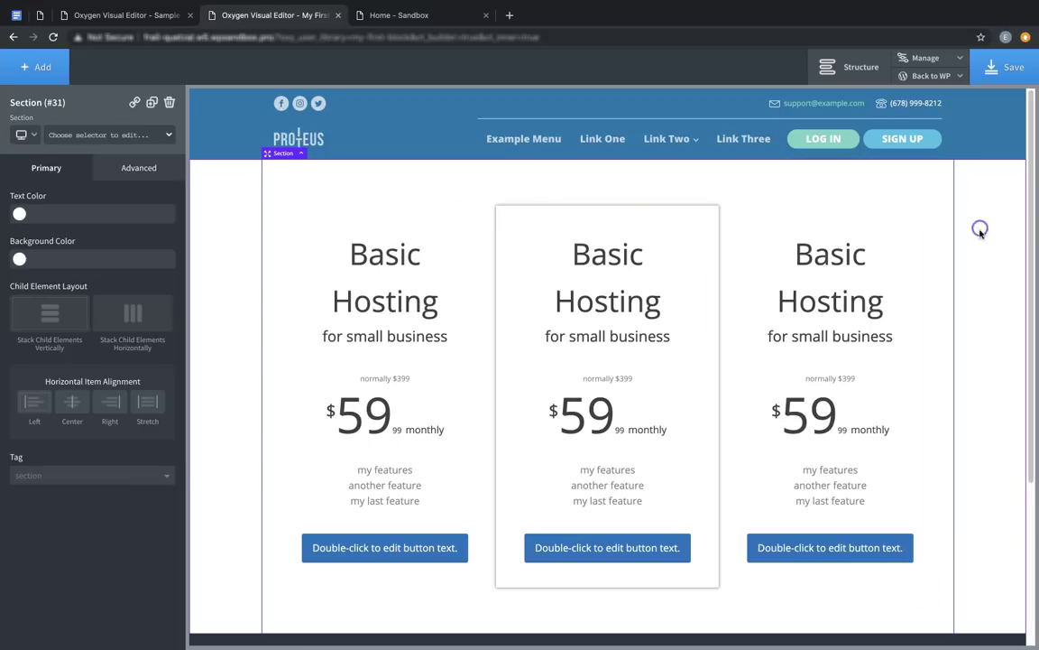
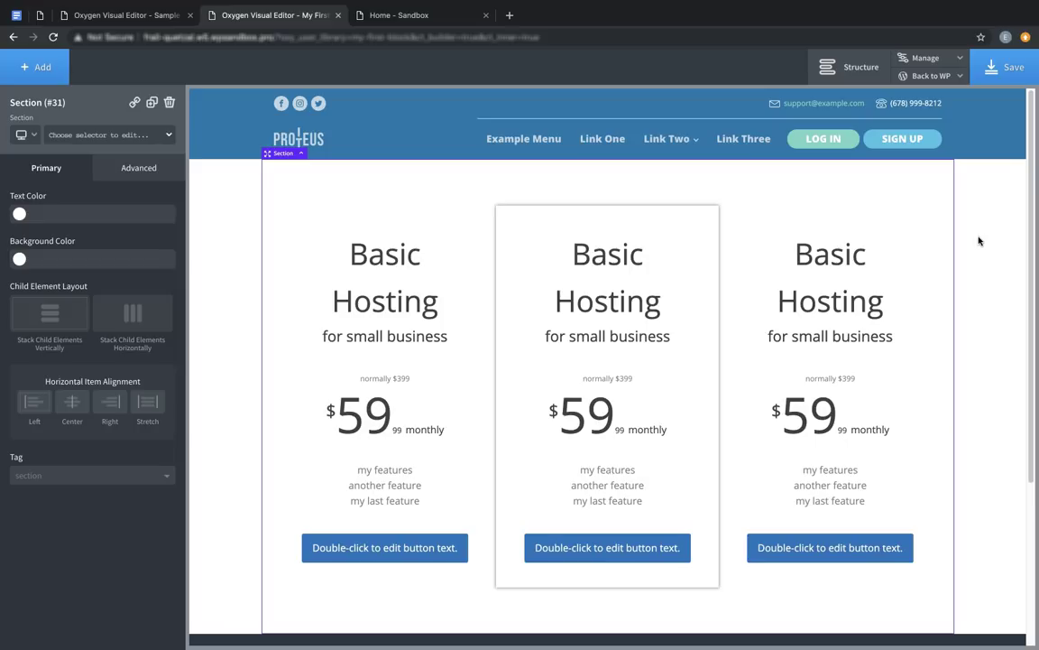
# Save the block design and return to the block's WordPress admin page.
pyautogui.click(1003, 67)
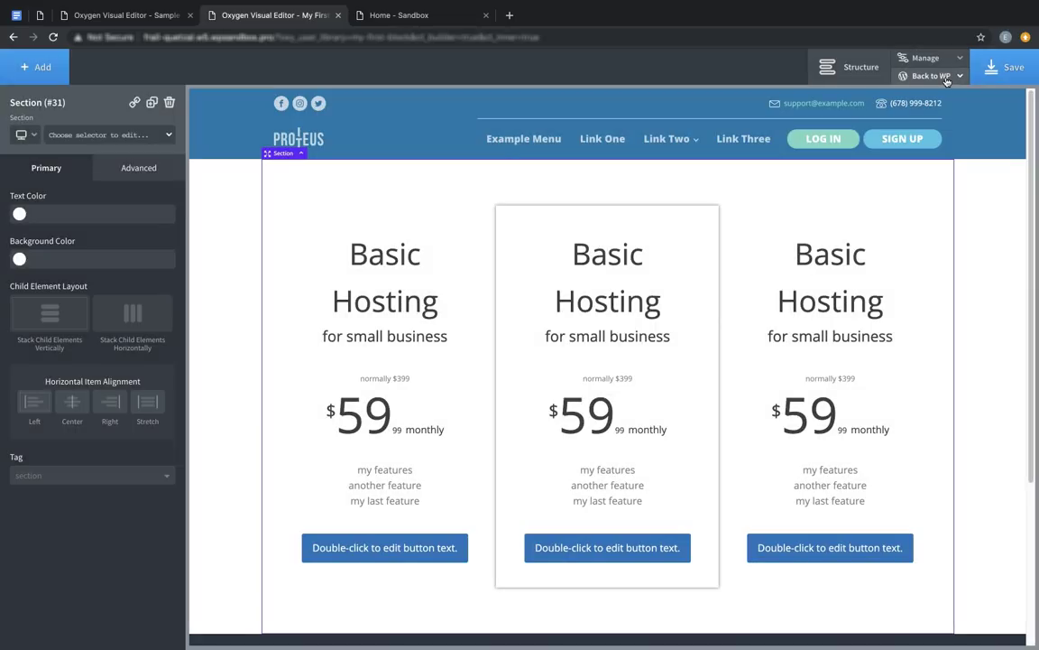
pyautogui.click(944, 76)
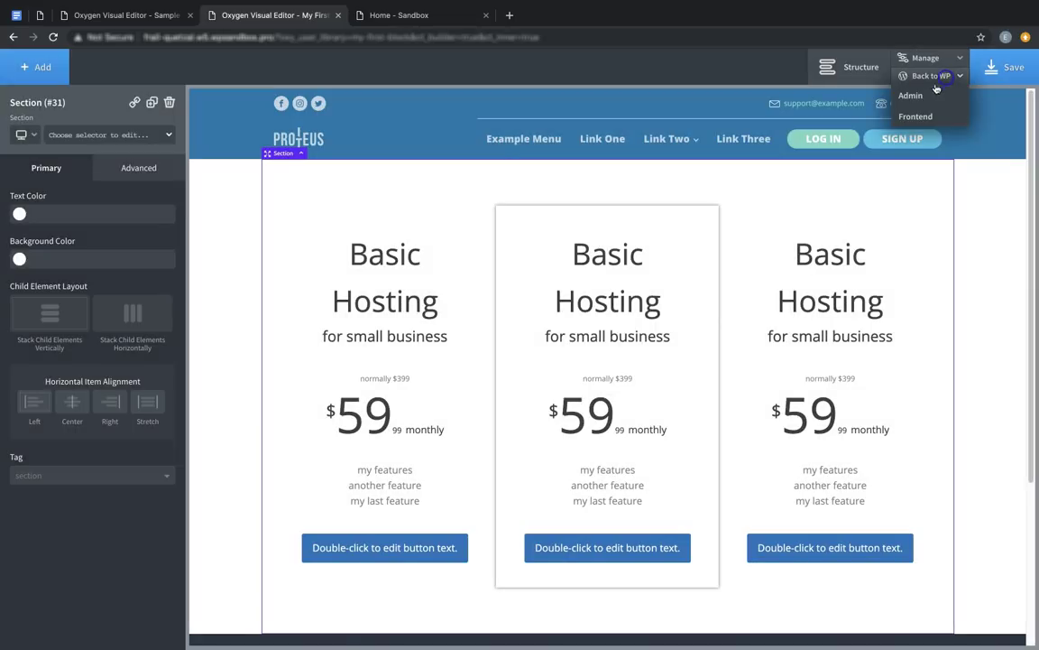
pyautogui.click(912, 97)
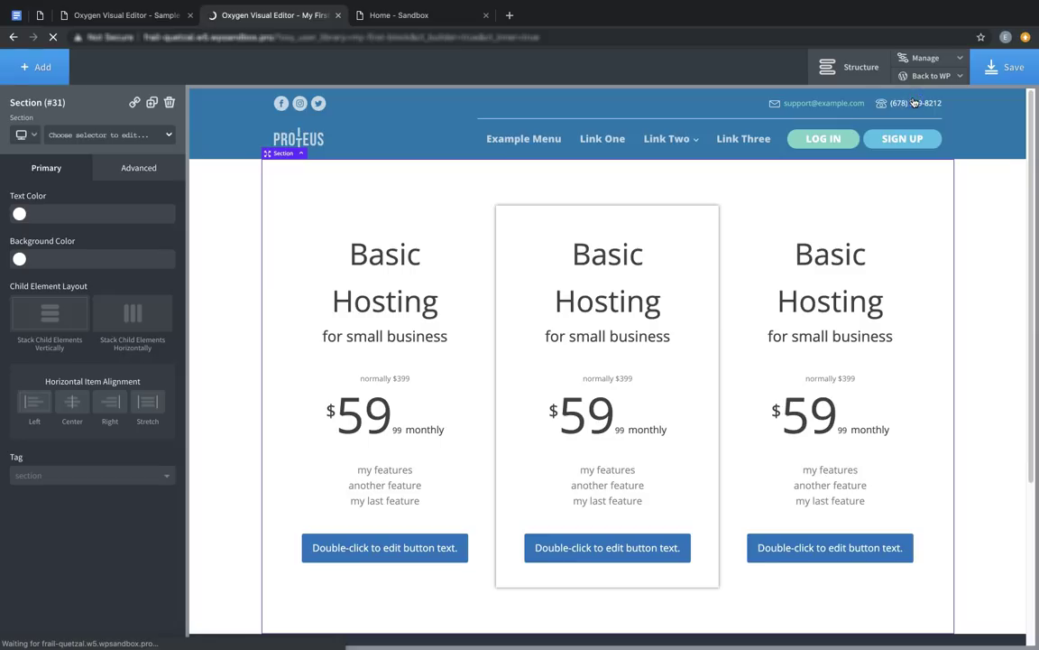
# Generate the screenshots for My First Block and update the post.
pyautogui.scroll(-1, 244, 519)
pyautogui.click(177, 569)
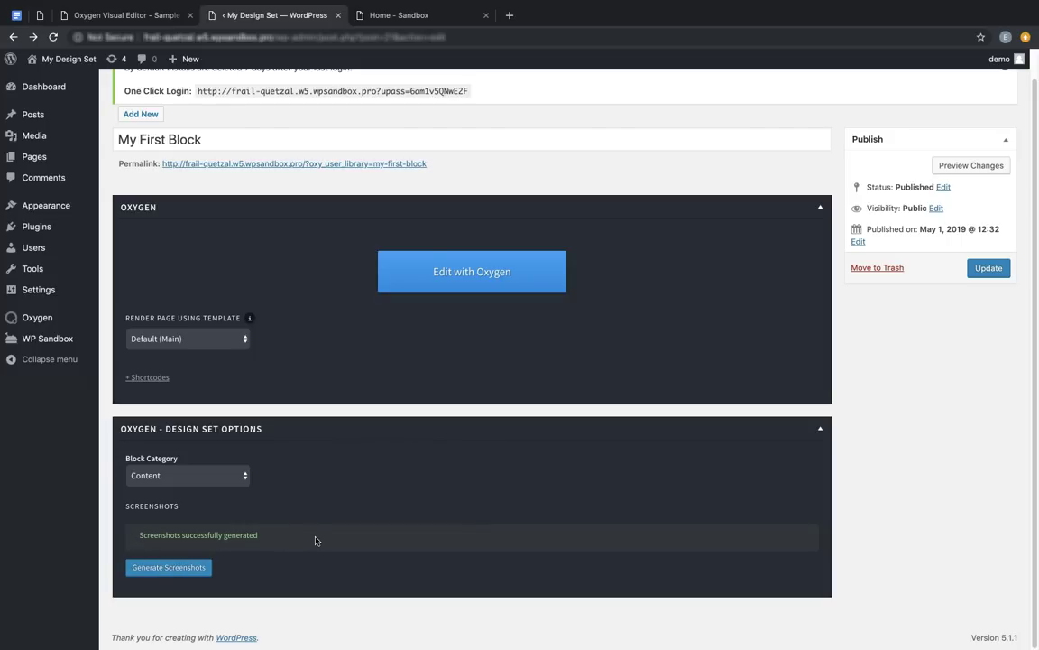
pyautogui.click(989, 268)
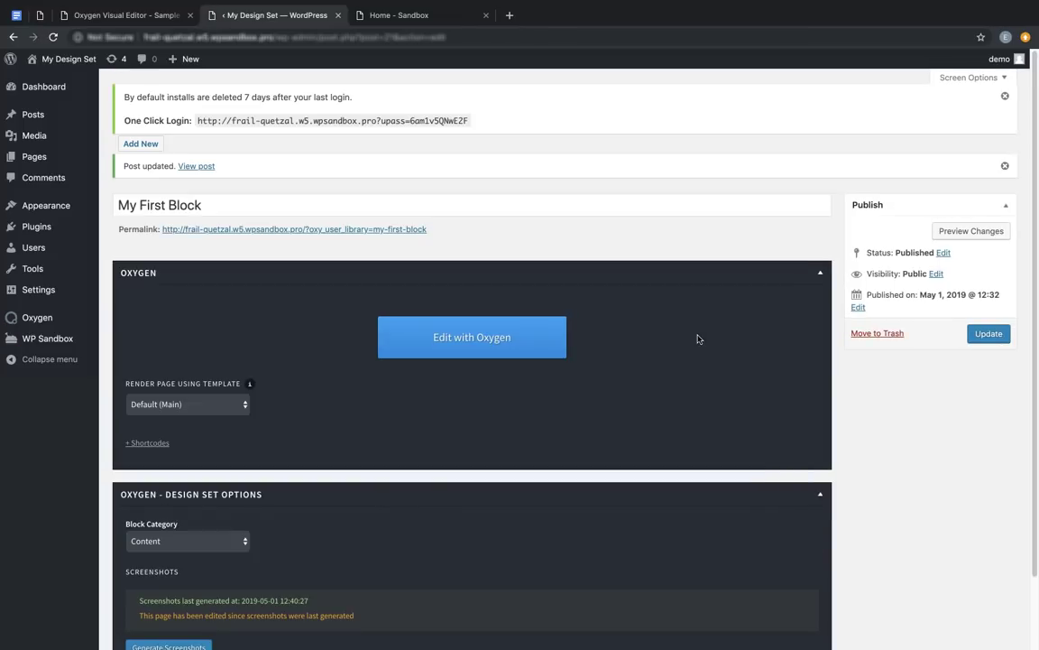
# Open My First Block in the Oxygen editor in a new browser tab and switch to that tab.
pyautogui.rightClick(488, 335)
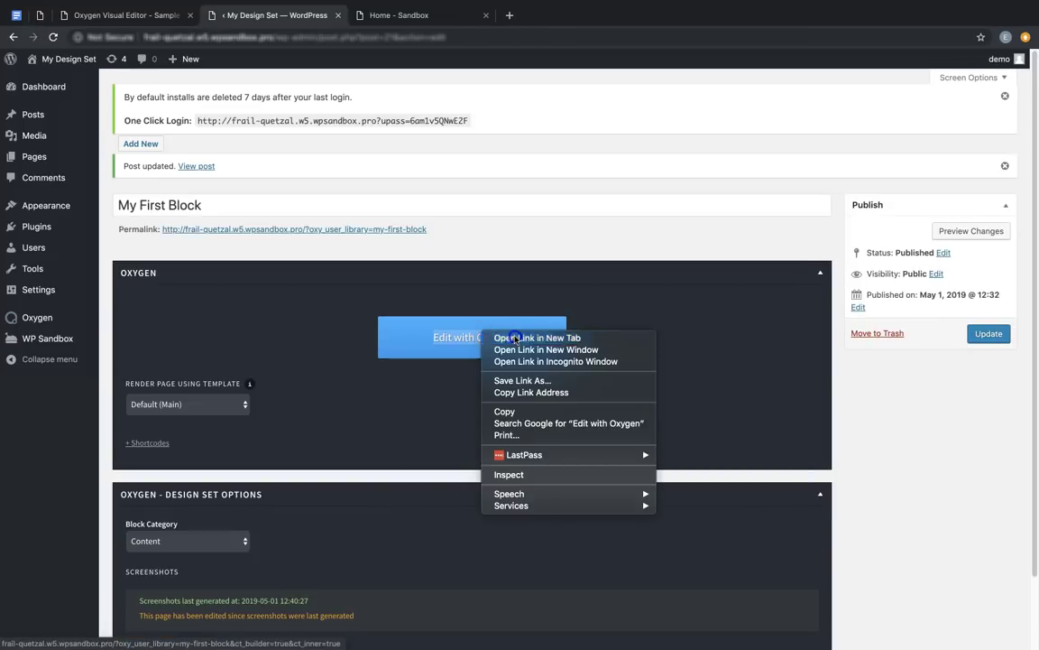
pyautogui.click(502, 338)
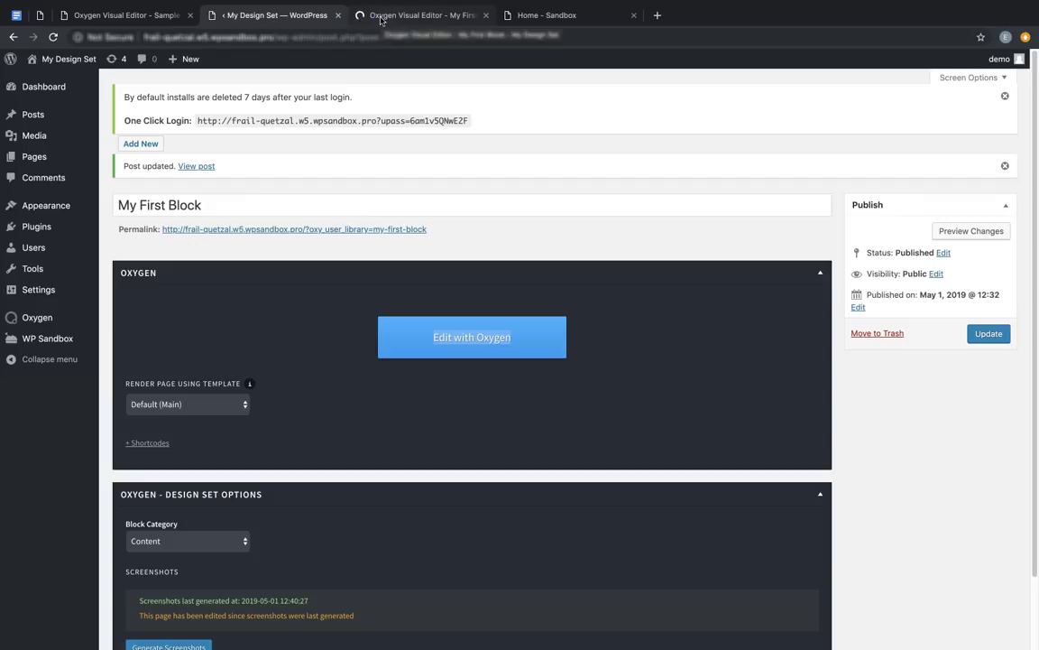
pyautogui.click(380, 20)
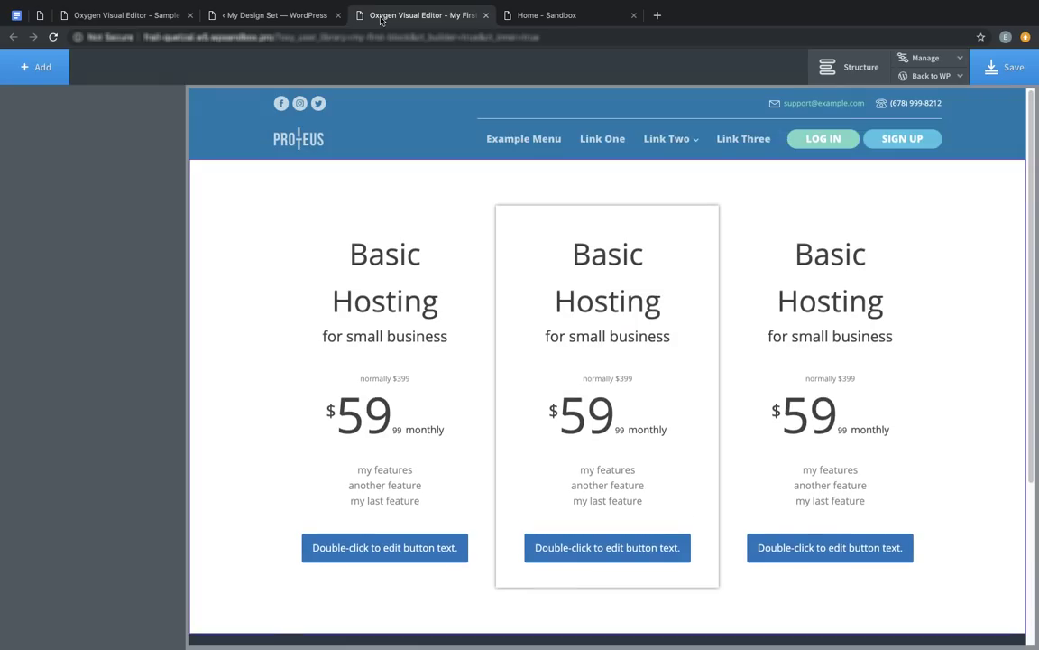
# Browse the library's design sets to the Content category of My Design Set's sections and elements to check the block's preview.
pyautogui.click(43, 63)
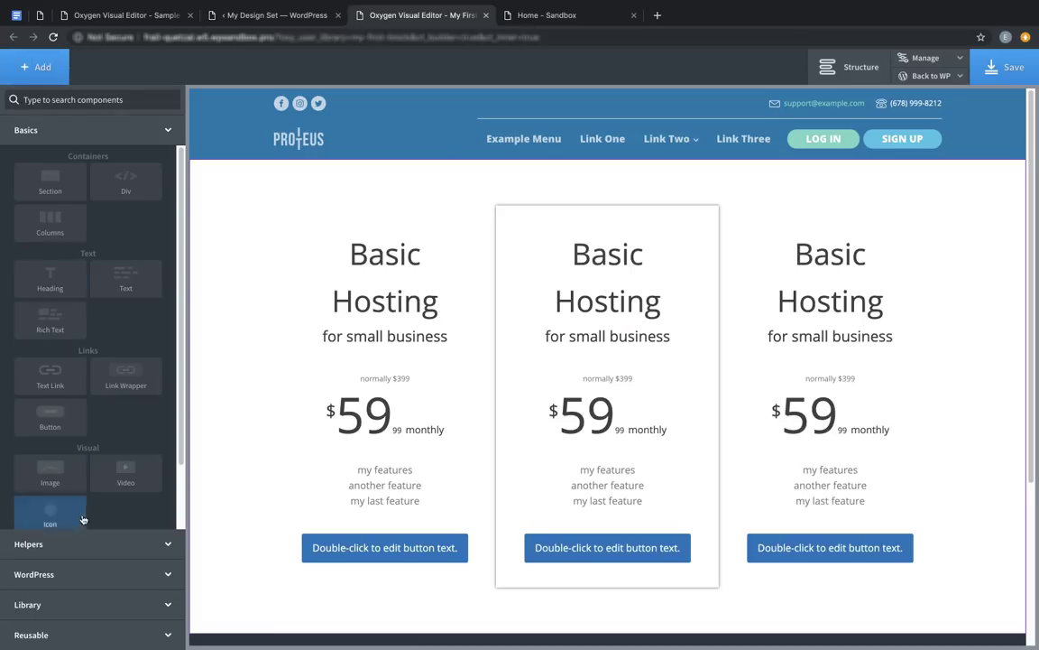
pyautogui.click(89, 610)
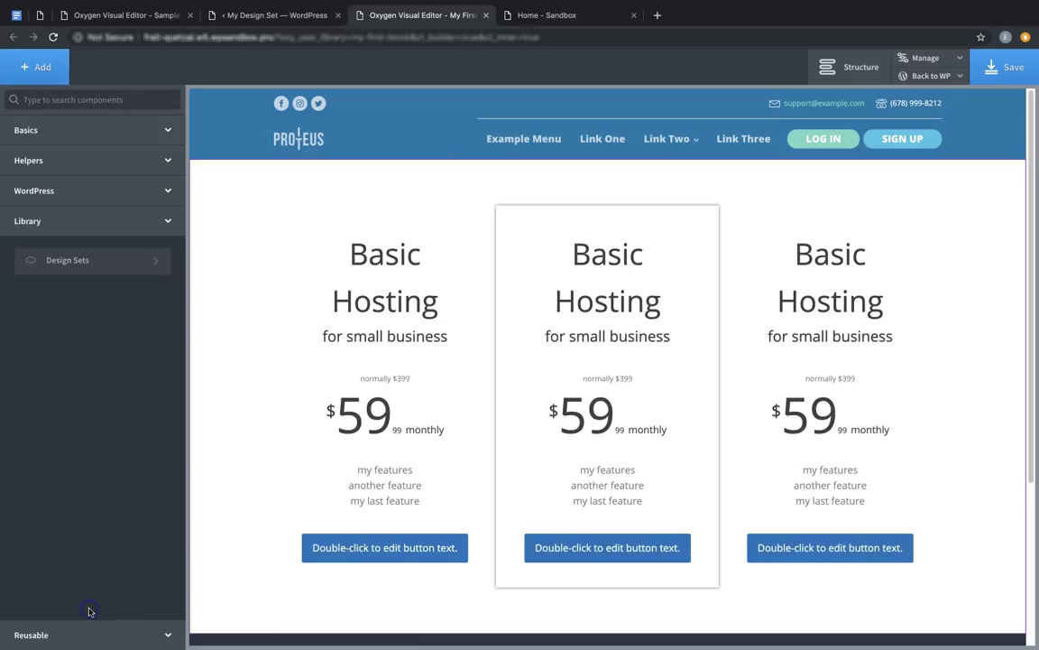
pyautogui.click(136, 264)
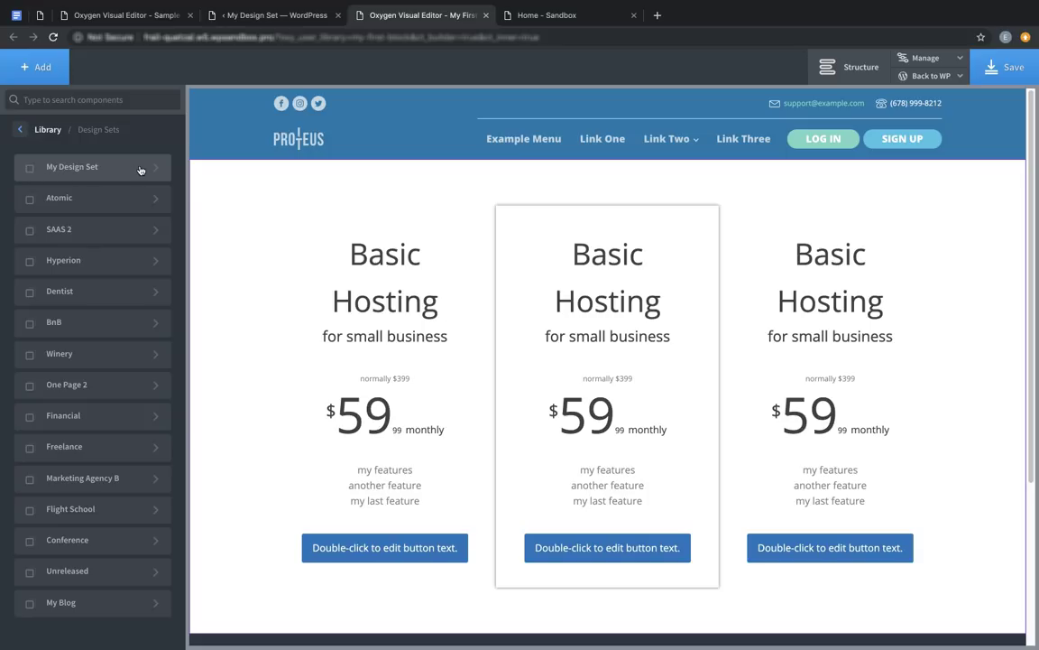
pyautogui.click(93, 171)
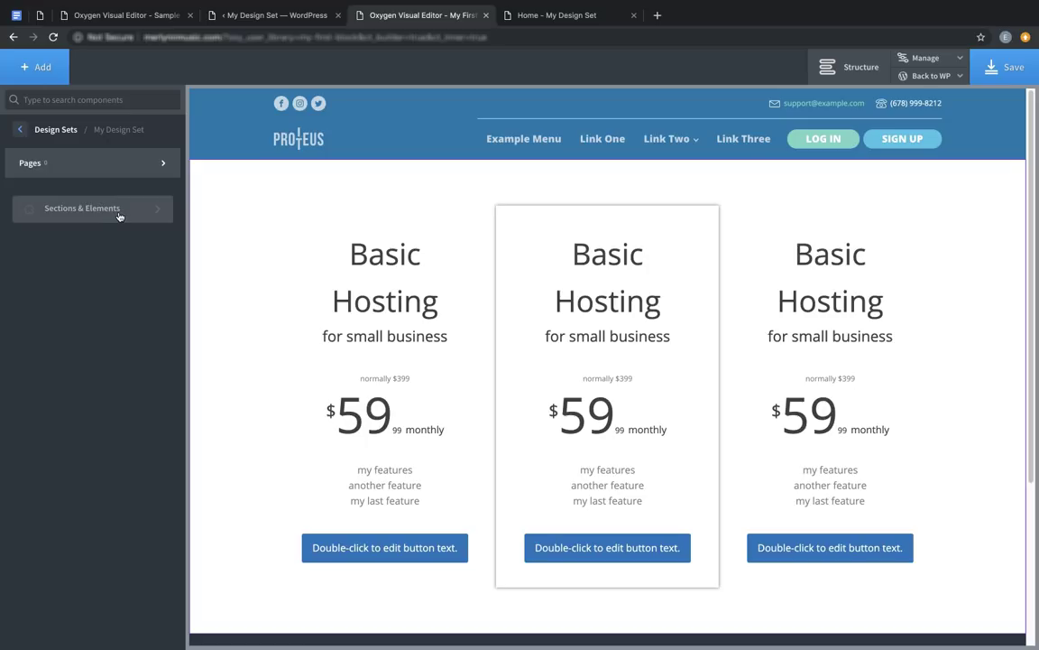
pyautogui.click(115, 209)
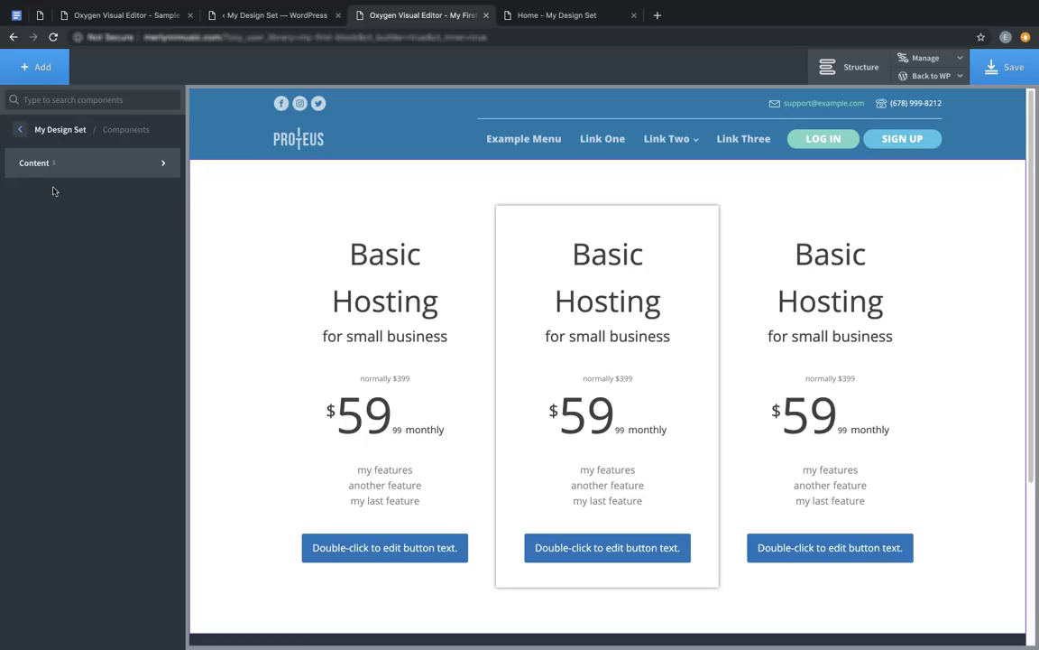
pyautogui.click(126, 164)
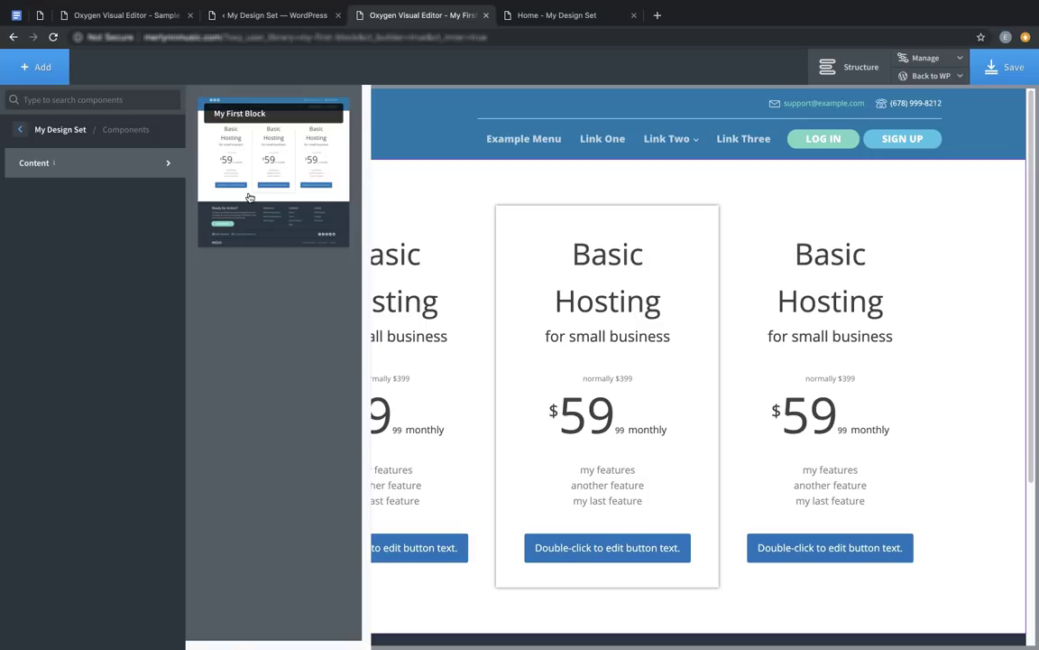
# Leave the block editor without saving, open the site's Home page for editing in WordPress, and dismiss the welcome tip.
pyautogui.click(12, 37)
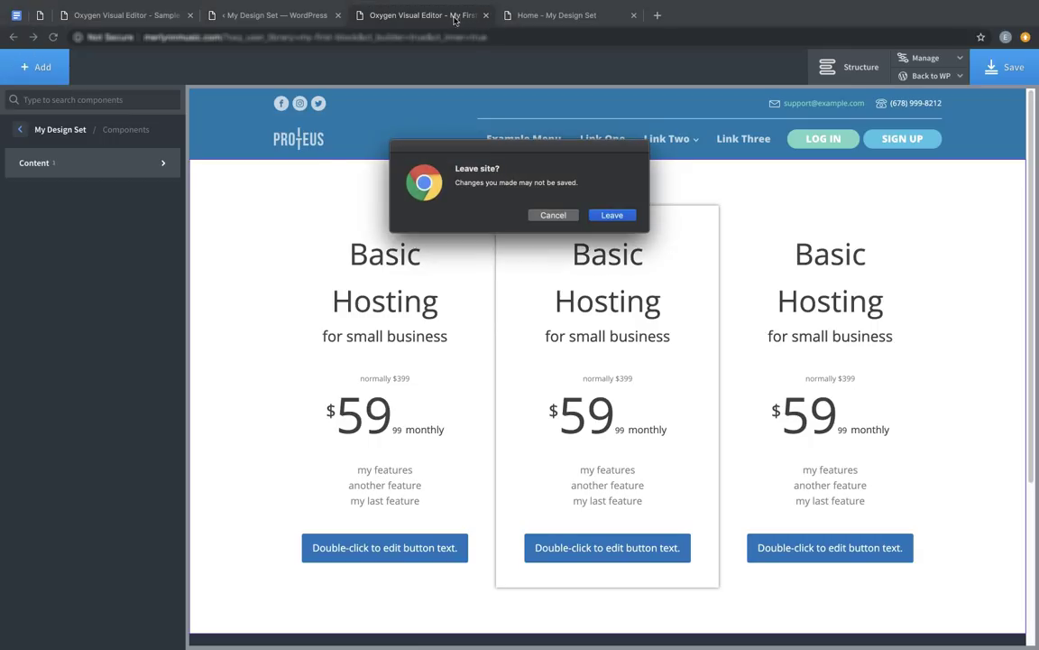
pyautogui.click(610, 215)
pyautogui.scroll(-6, 1036, 196)
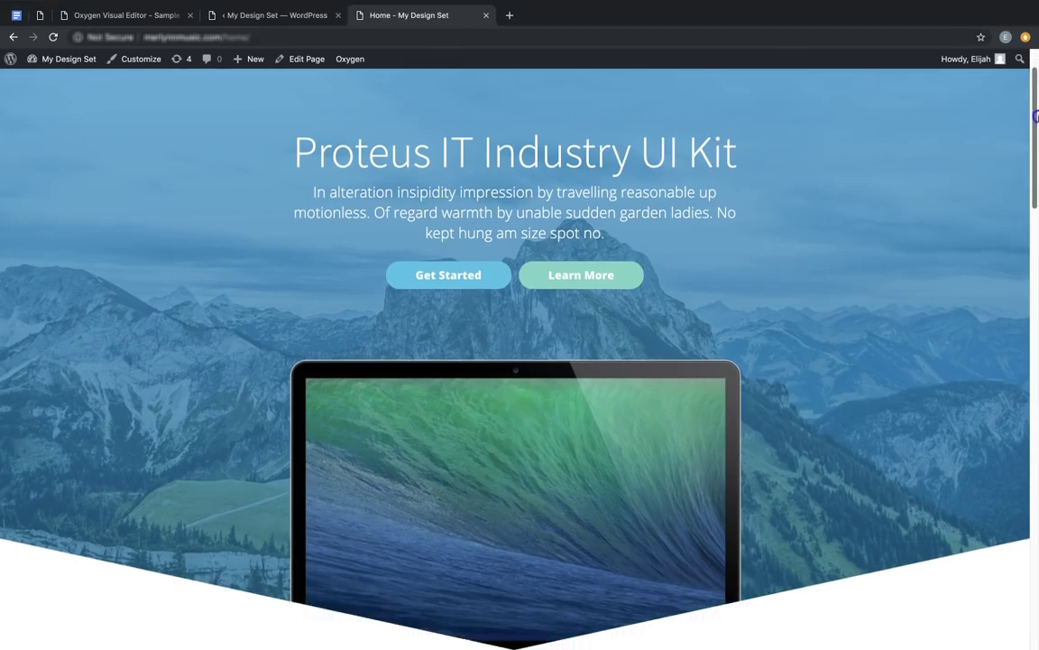
pyautogui.moveTo(1035, 197); pyautogui.dragTo(1036, 85)
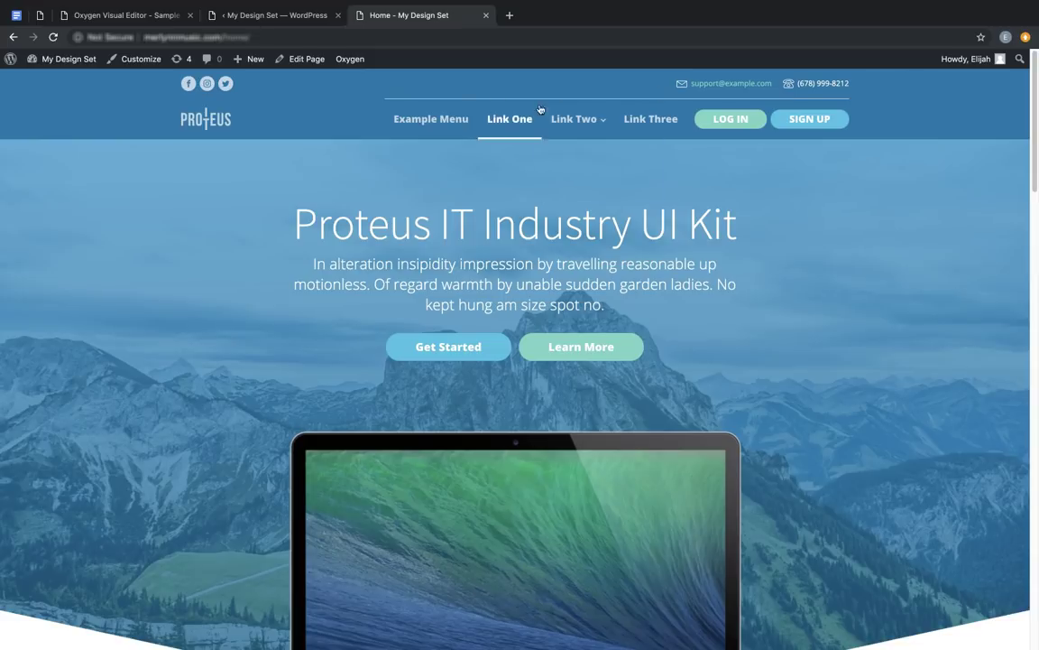
pyautogui.click(299, 60)
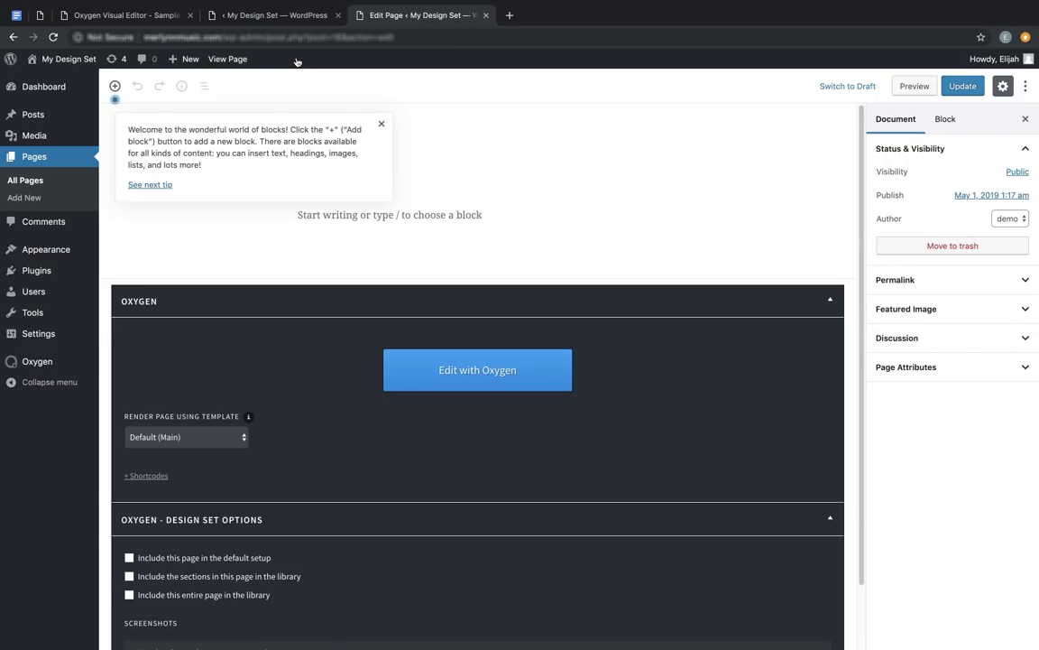
pyautogui.click(381, 123)
# Include the Home page's sections and the entire page in the library, set its page category to Home, and update the page.
pyautogui.scroll(-2, 325, 135)
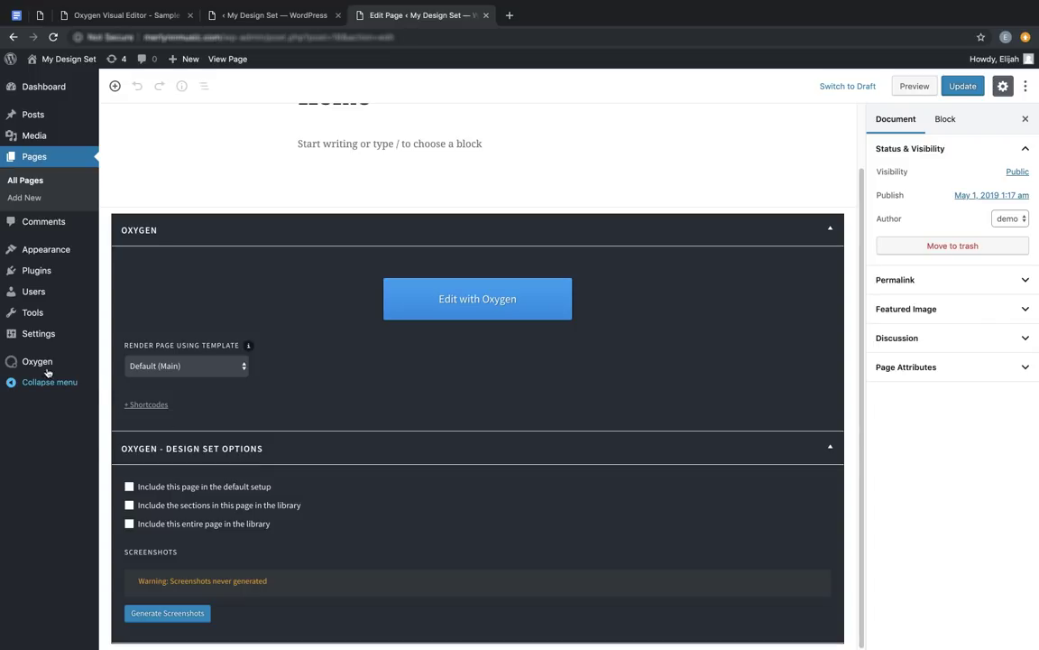
pyautogui.moveTo(35, 362)
pyautogui.click(129, 505)
pyautogui.click(130, 524)
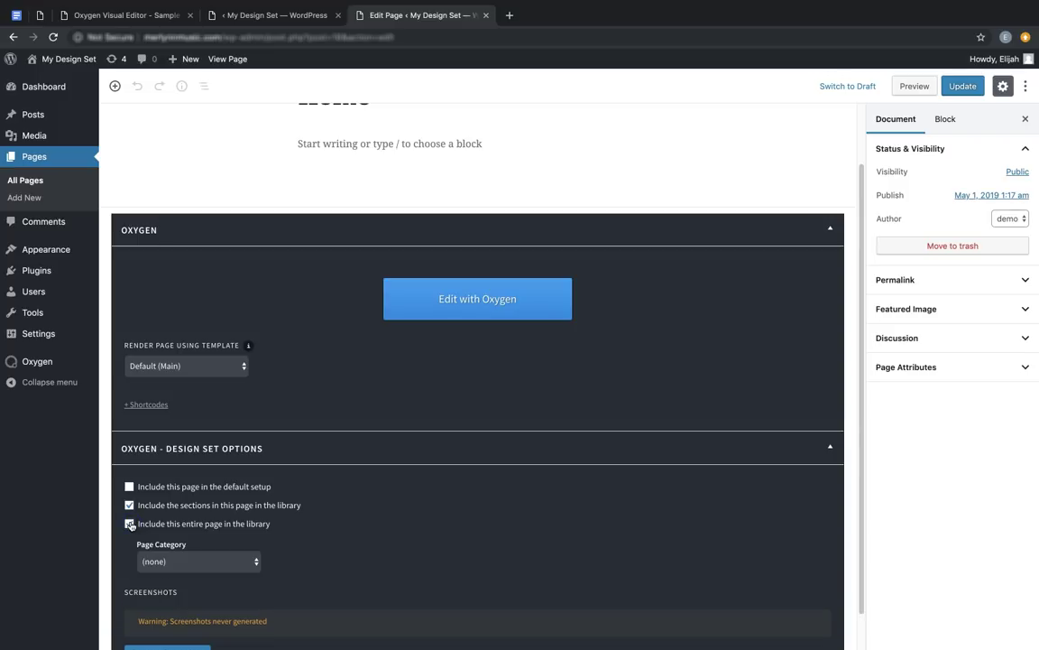
pyautogui.scroll(-1, 341, 532)
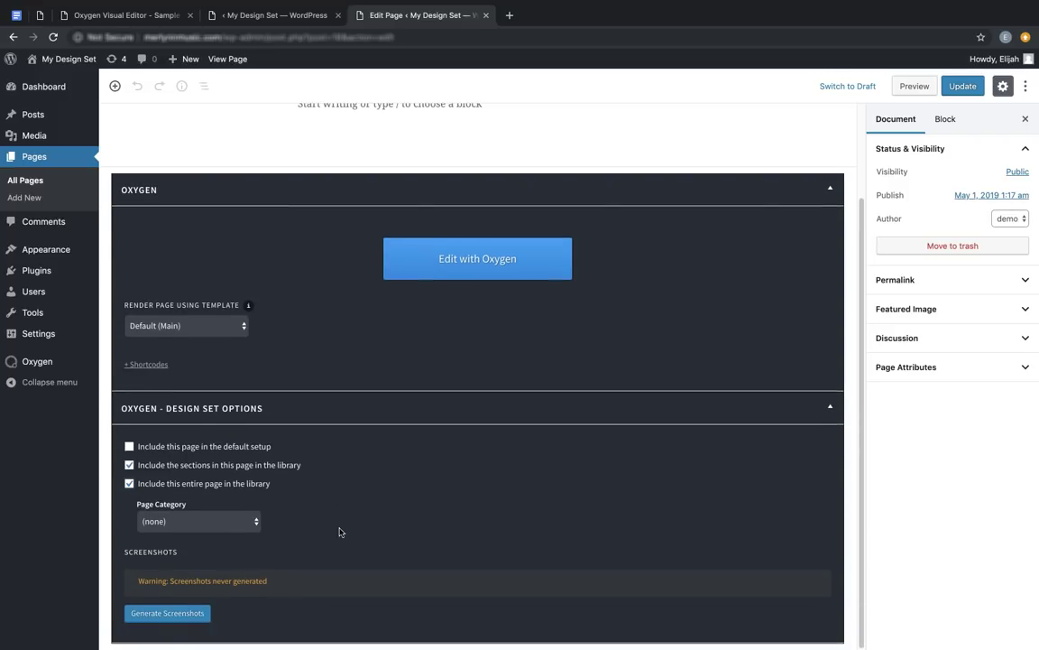
pyautogui.click(211, 523)
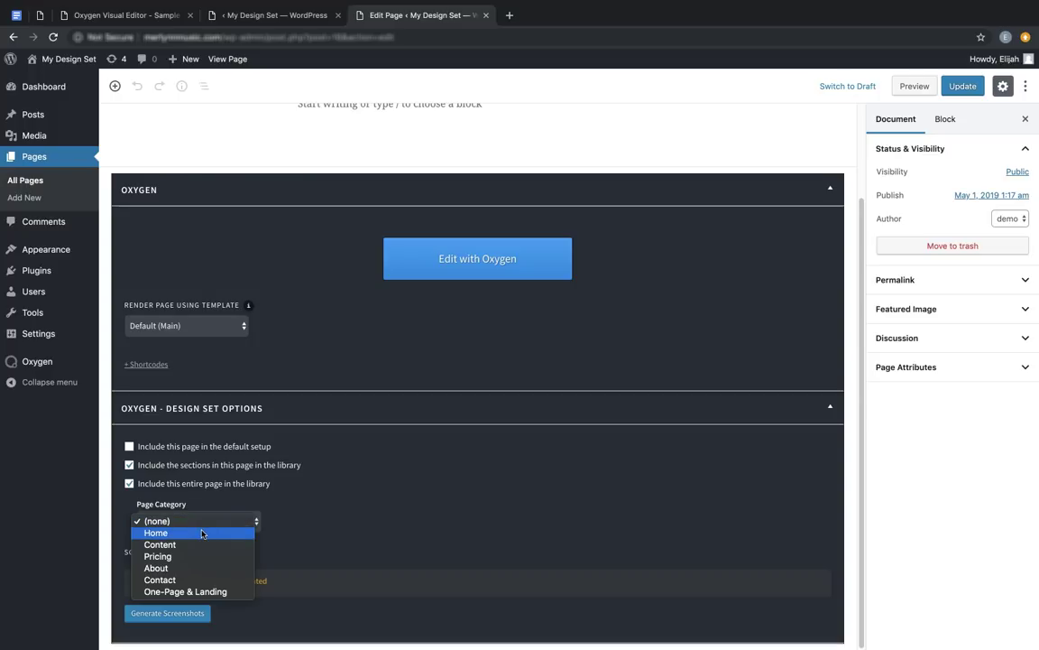
pyautogui.click(202, 533)
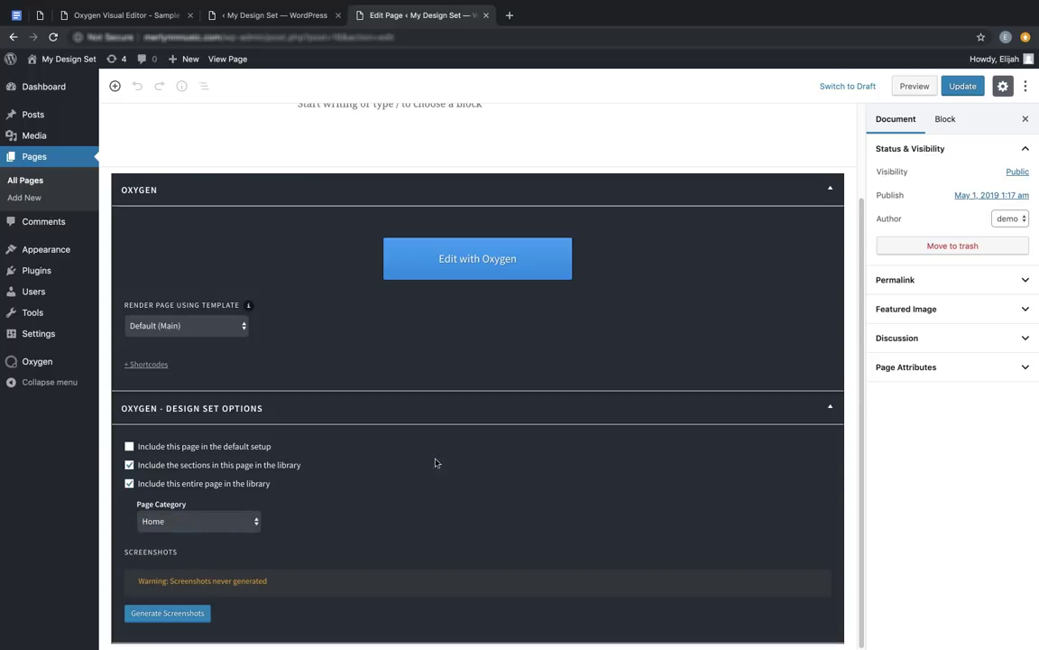
pyautogui.click(954, 91)
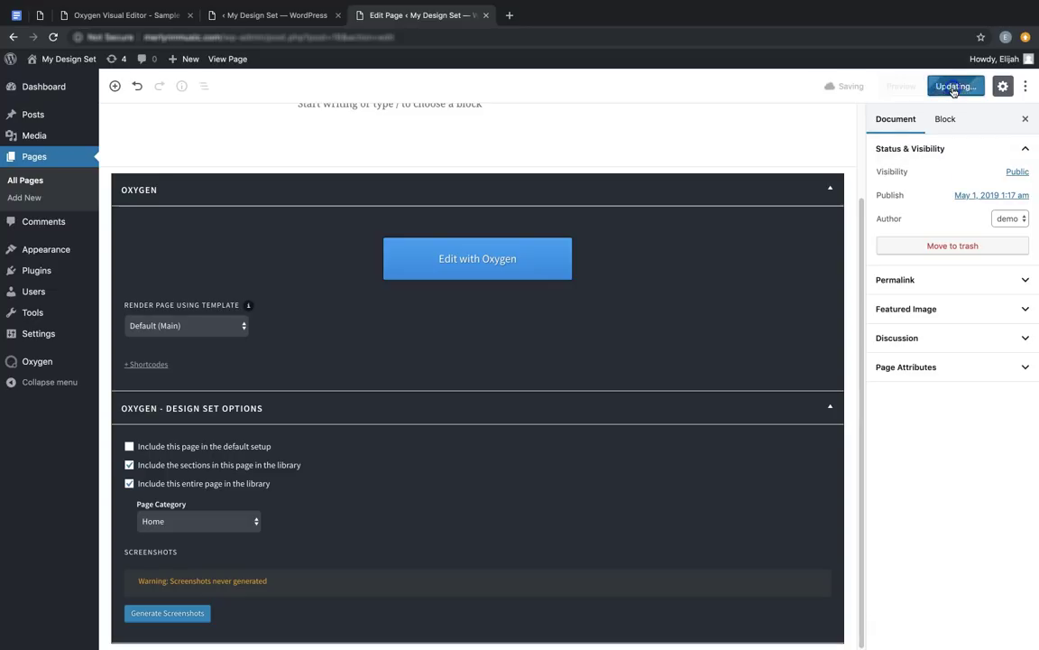
# Open the Home page in the Oxygen editor and rename Section 1 to "Hero With BG Image" in the structure tree.
pyautogui.click(495, 262)
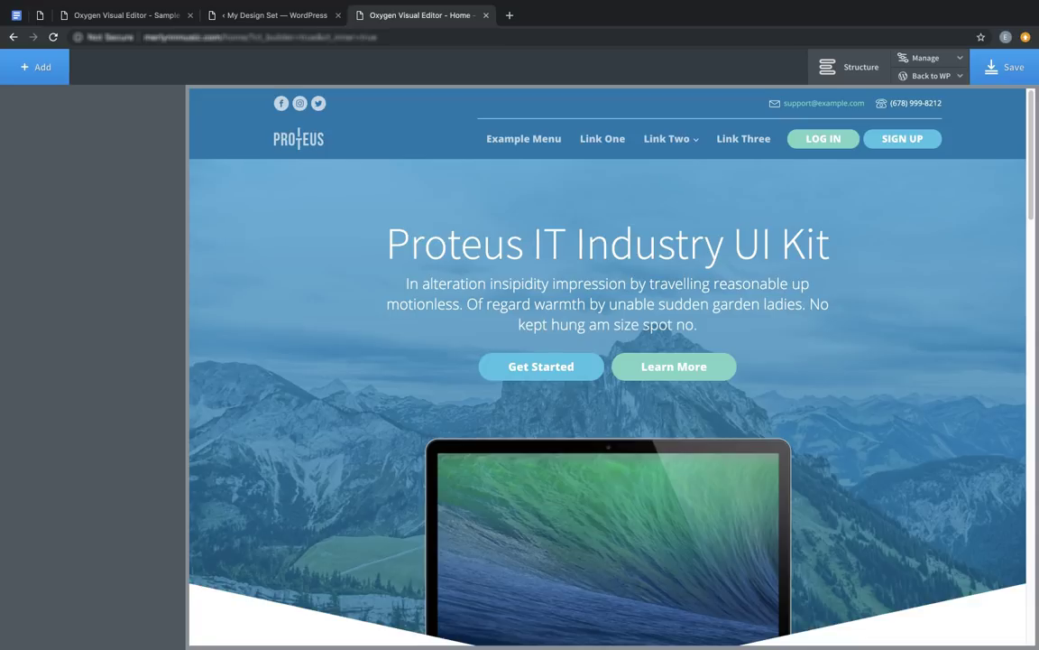
pyautogui.click(855, 65)
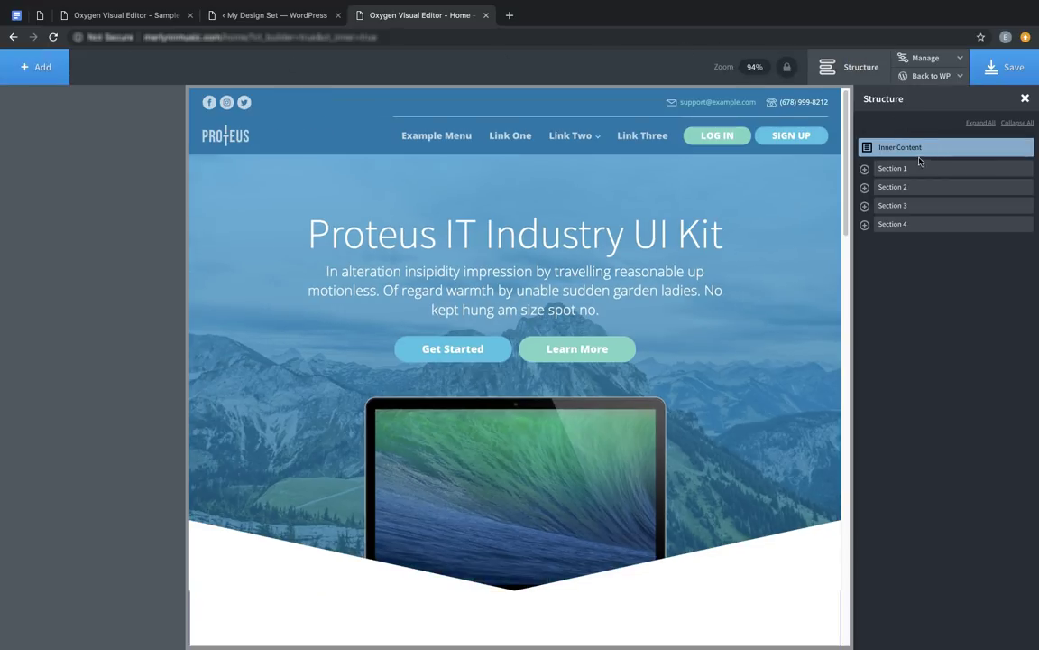
pyautogui.click(915, 176)
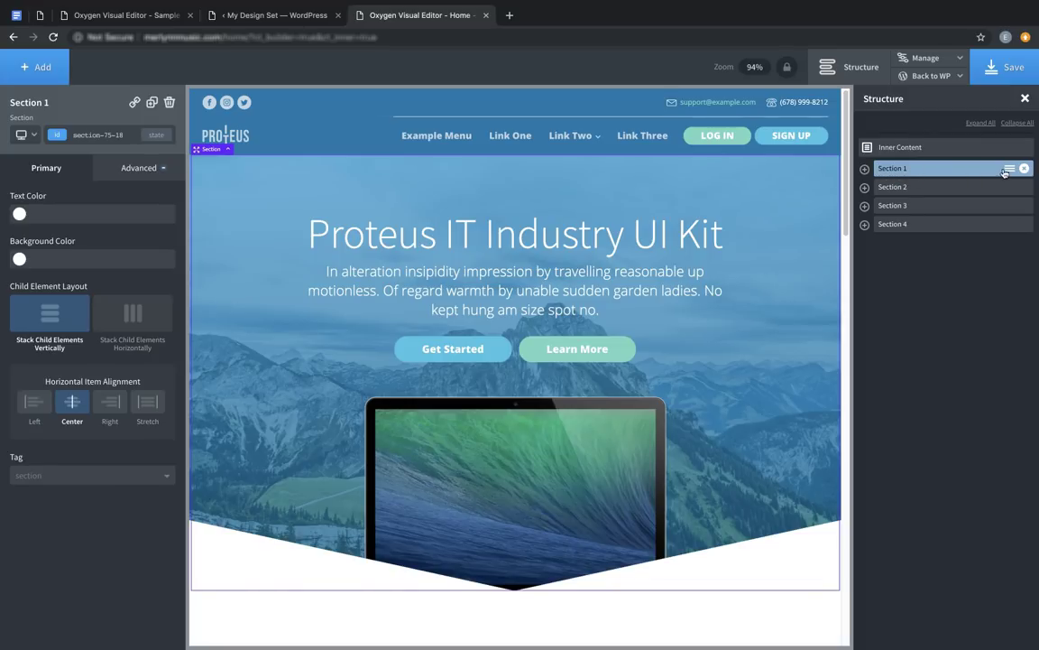
pyautogui.click(1010, 168)
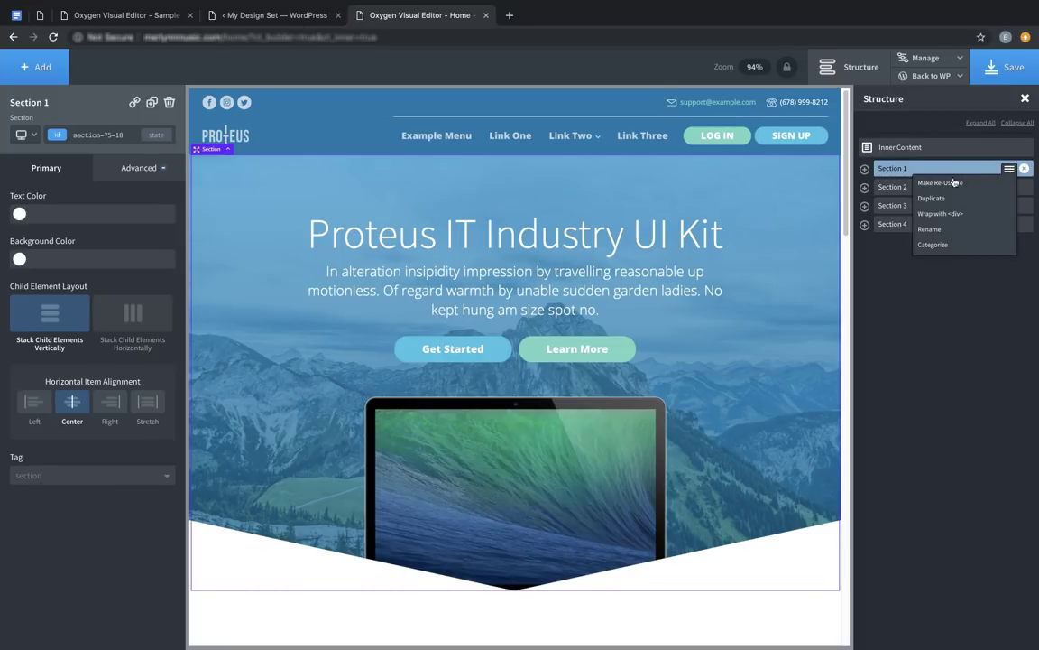
pyautogui.click(936, 230)
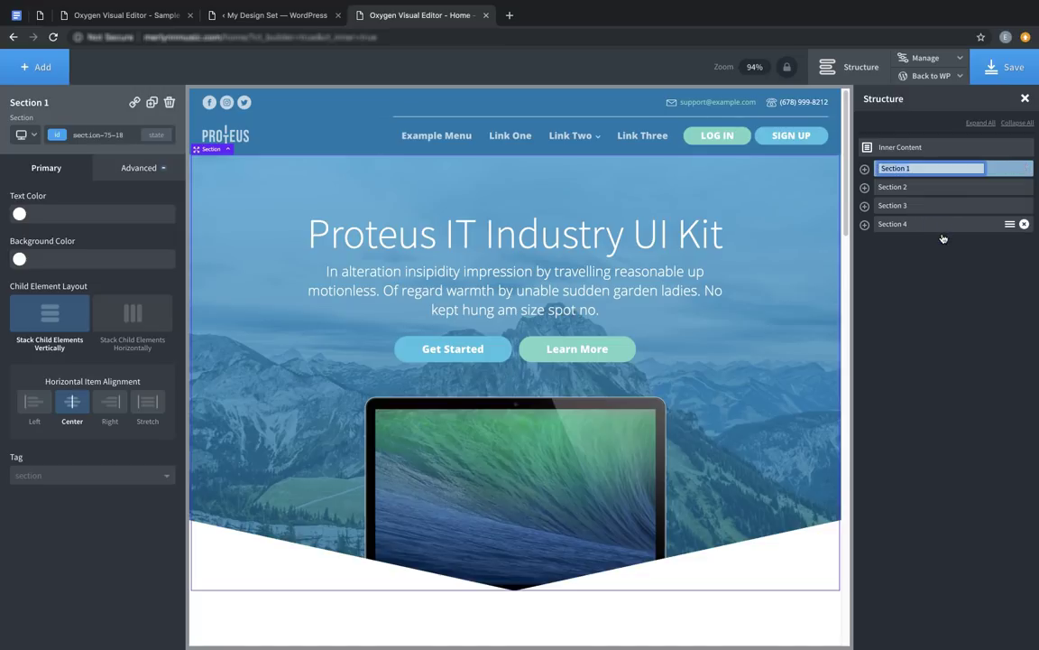
pyautogui.write('Hero With BG Imag')
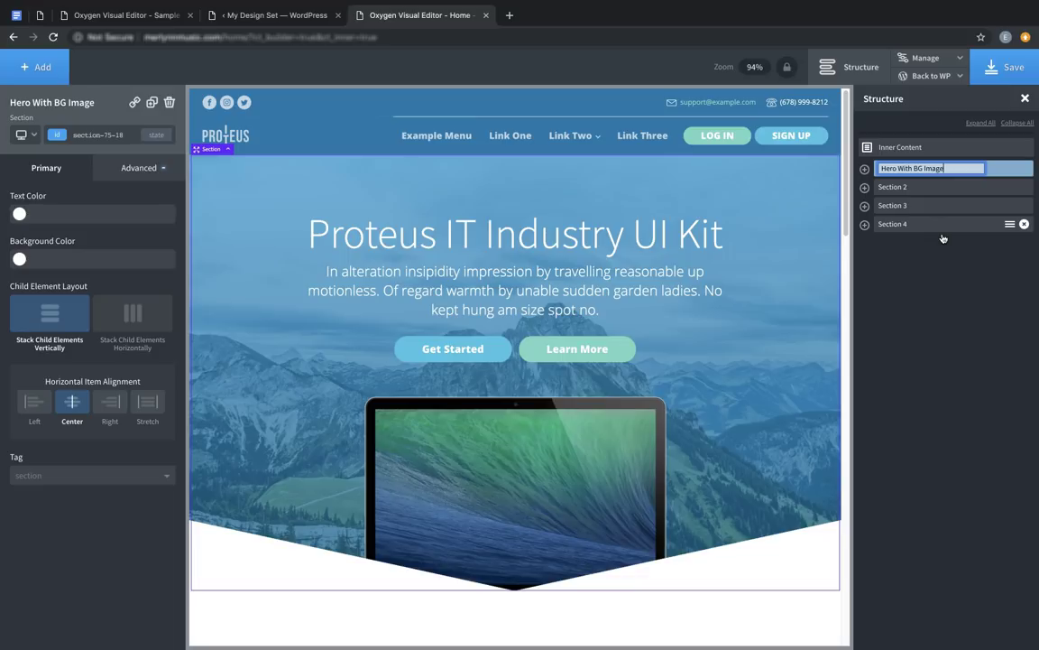
pyautogui.write('e')
pyautogui.press('Return')
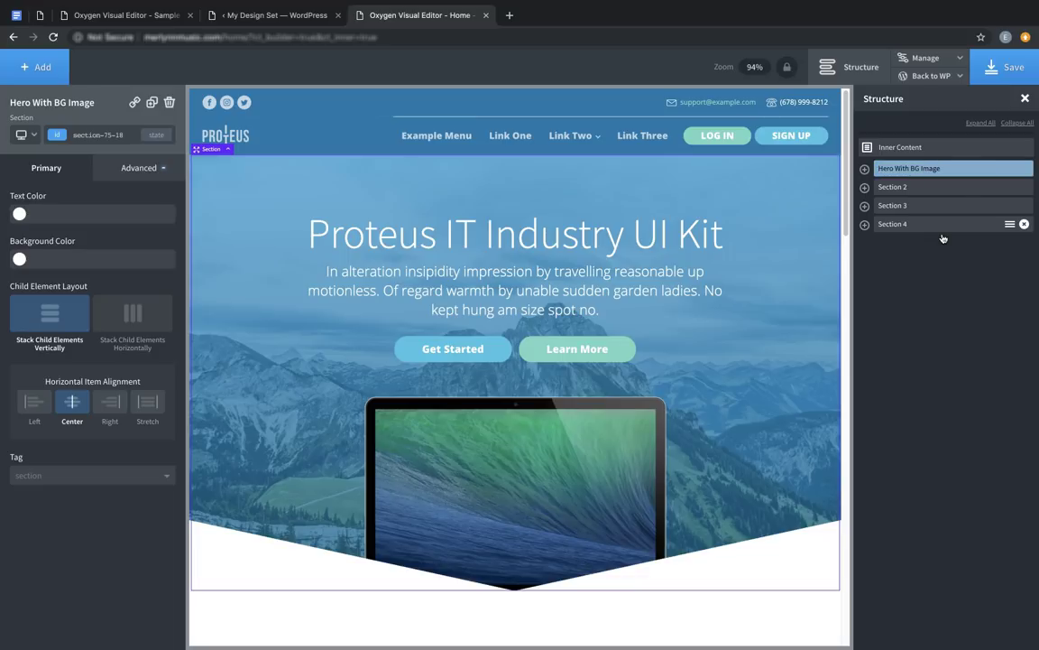
# Assign the Hero With BG Image section to the Heros & Titles category.
pyautogui.click(1010, 169)
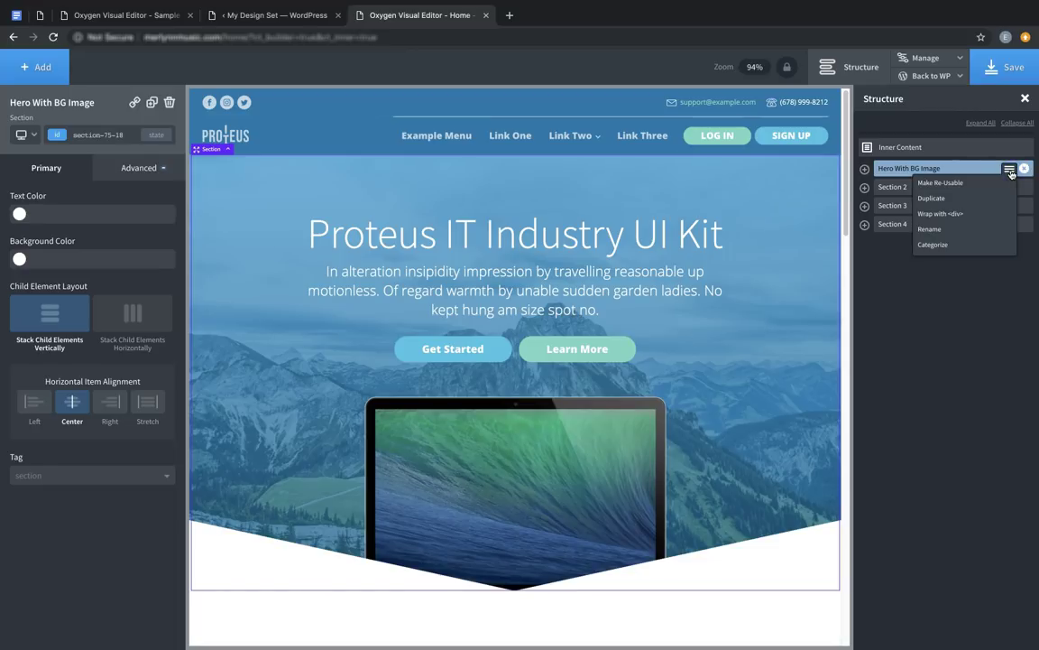
pyautogui.click(947, 247)
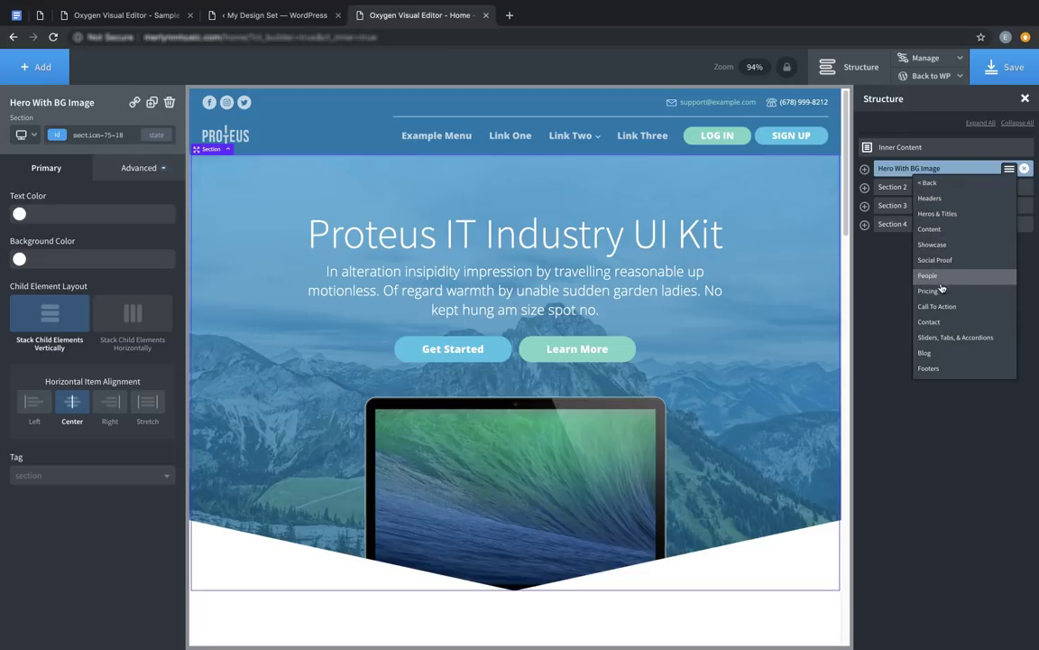
pyautogui.click(955, 219)
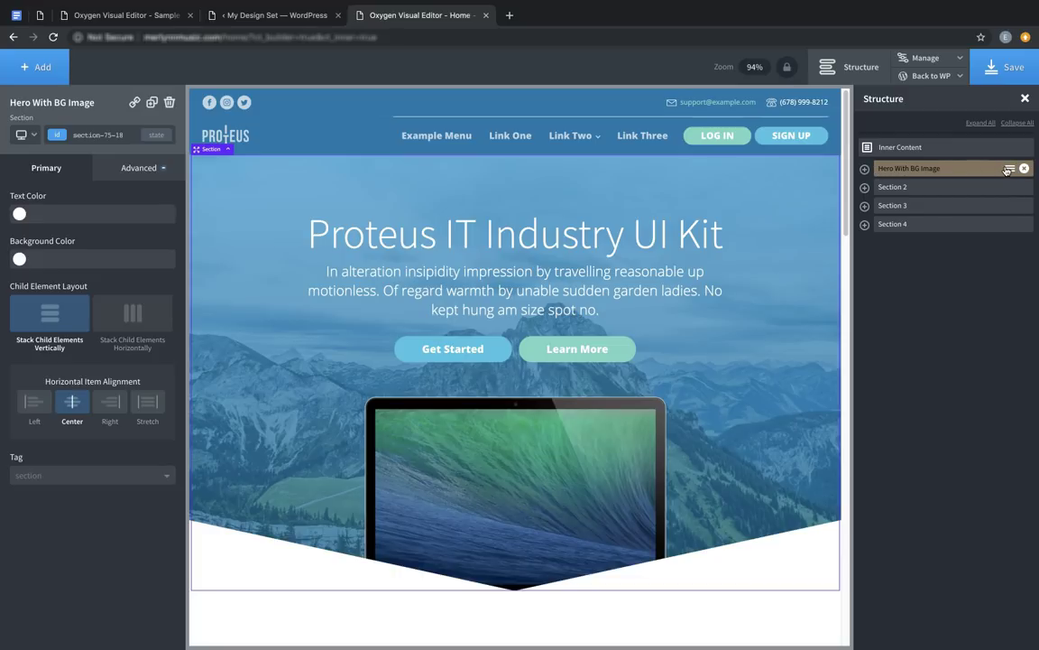
# Rename Section 2 to "Features with Icons" and assign it to the Showcase category.
pyautogui.click(962, 191)
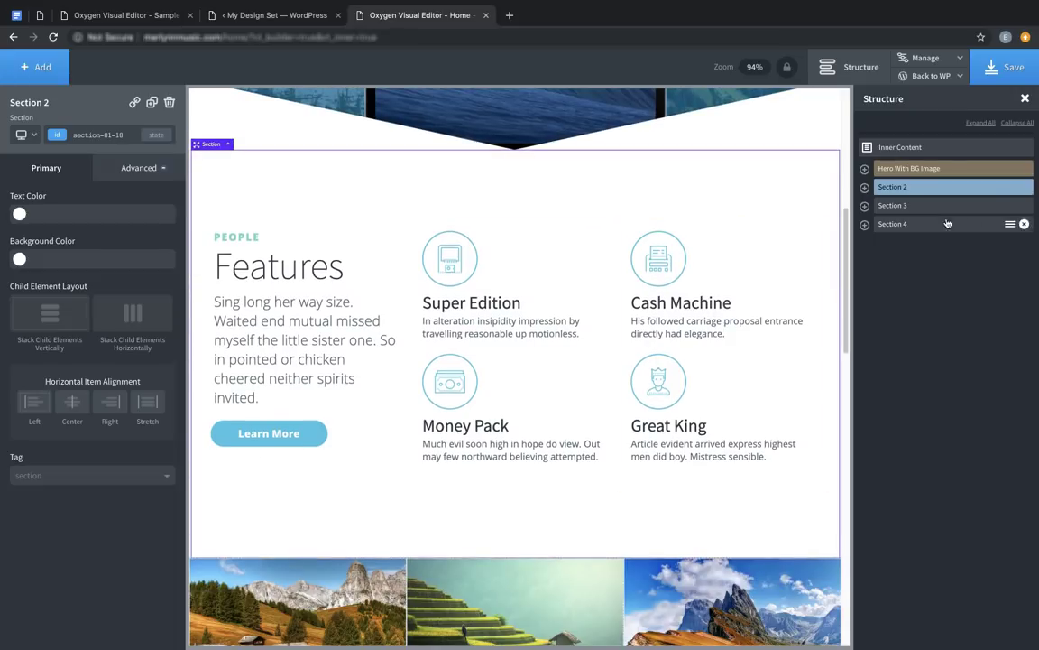
pyautogui.click(1010, 188)
pyautogui.click(941, 248)
pyautogui.write('Features with Icons')
pyautogui.press('Return')
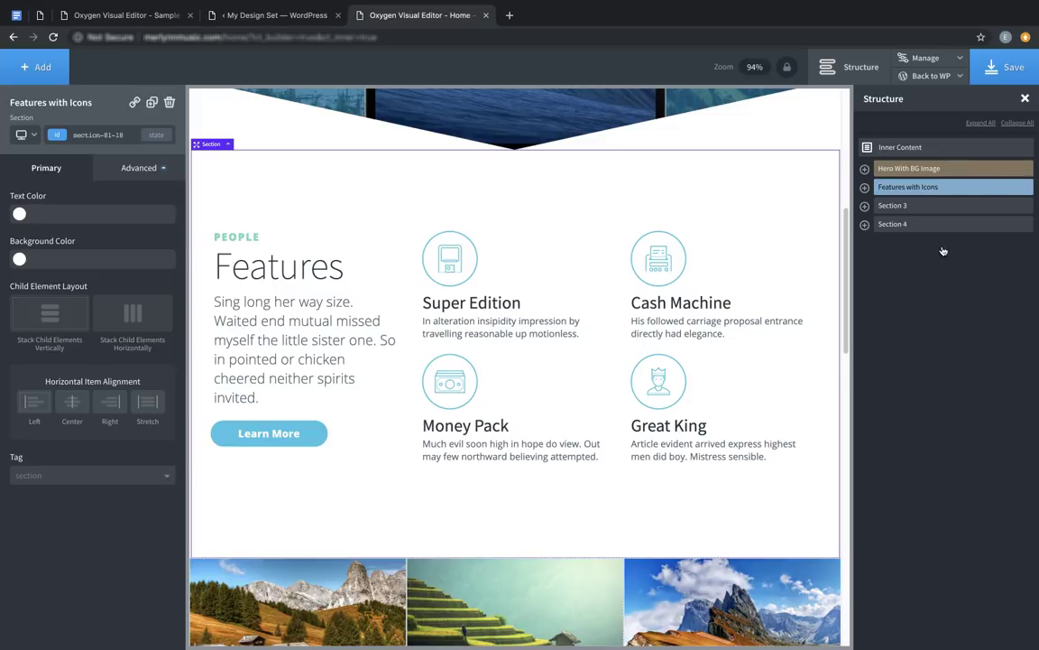
pyautogui.click(1010, 188)
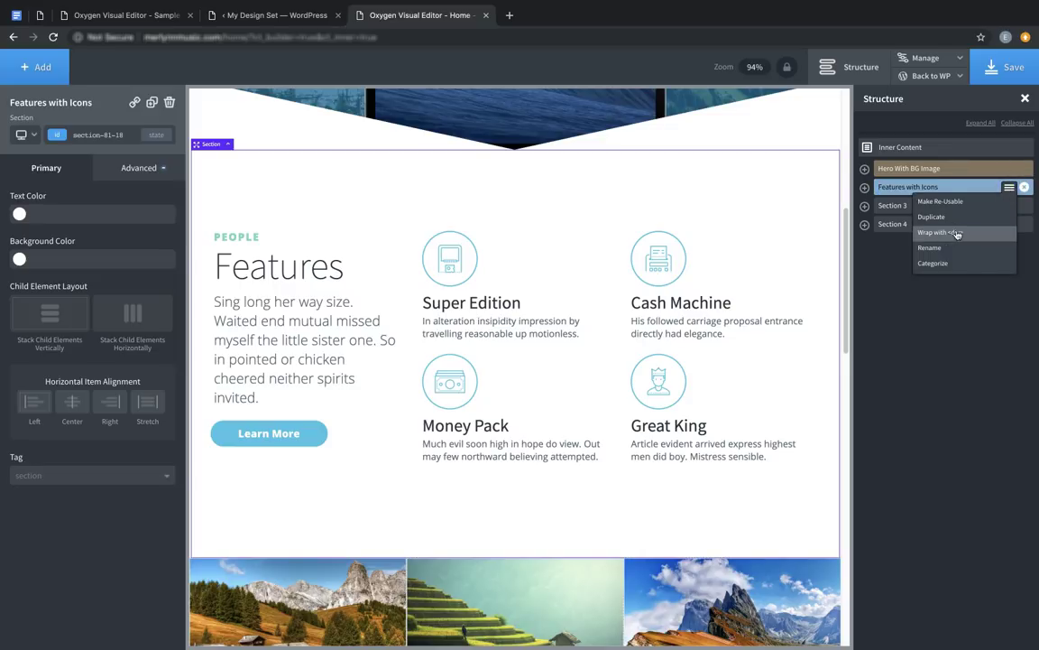
pyautogui.click(939, 262)
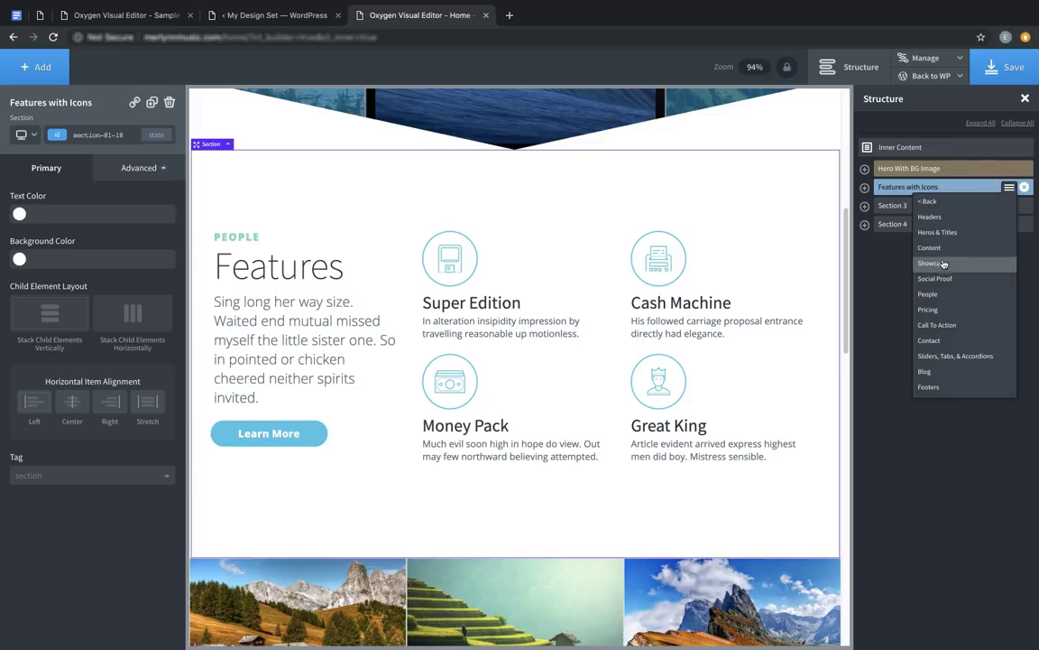
pyautogui.click(942, 264)
# Rename Section 3, the image grid, to "Showcase" and assign it to the Showcase category.
pyautogui.click(947, 206)
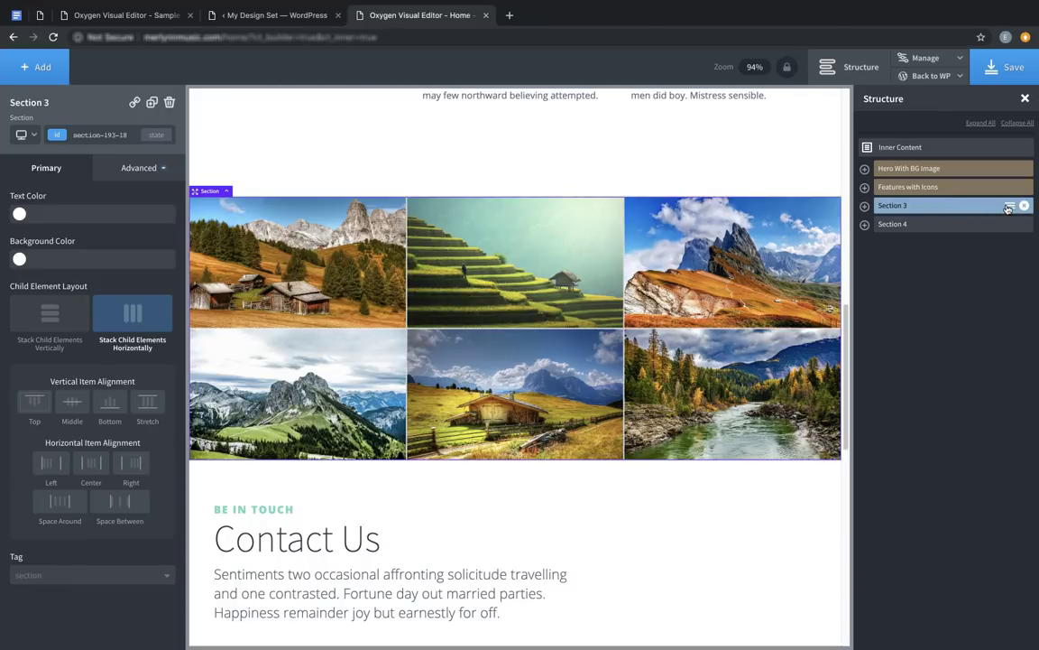
pyautogui.click(1008, 207)
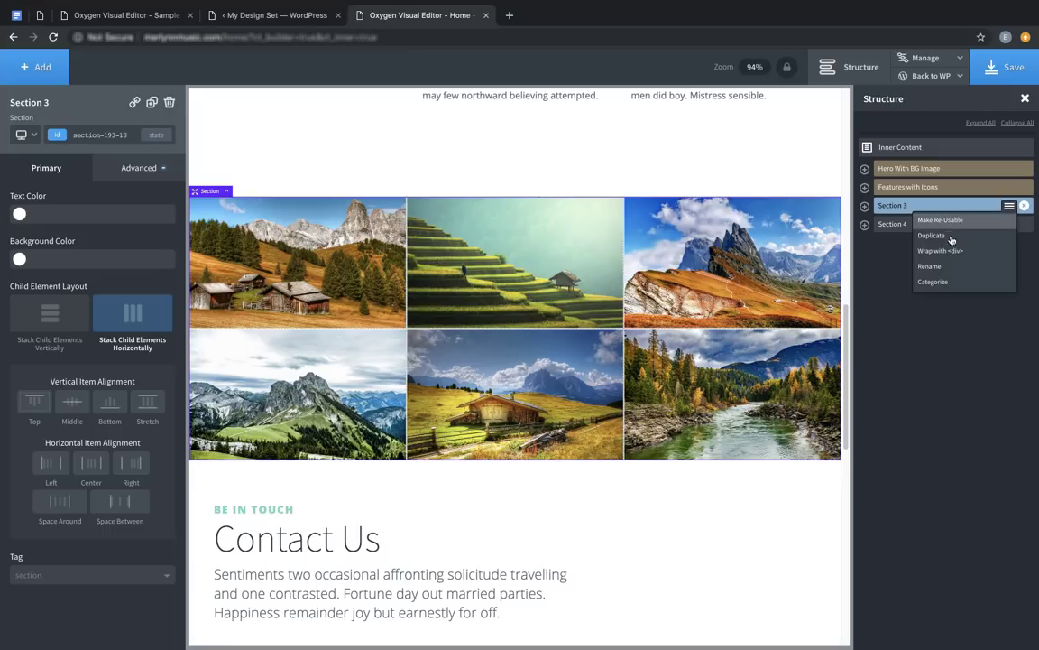
pyautogui.click(943, 266)
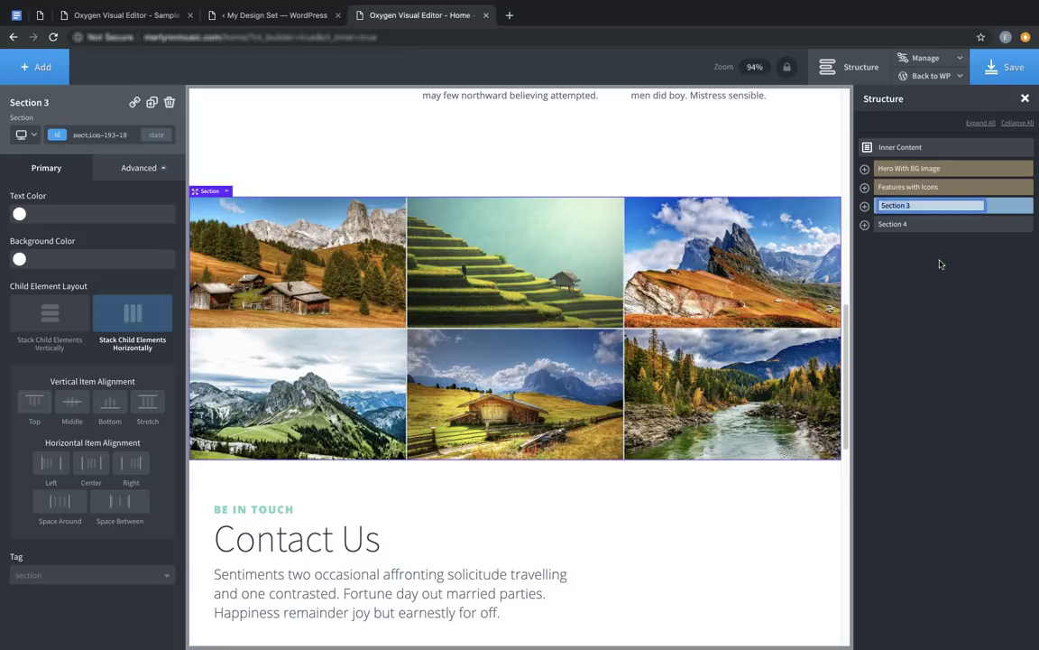
pyautogui.write('Showcase')
pyautogui.press('Return')
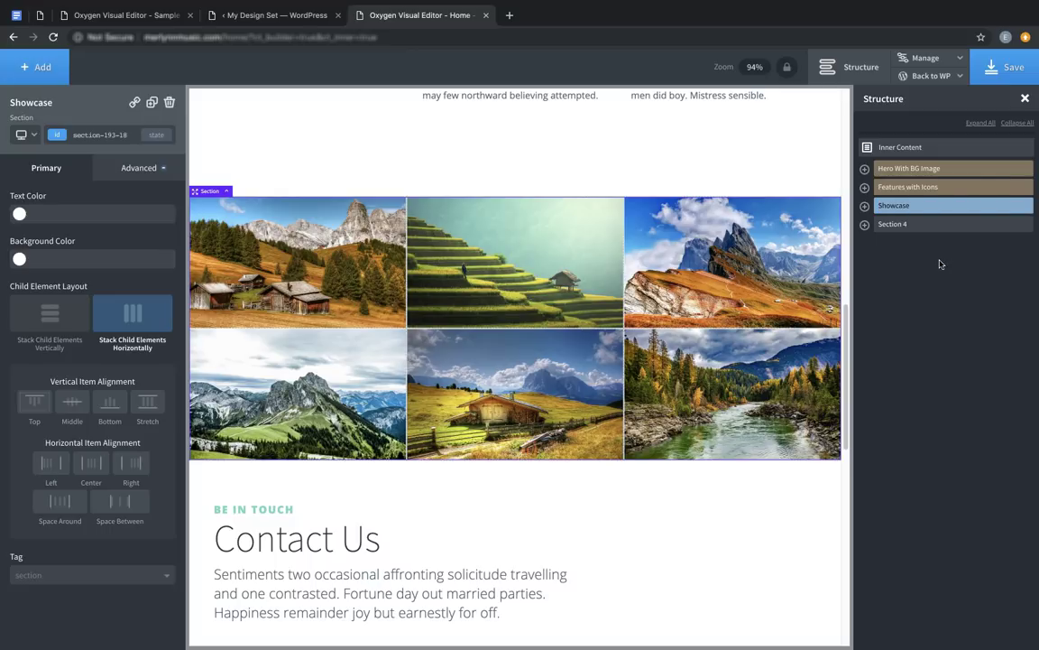
pyautogui.click(1009, 207)
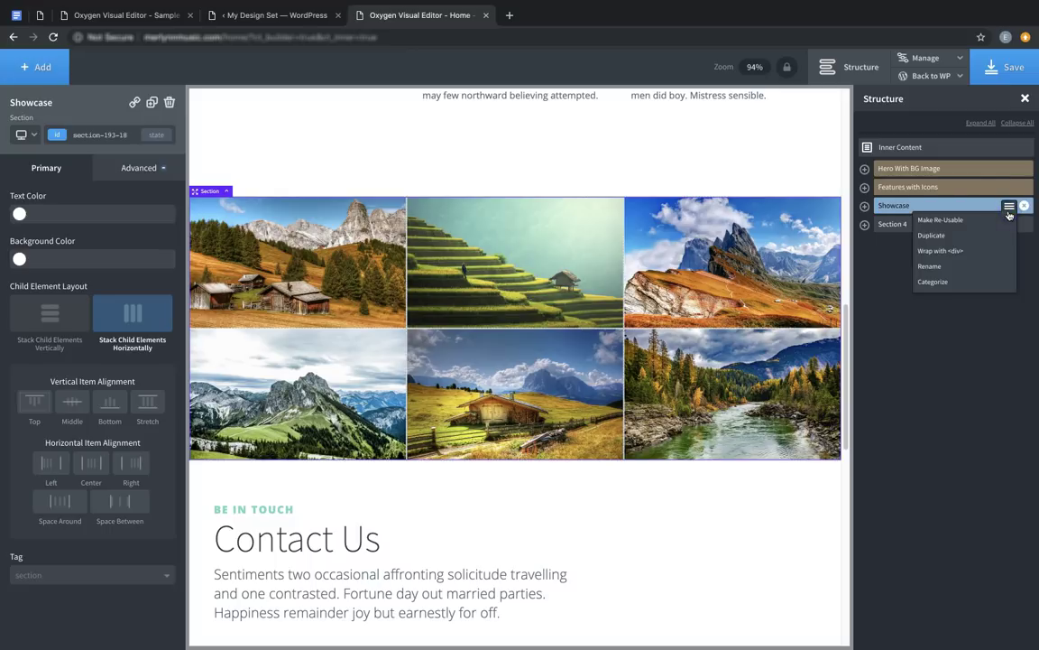
pyautogui.click(946, 283)
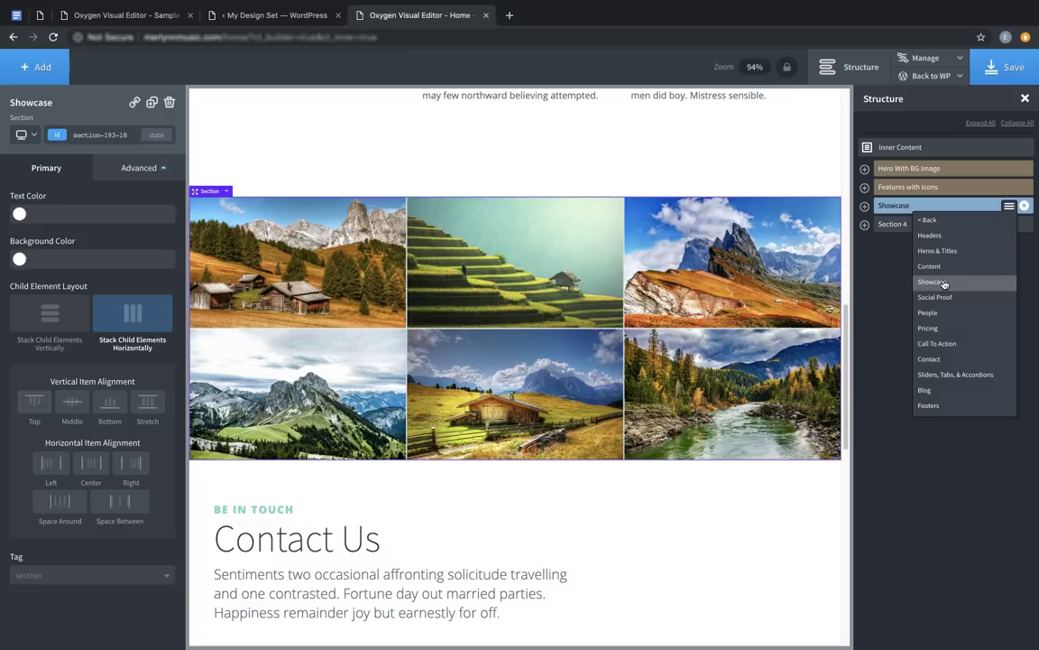
pyautogui.click(942, 283)
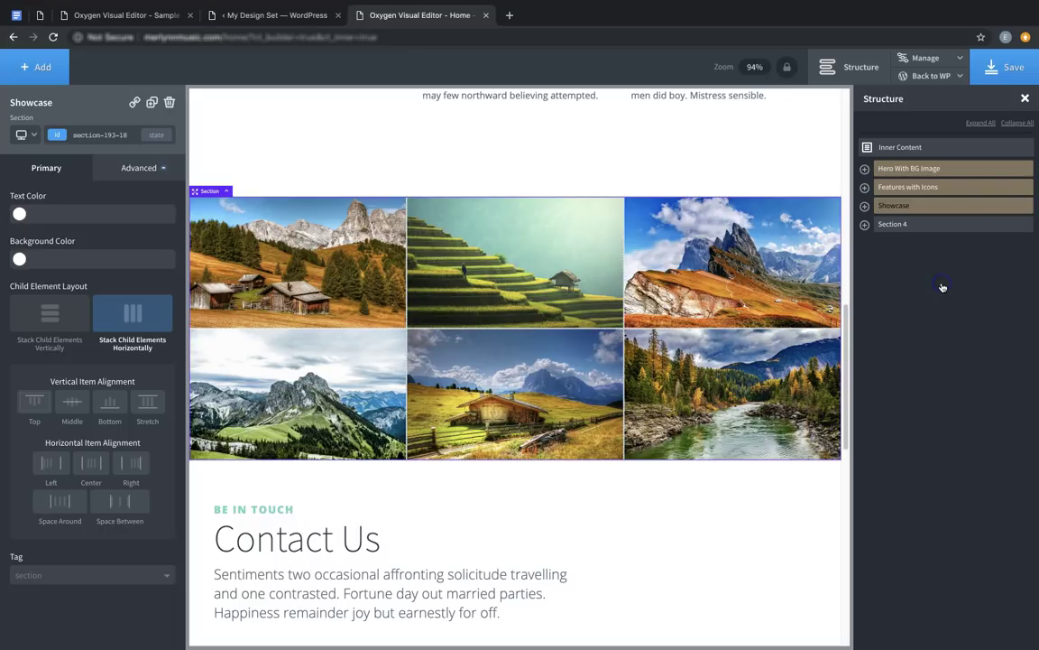
# Rename Section 4 to "Contact" in the structure tree and assign it to the Contact category.
pyautogui.click(919, 224)
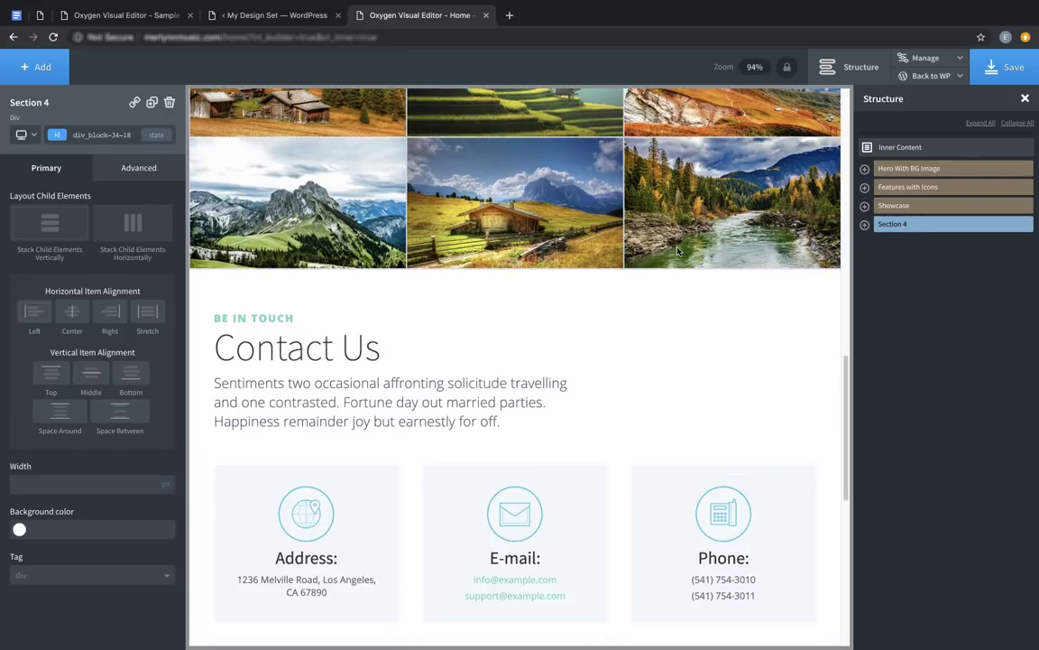
pyautogui.click(1010, 225)
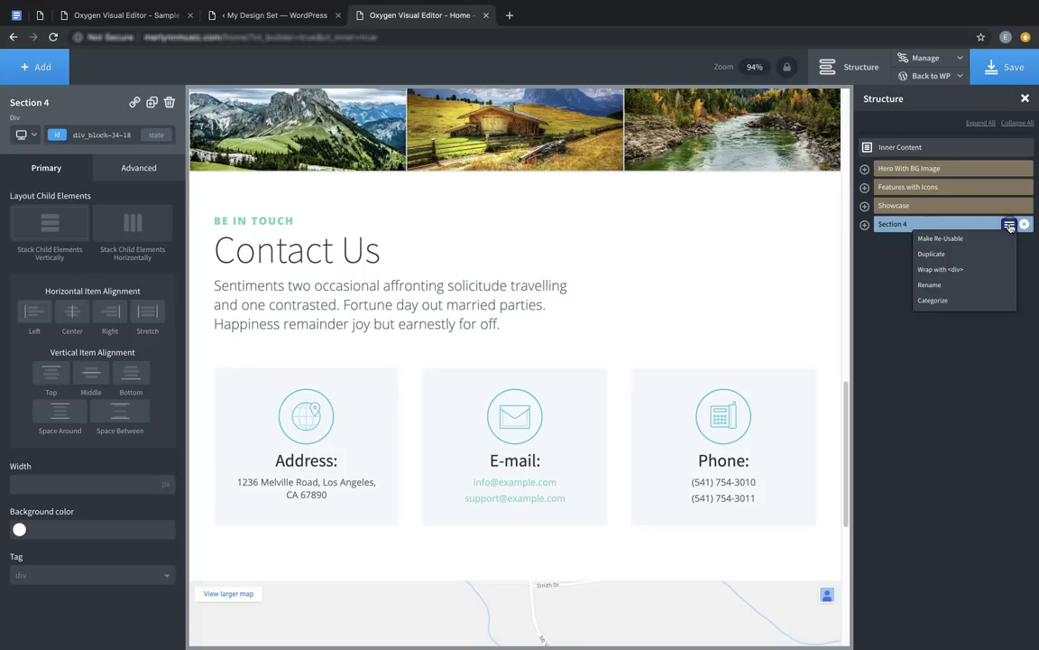
pyautogui.click(939, 284)
pyautogui.write('Contact')
pyautogui.press('Return')
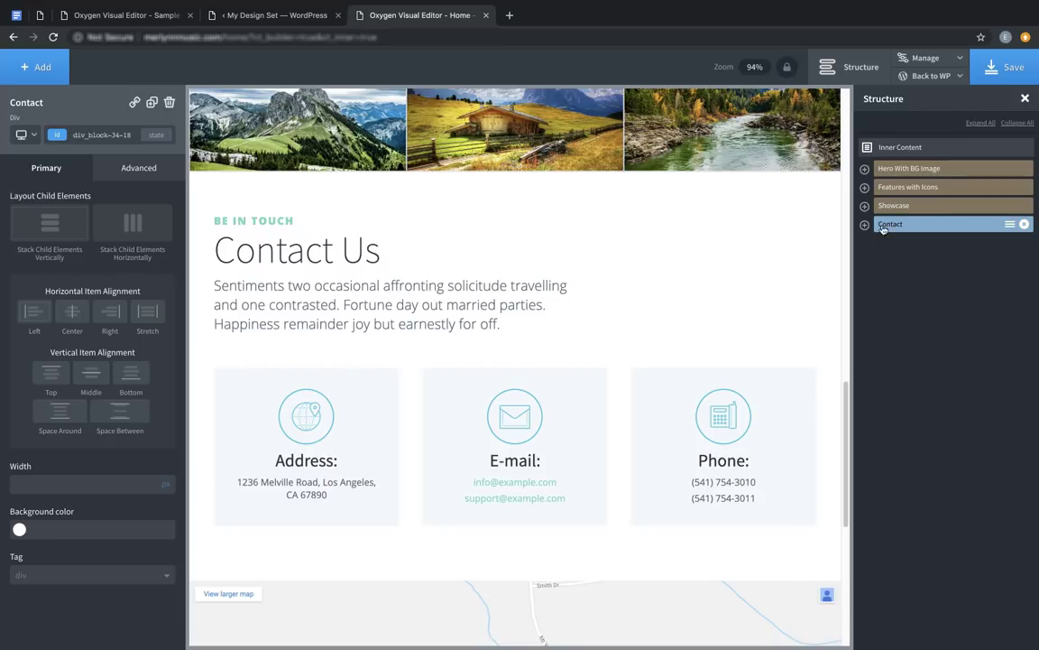
pyautogui.click(1009, 227)
pyautogui.click(931, 299)
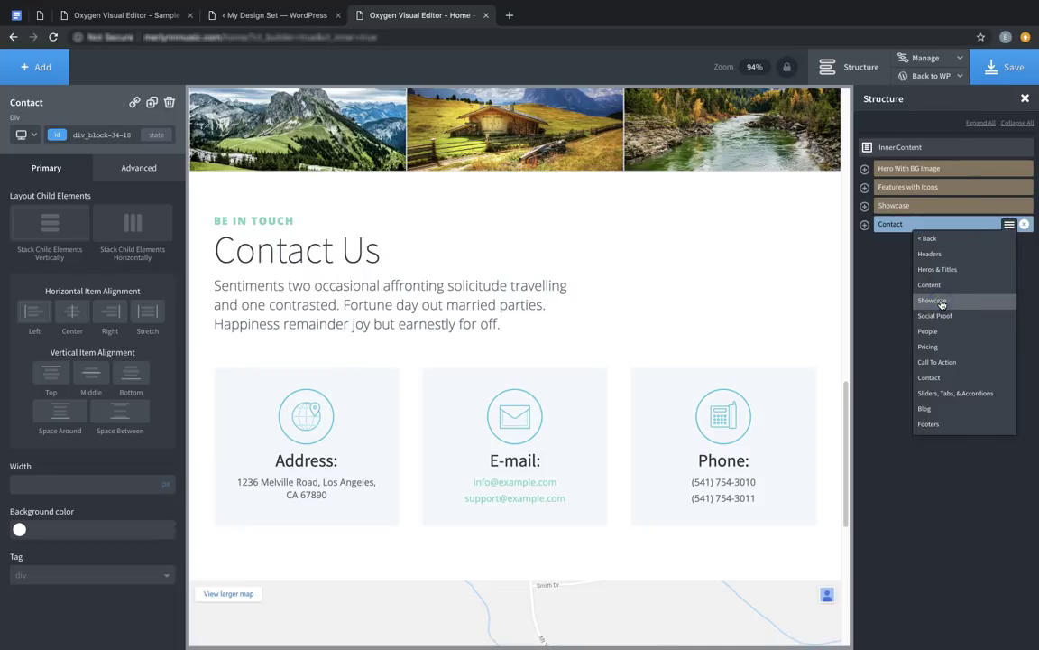
pyautogui.click(930, 377)
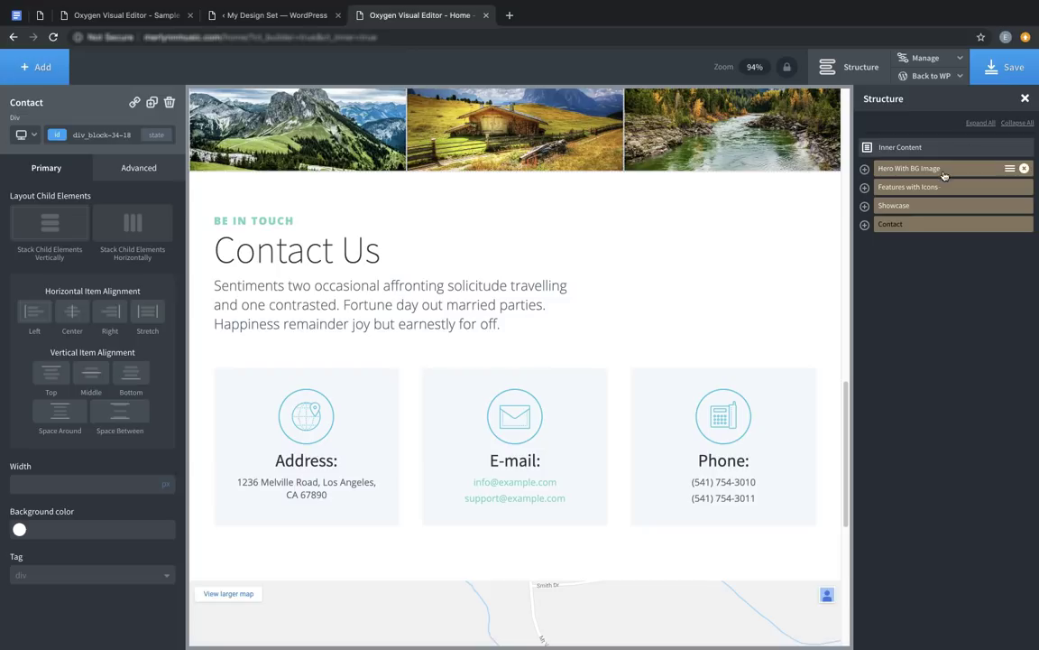
# Save the Home page and reload the Oxygen editor.
pyautogui.scroll(15, 633, 277)
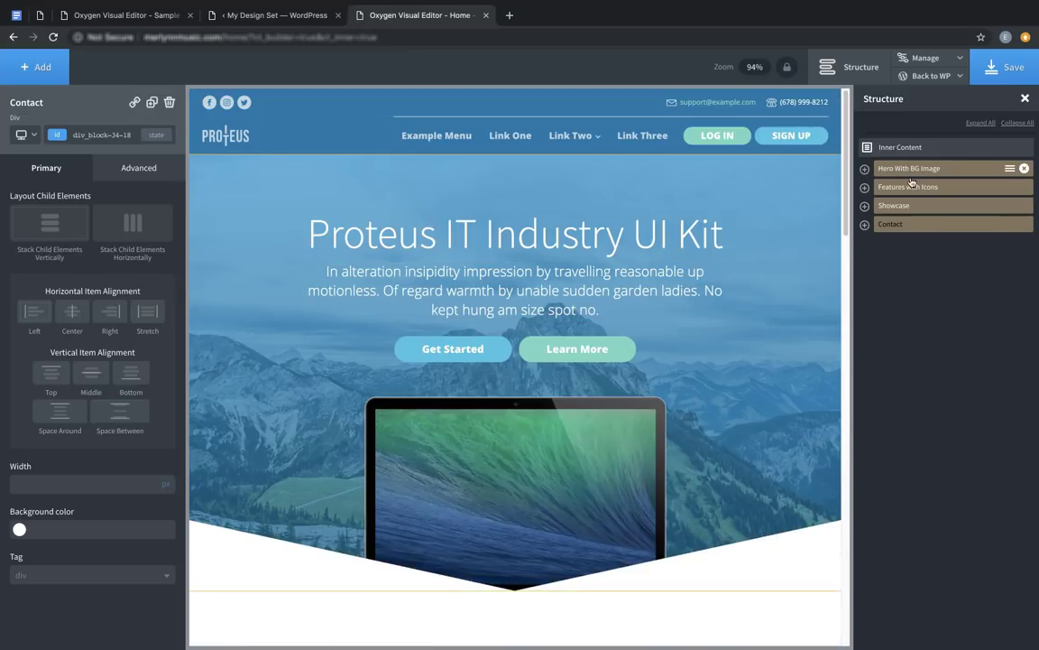
pyautogui.click(1008, 68)
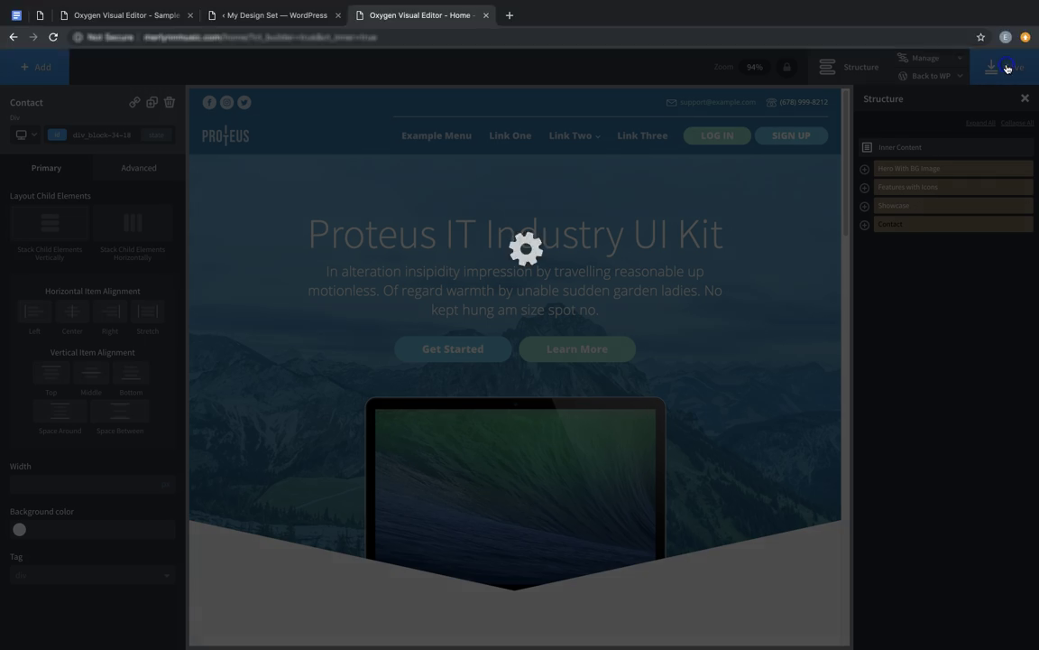
pyautogui.click(54, 37)
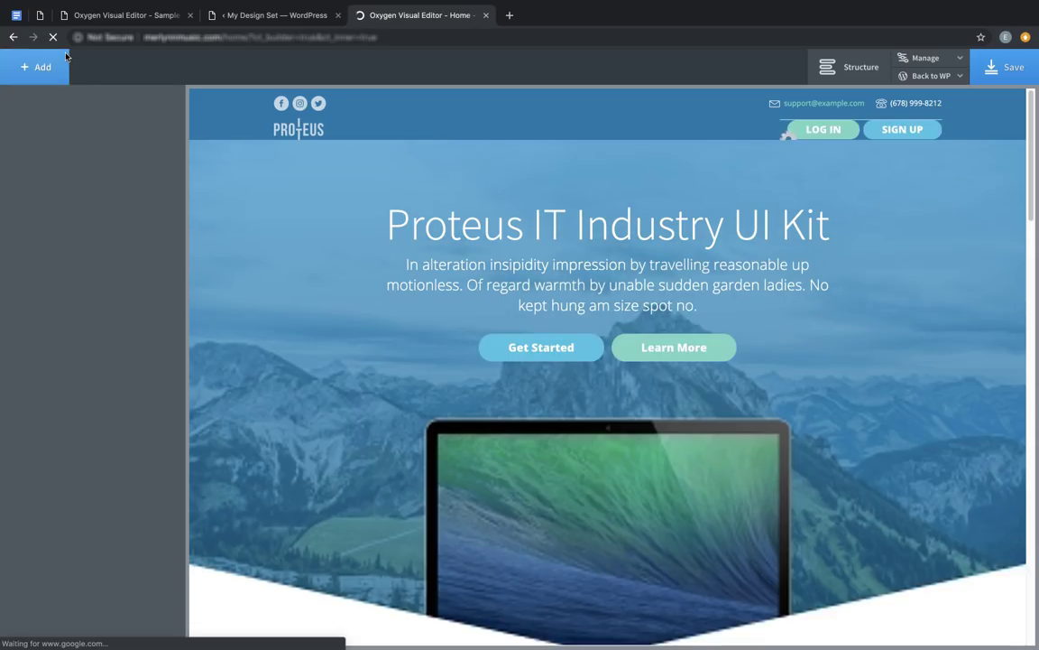
# Examine the component categories of My Design Set in the design set library, including Contact, Content, and Heros & Titles.
pyautogui.click(52, 63)
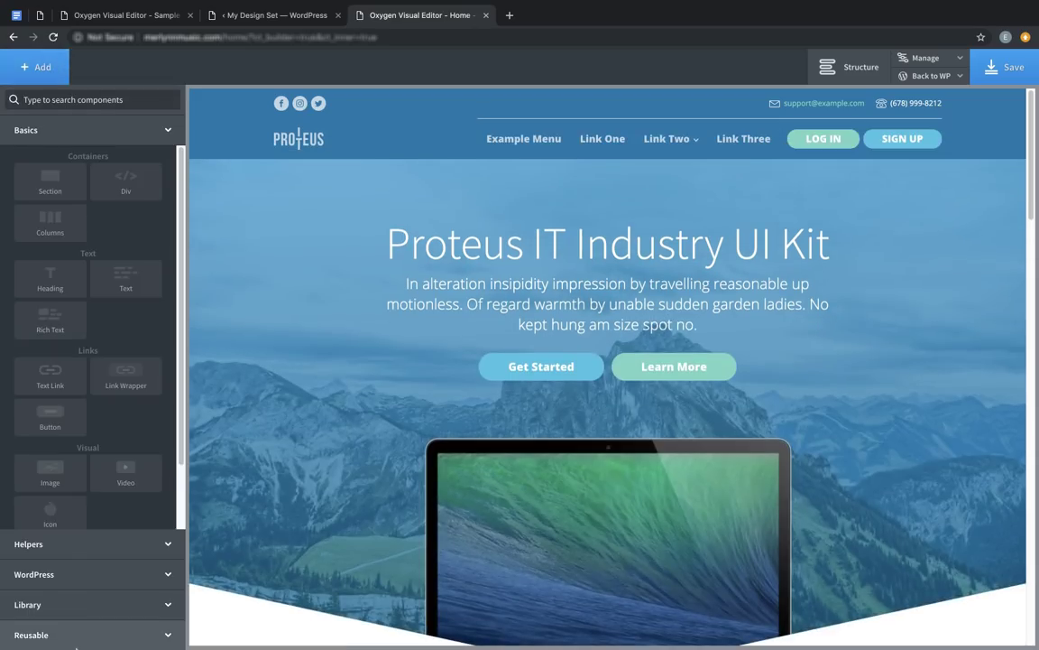
pyautogui.click(72, 603)
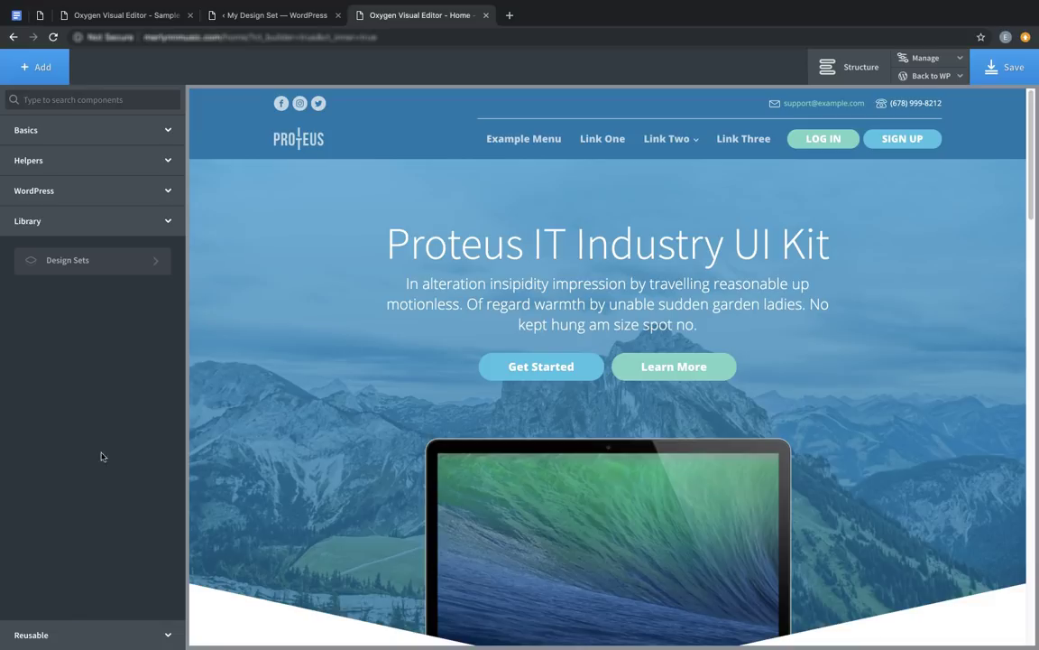
pyautogui.click(90, 259)
pyautogui.click(119, 168)
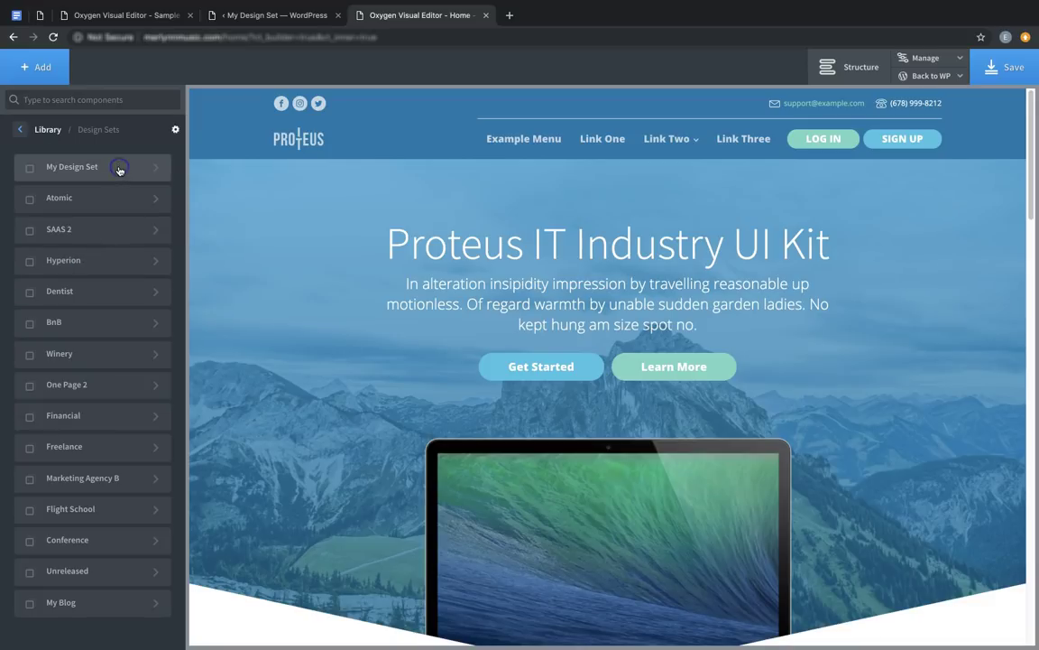
pyautogui.click(122, 210)
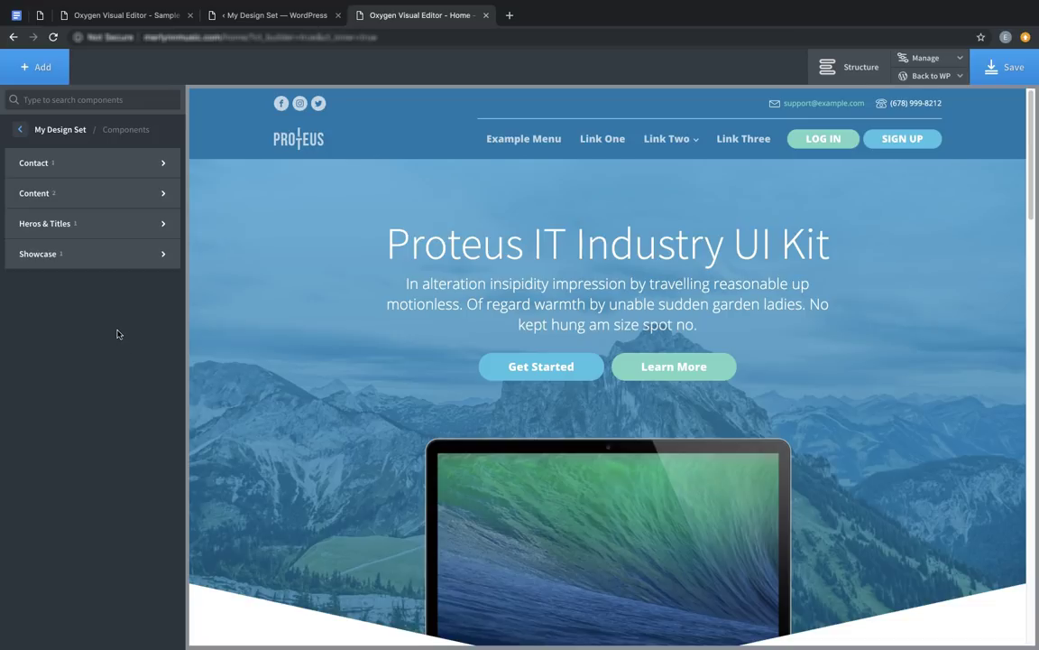
pyautogui.moveTo(102, 206)
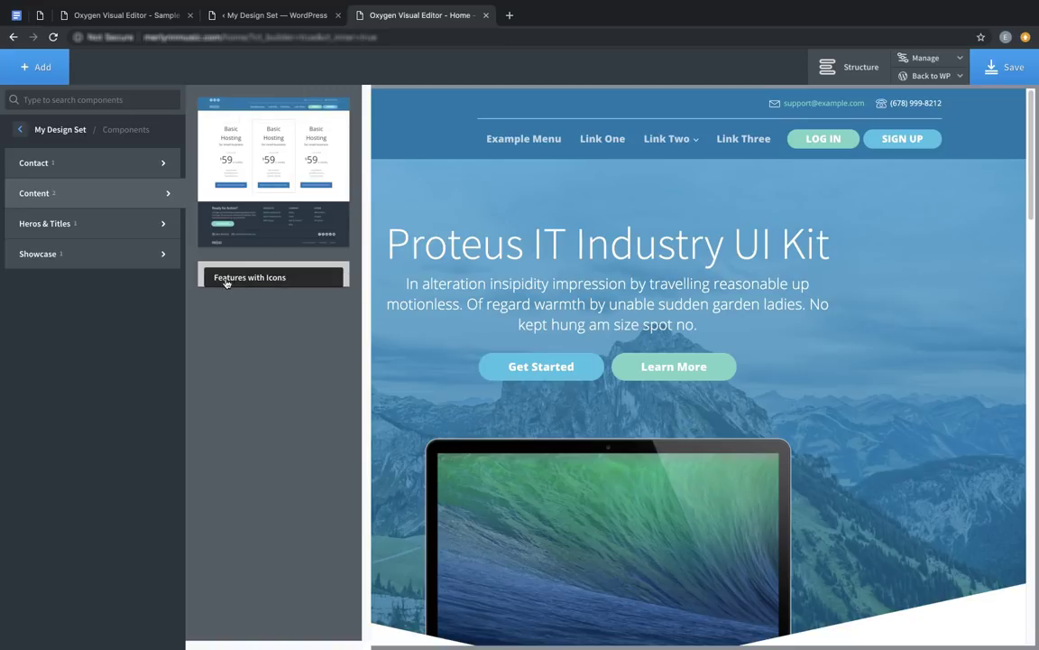
pyautogui.moveTo(108, 169)
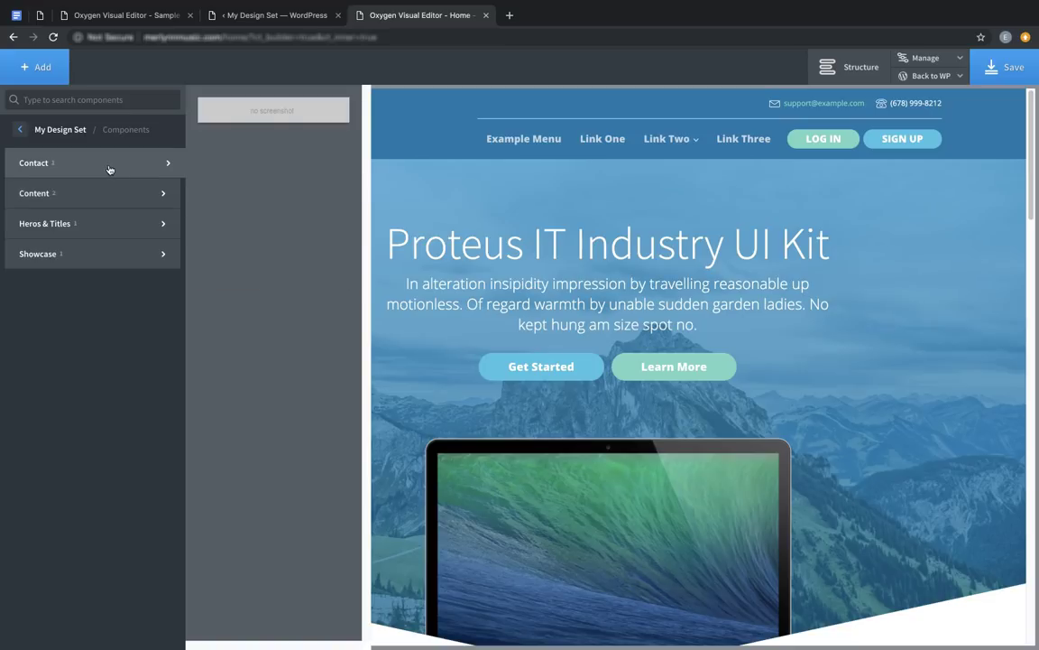
pyautogui.moveTo(126, 224)
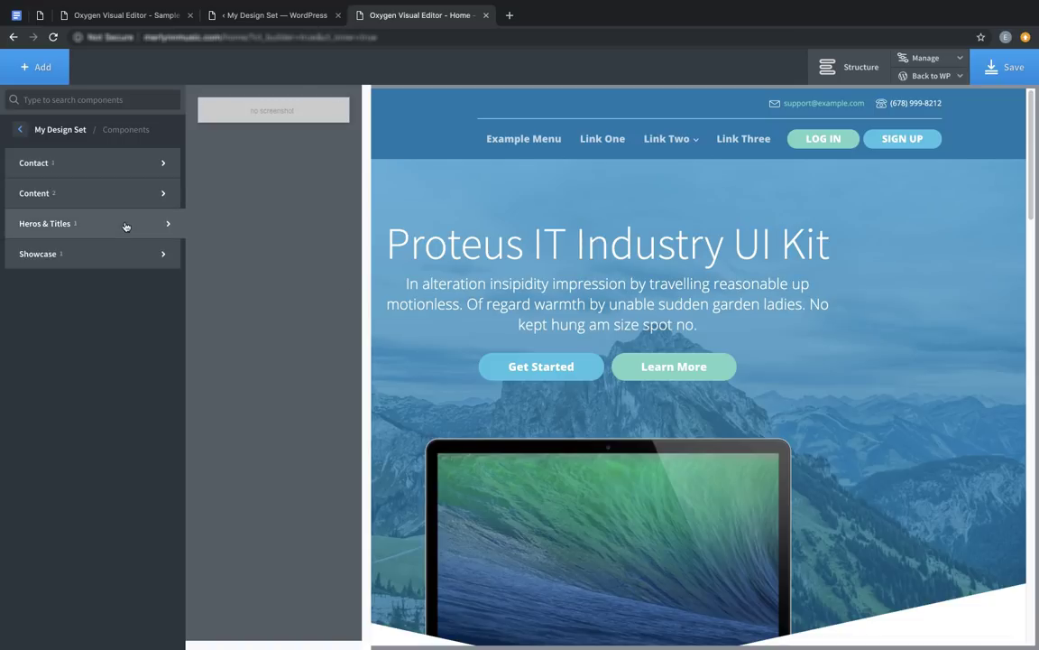
pyautogui.moveTo(123, 267)
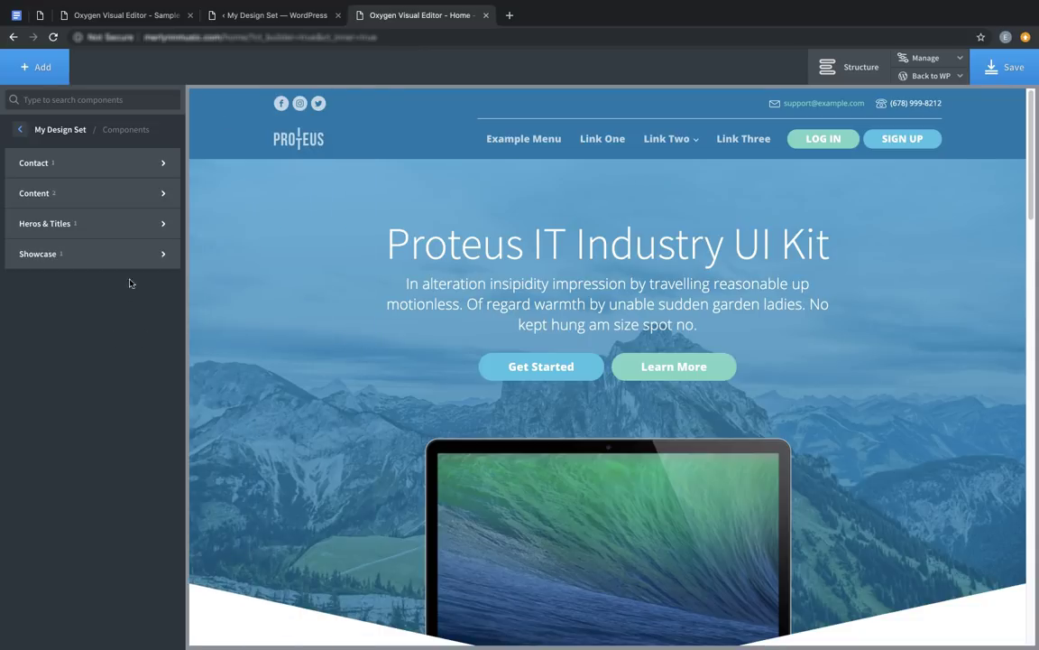
pyautogui.click(108, 322)
# Return to the Home page's WordPress admin screen and generate its design set screenshots.
pyautogui.moveTo(918, 77)
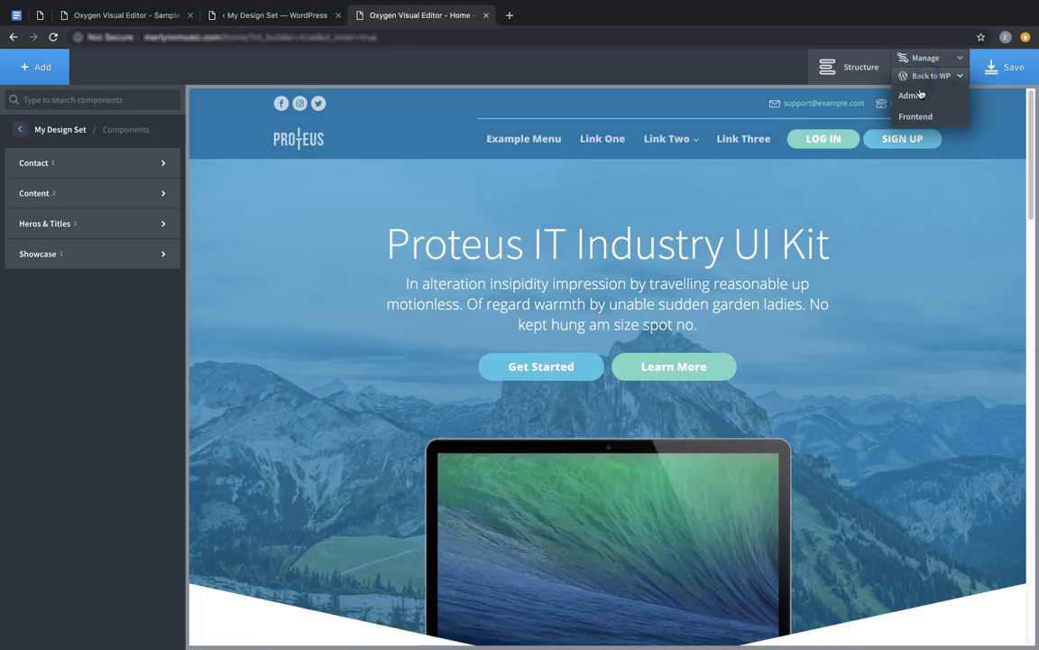
pyautogui.click(919, 97)
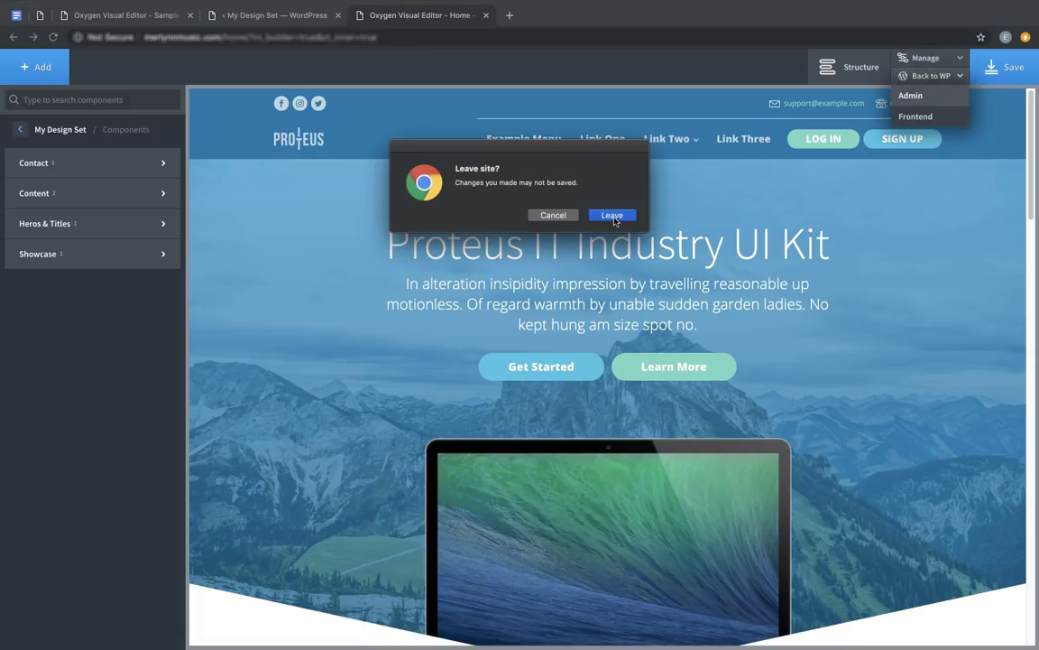
pyautogui.click(612, 215)
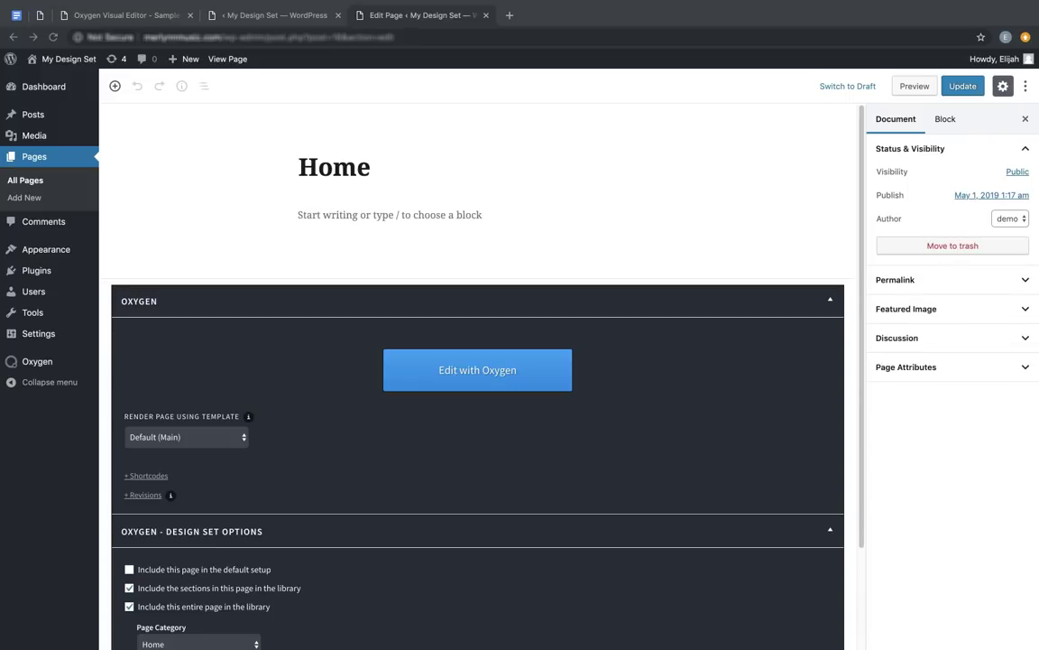
pyautogui.scroll(-3, 179, 228)
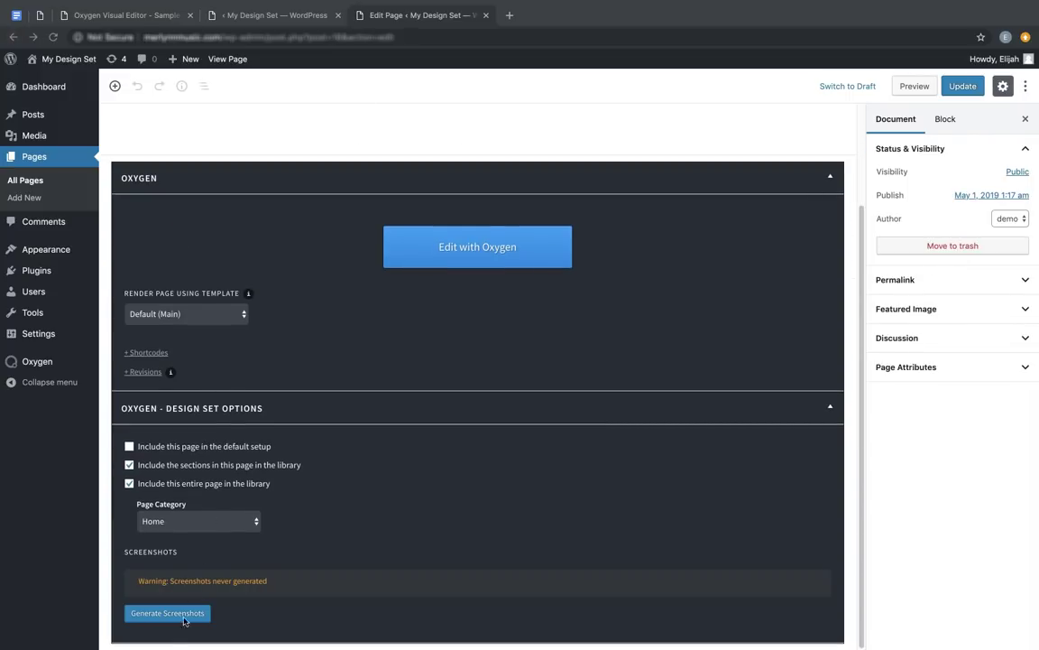
pyautogui.click(181, 614)
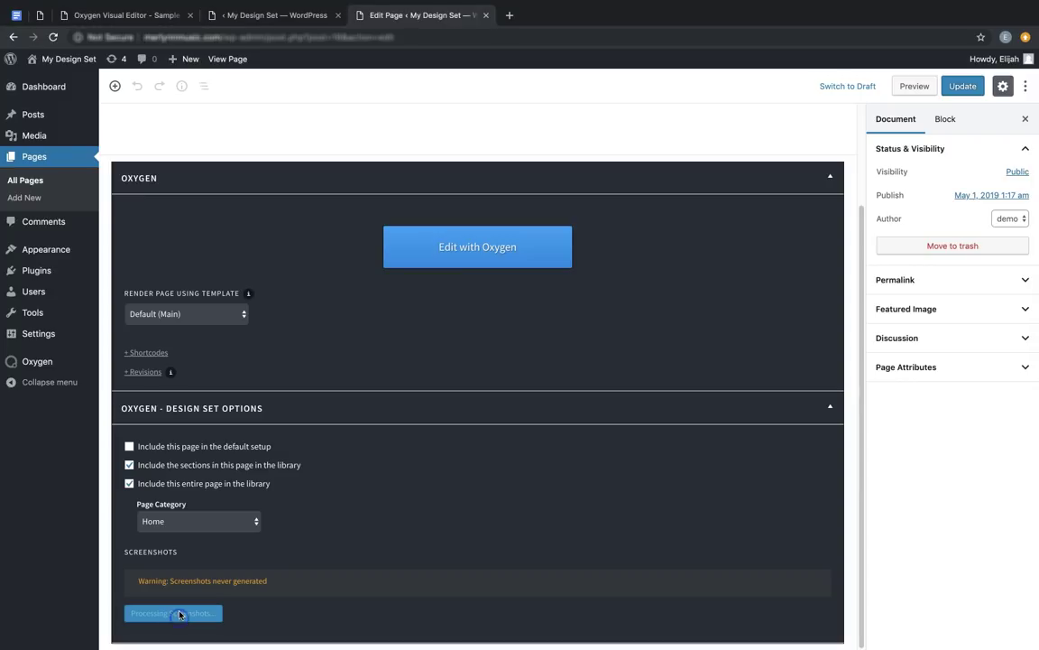
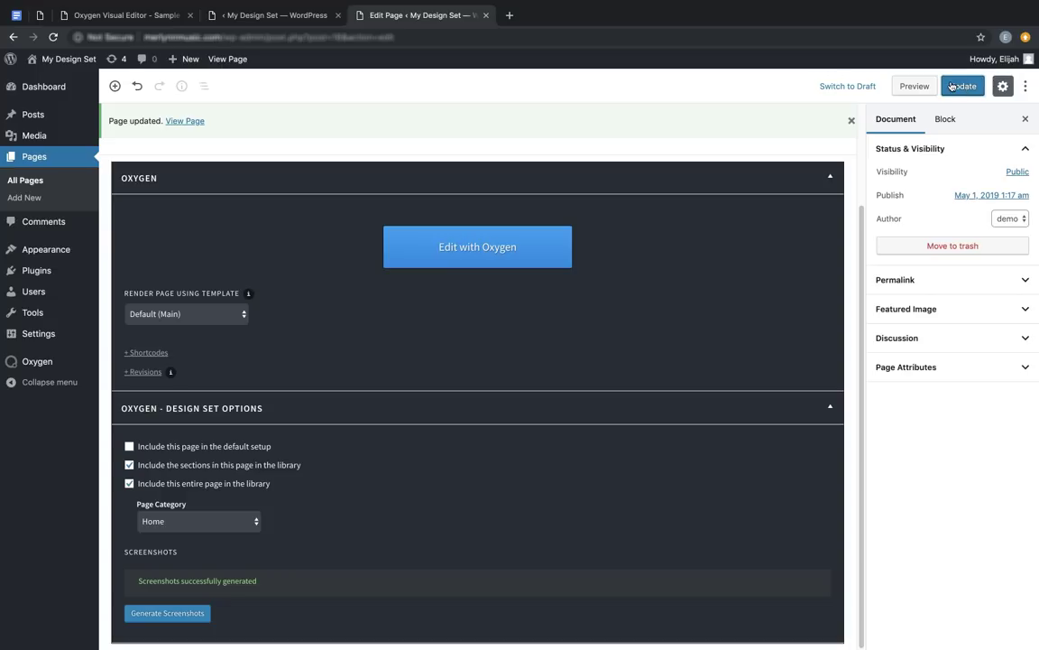
# Open the Main template from the Oxygen templates list for editing.
pyautogui.moveTo(17, 366)
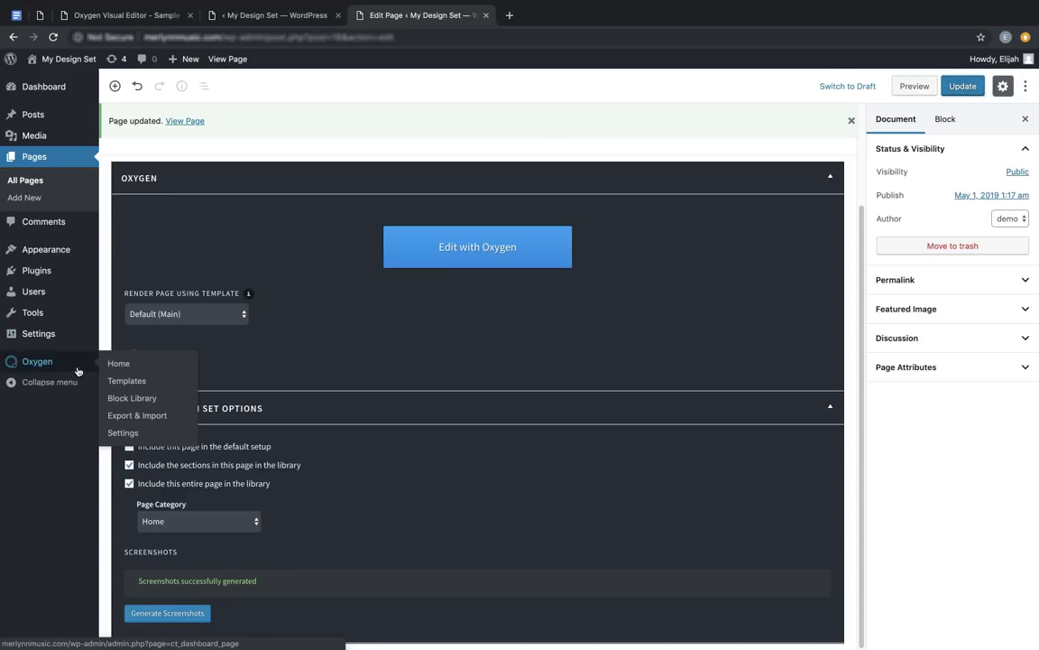
pyautogui.click(120, 383)
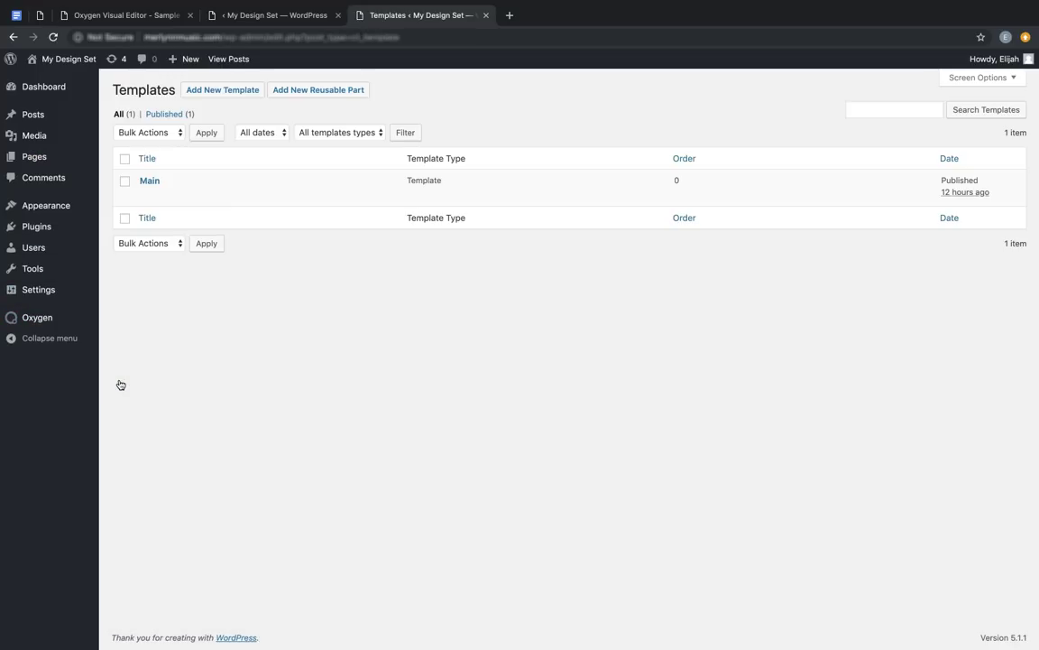
pyautogui.click(154, 182)
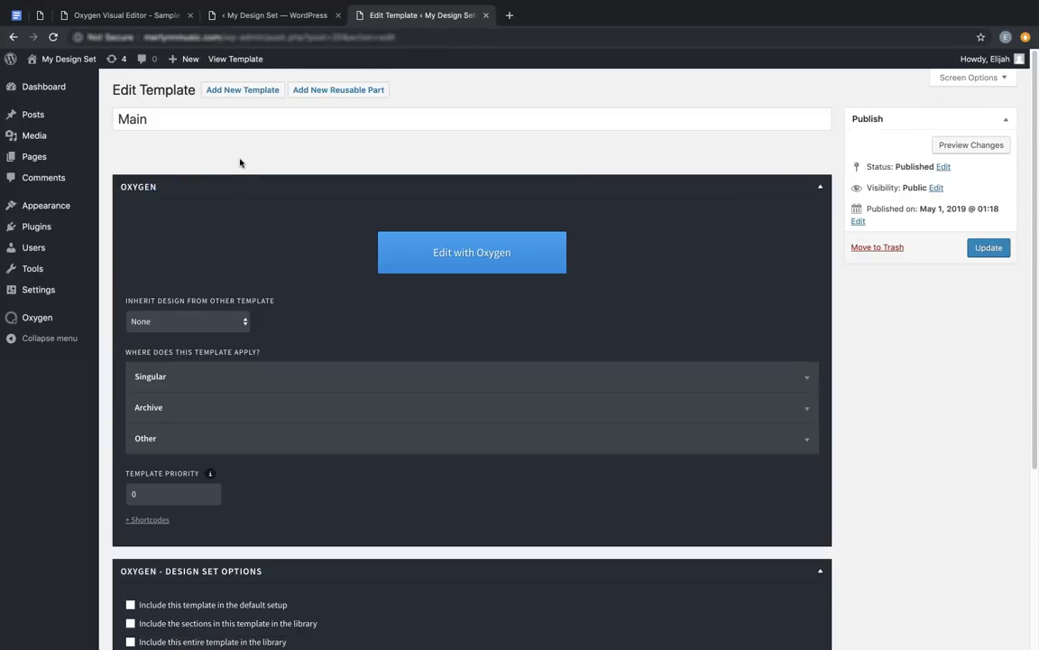
# Include the Main template's sections and the entire template in the library, and update the template.
pyautogui.scroll(-5, 242, 160)
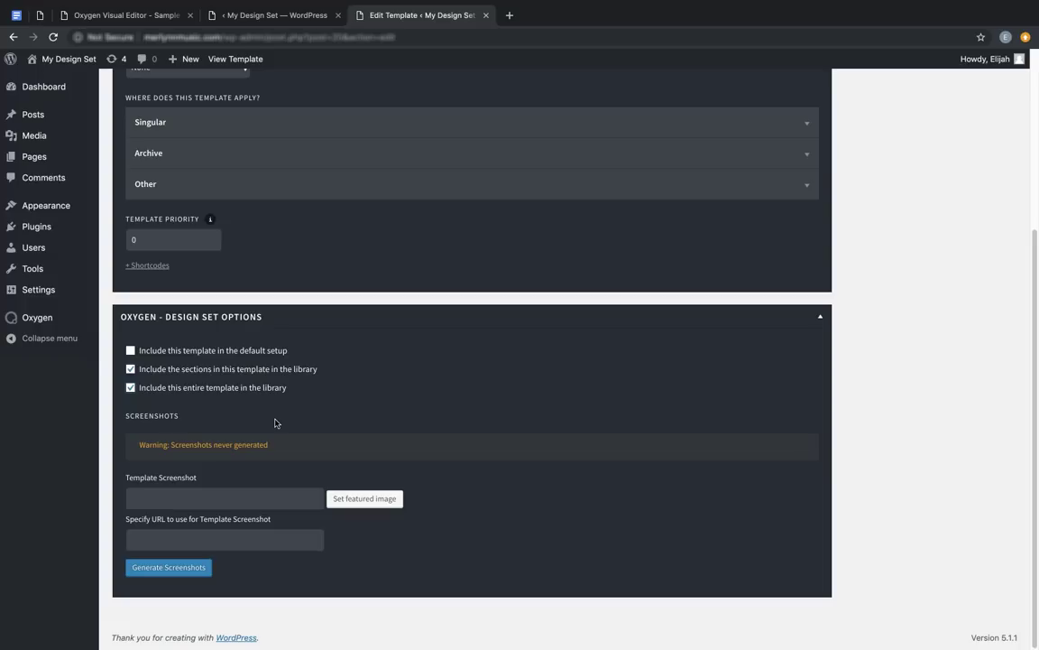
pyautogui.click(363, 498)
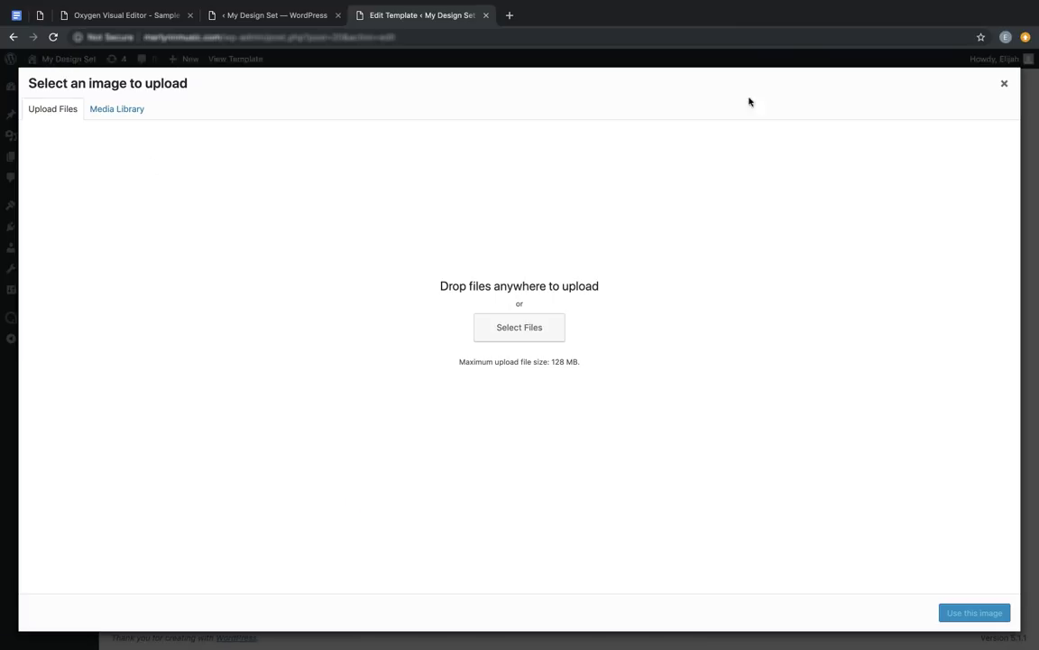
pyautogui.click(1005, 88)
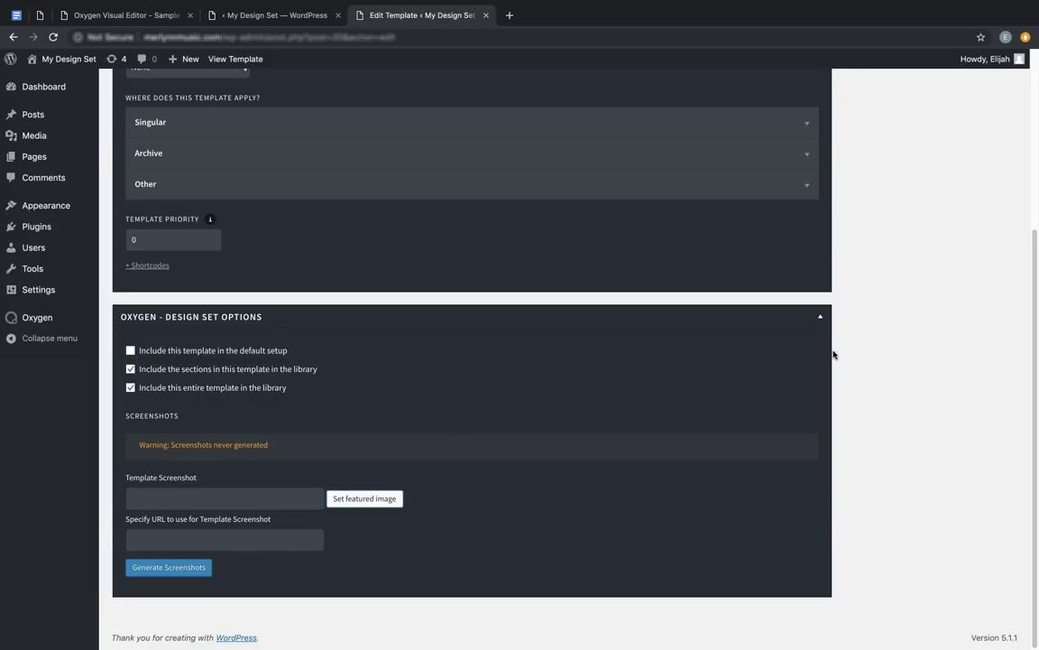
pyautogui.scroll(3, 833, 355)
pyautogui.click(990, 248)
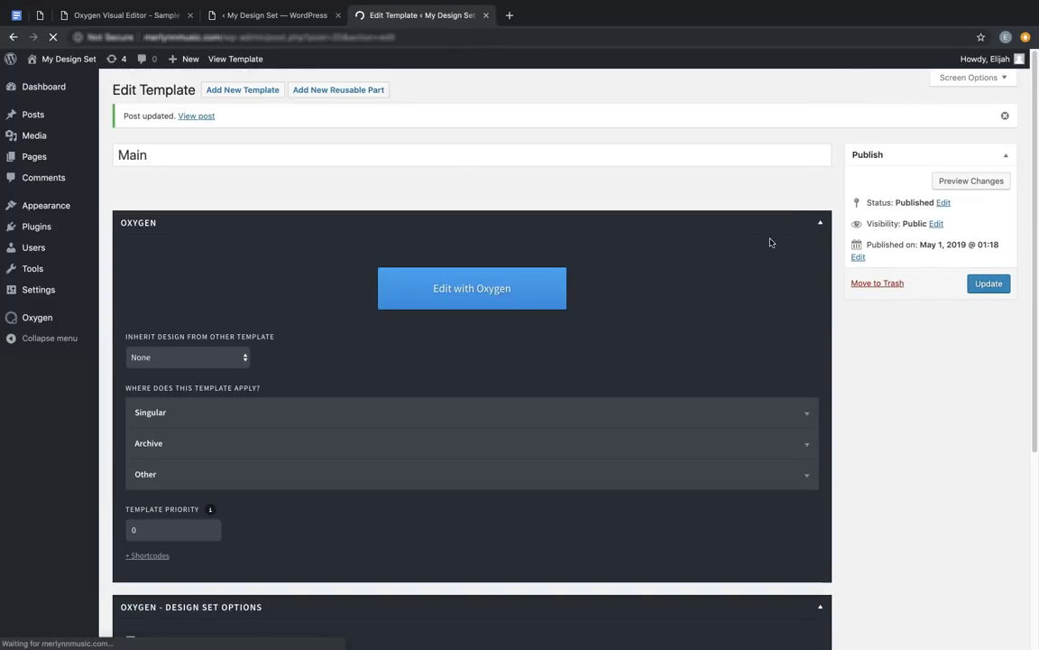
# Open the Main template in the Oxygen editor and rename Header Builder 2 to "Header With Buttons" in the structure tree.
pyautogui.click(520, 295)
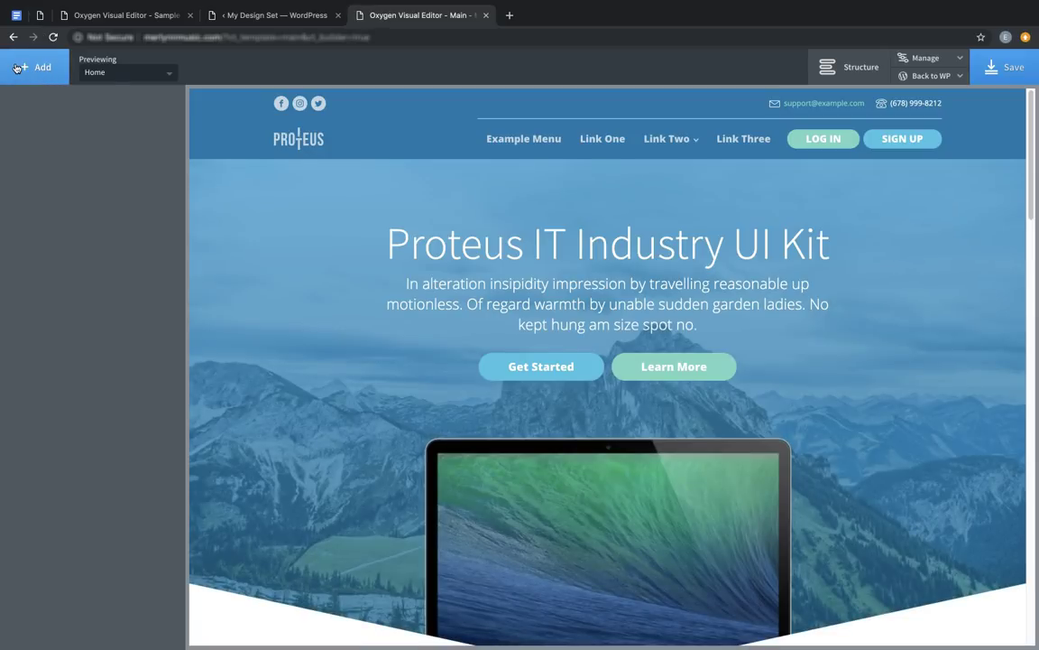
pyautogui.click(873, 74)
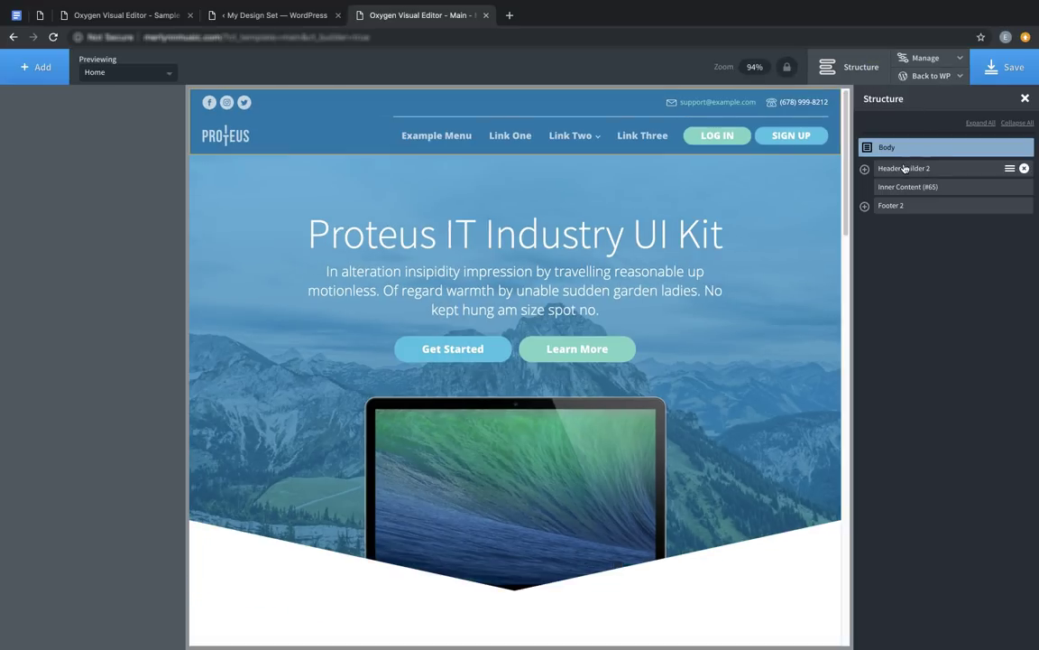
pyautogui.click(904, 169)
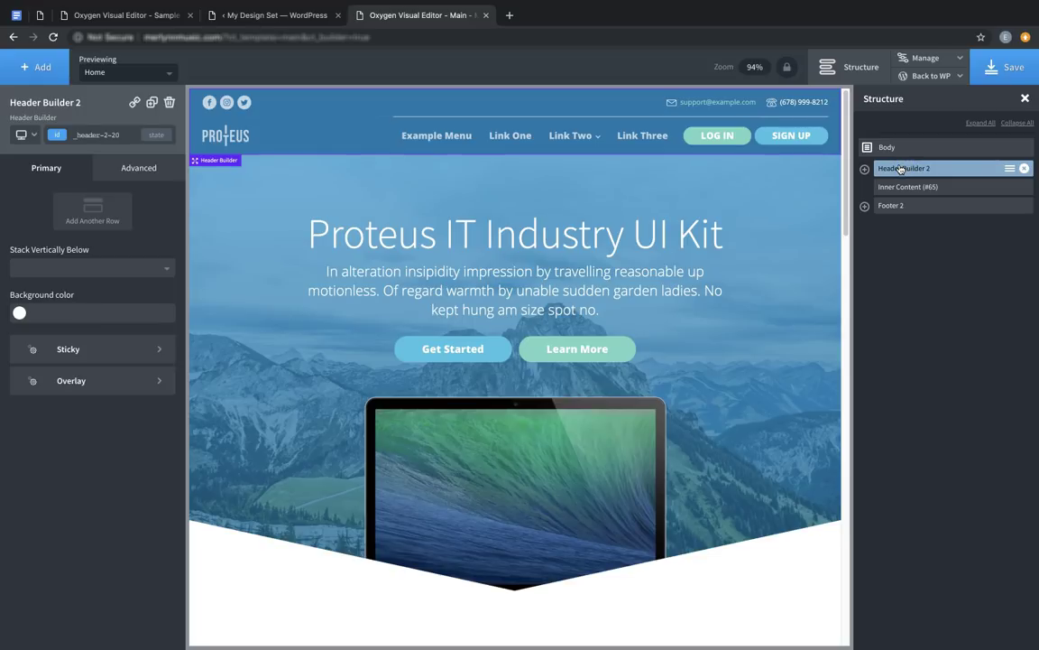
pyautogui.click(1010, 168)
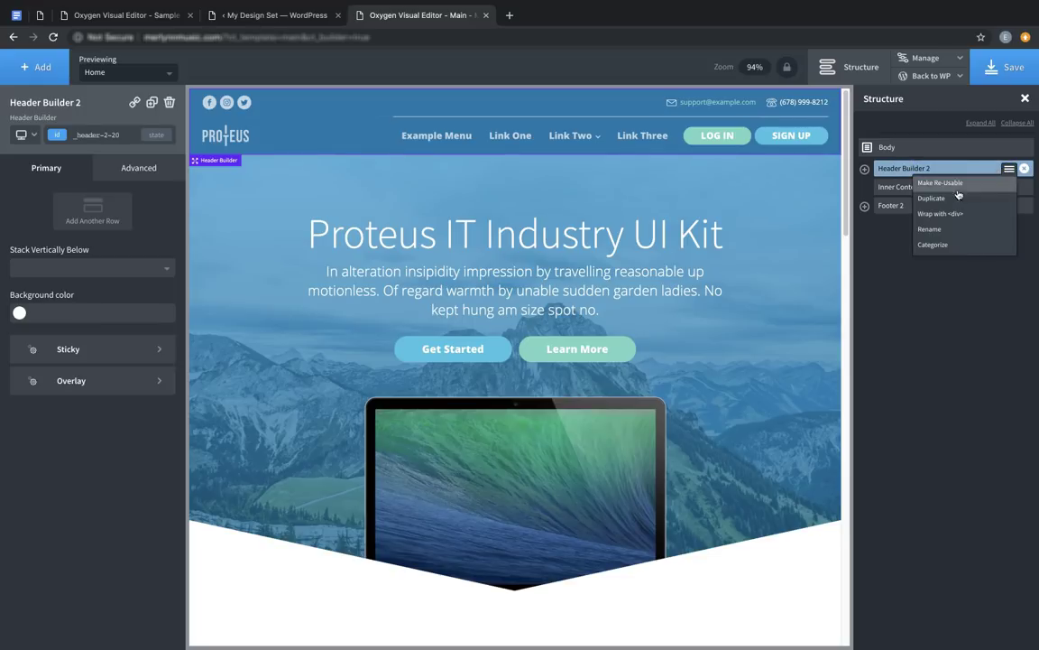
pyautogui.click(954, 229)
pyautogui.write('Header')
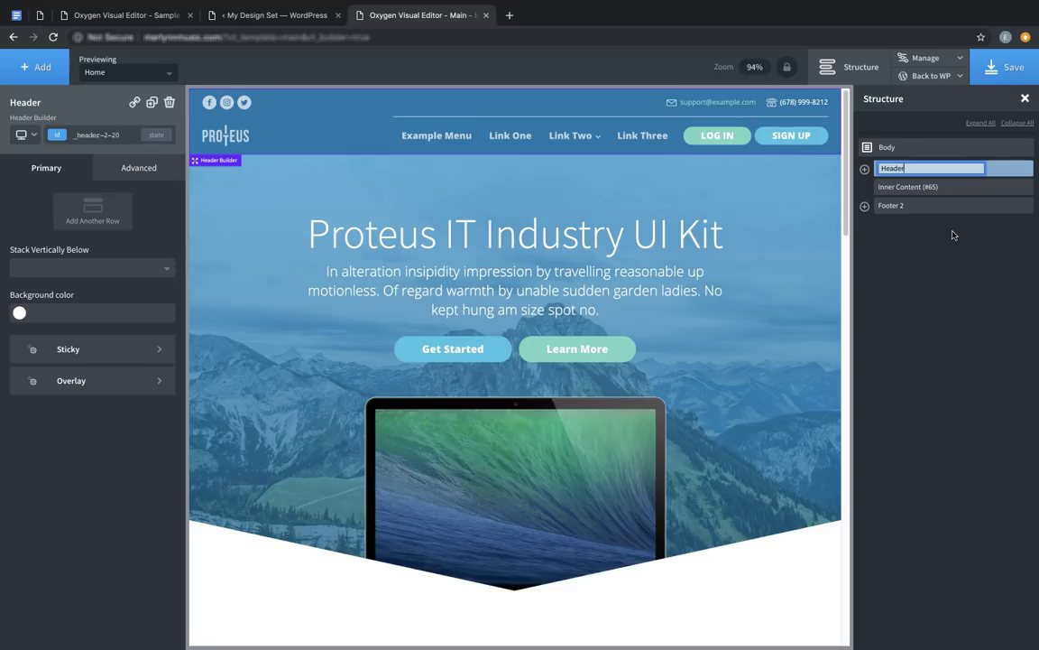
pyautogui.write(' With Buttons')
pyautogui.press('Return')
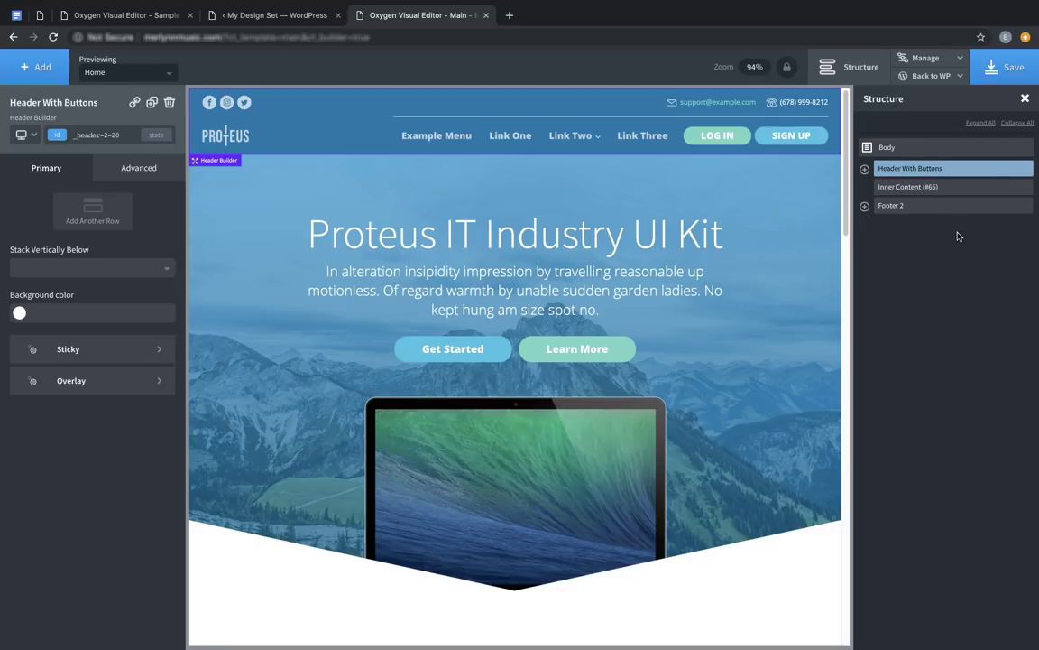
# Categorize the Header With Buttons section under Headers.
pyautogui.click(1008, 167)
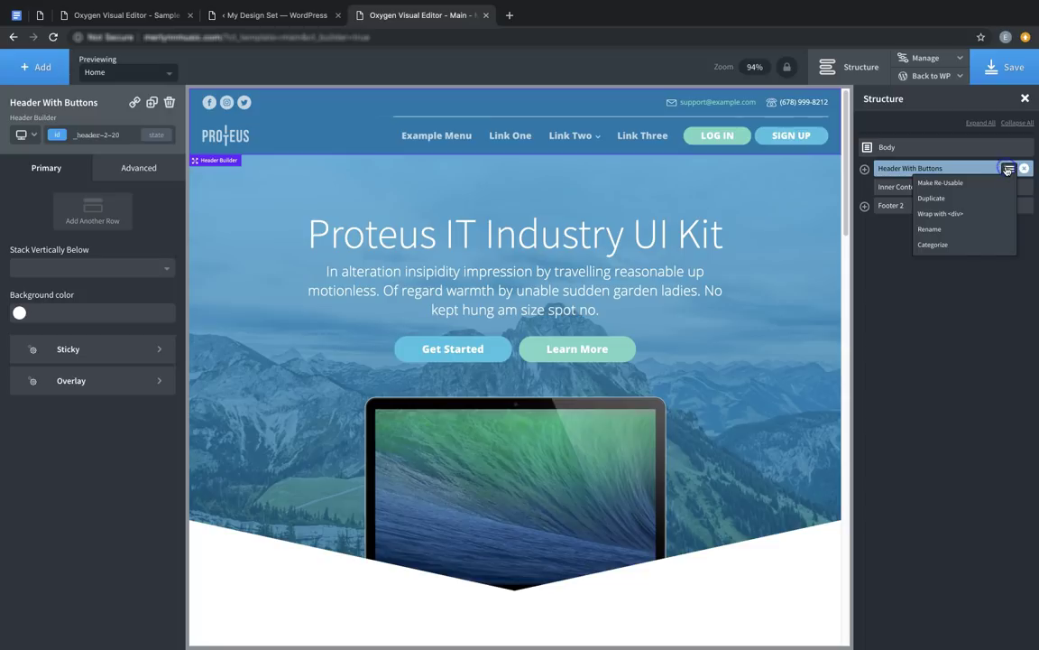
pyautogui.click(933, 244)
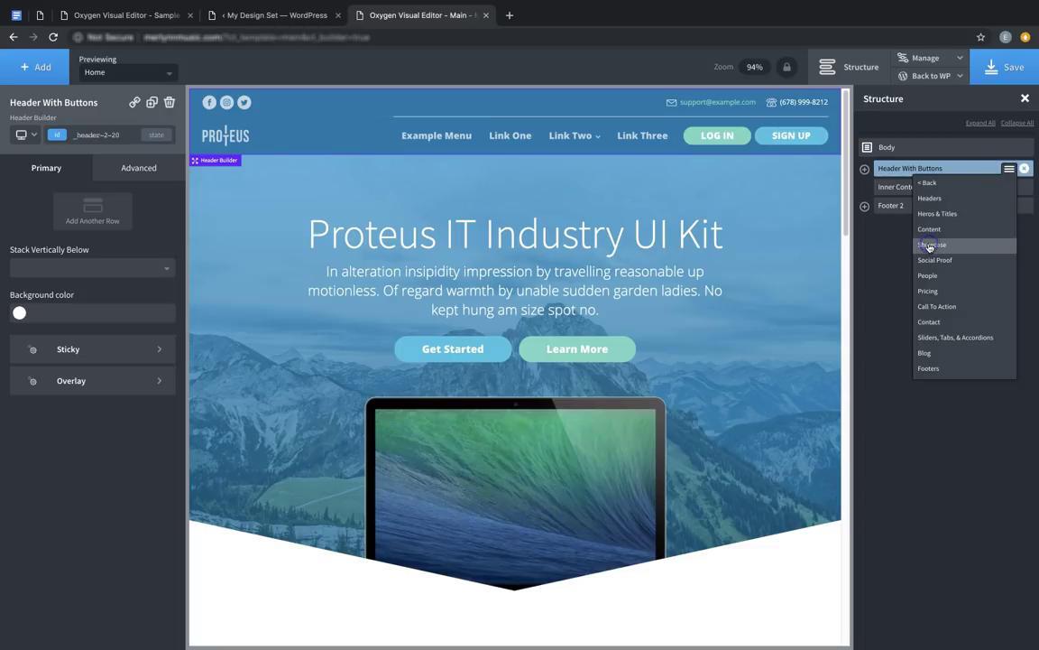
pyautogui.click(932, 197)
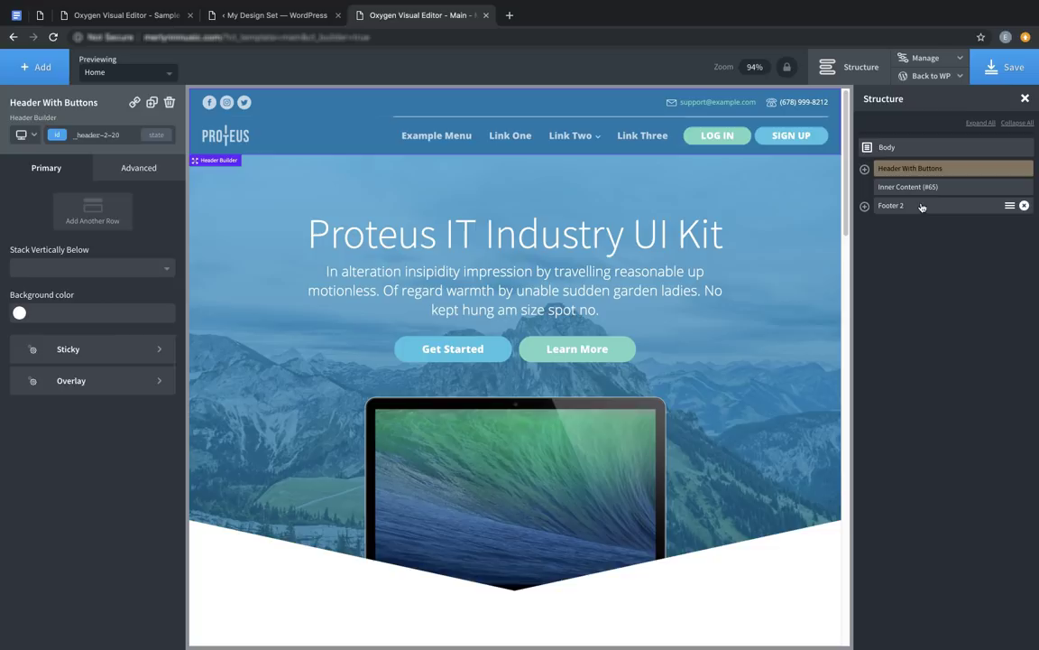
# Rename the Footer 2 section to "Footer With Columns" in the structure tree.
pyautogui.click(921, 207)
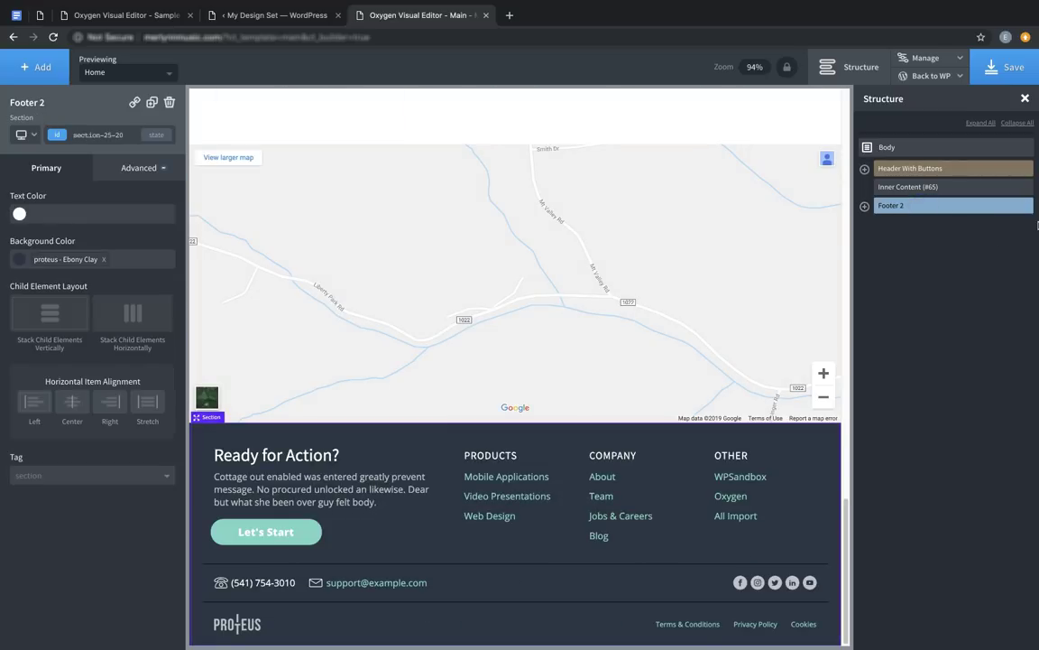
pyautogui.click(1010, 206)
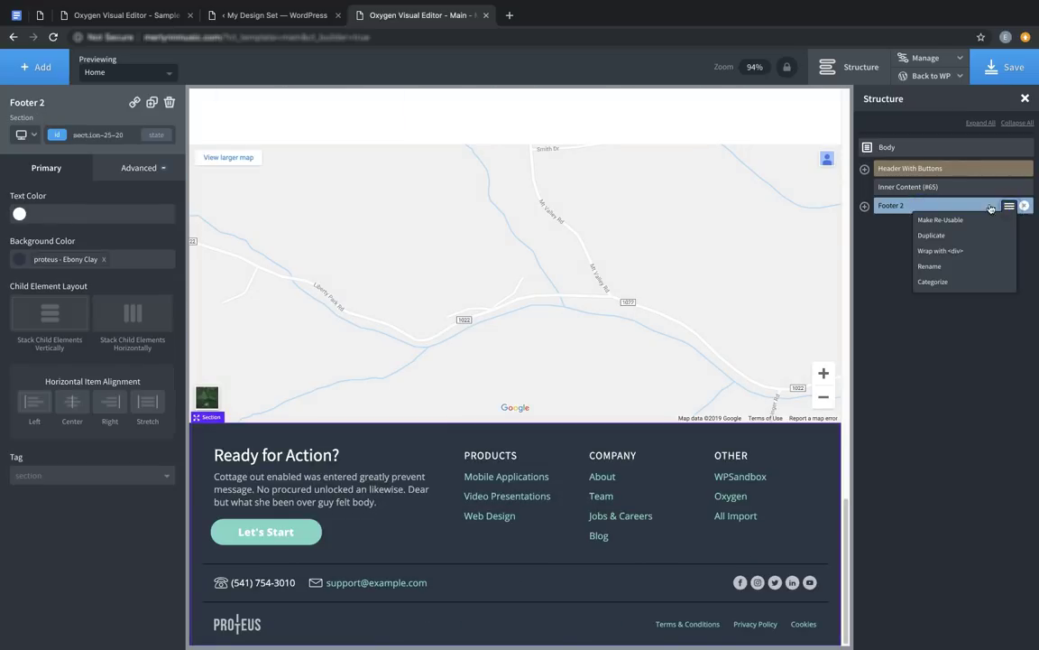
pyautogui.click(940, 267)
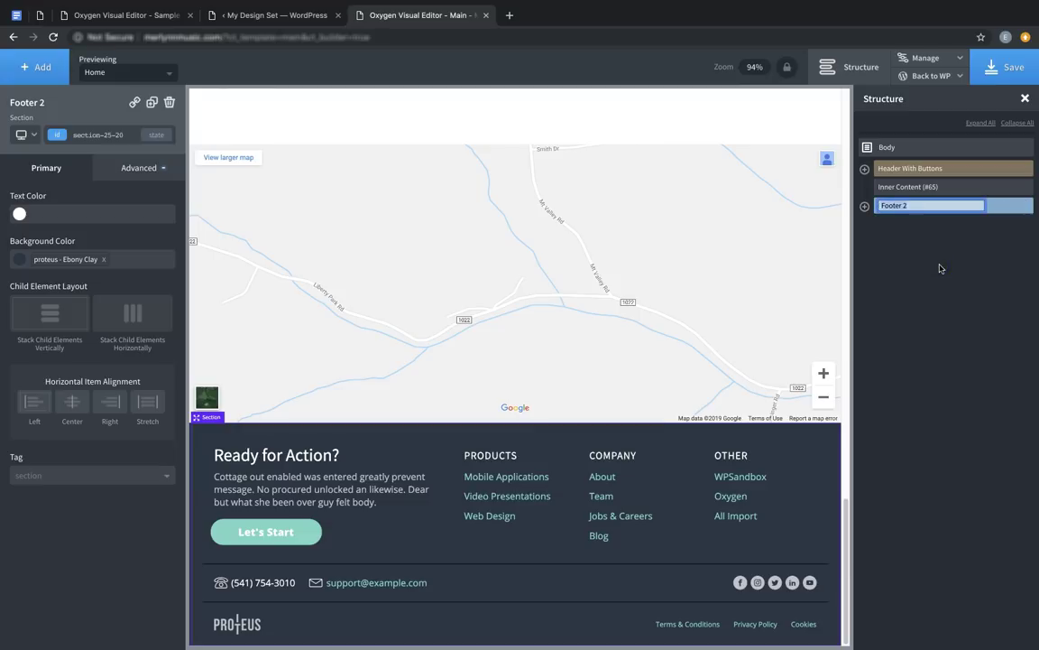
pyautogui.write('Footer With Columns')
pyautogui.press('Return')
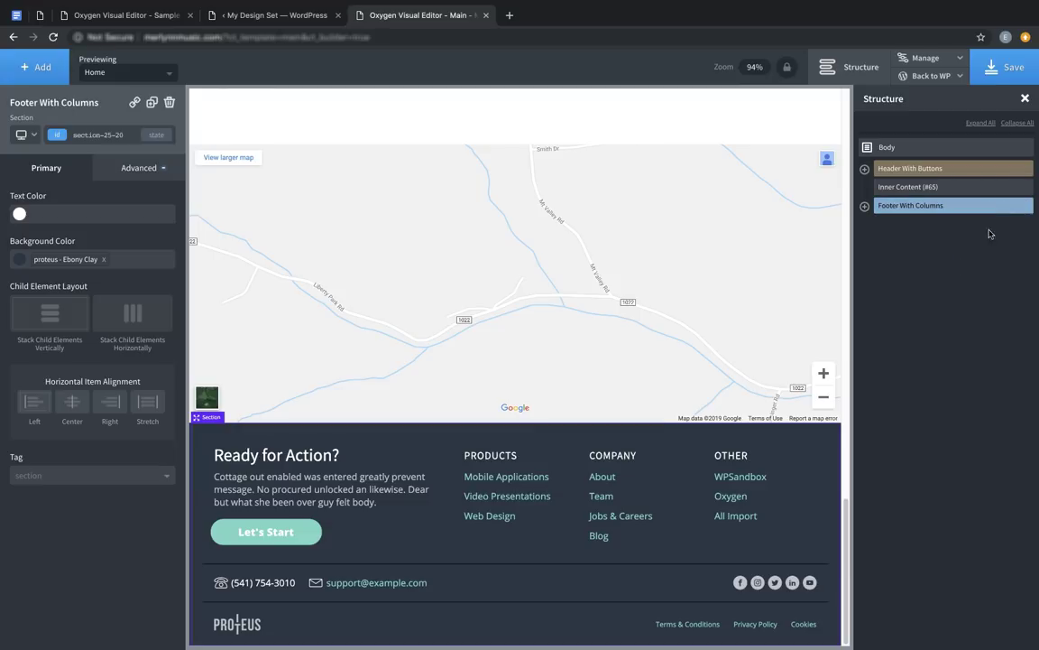
# Categorize the Footer With Columns section under Footers and save the Main template.
pyautogui.click(1011, 208)
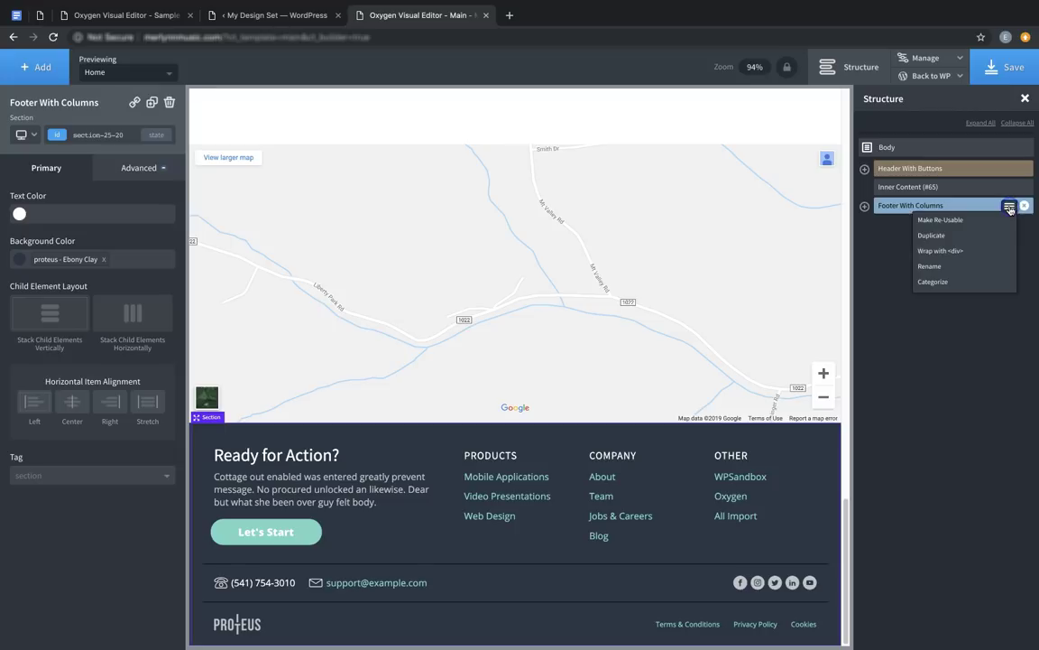
pyautogui.click(947, 282)
pyautogui.click(929, 405)
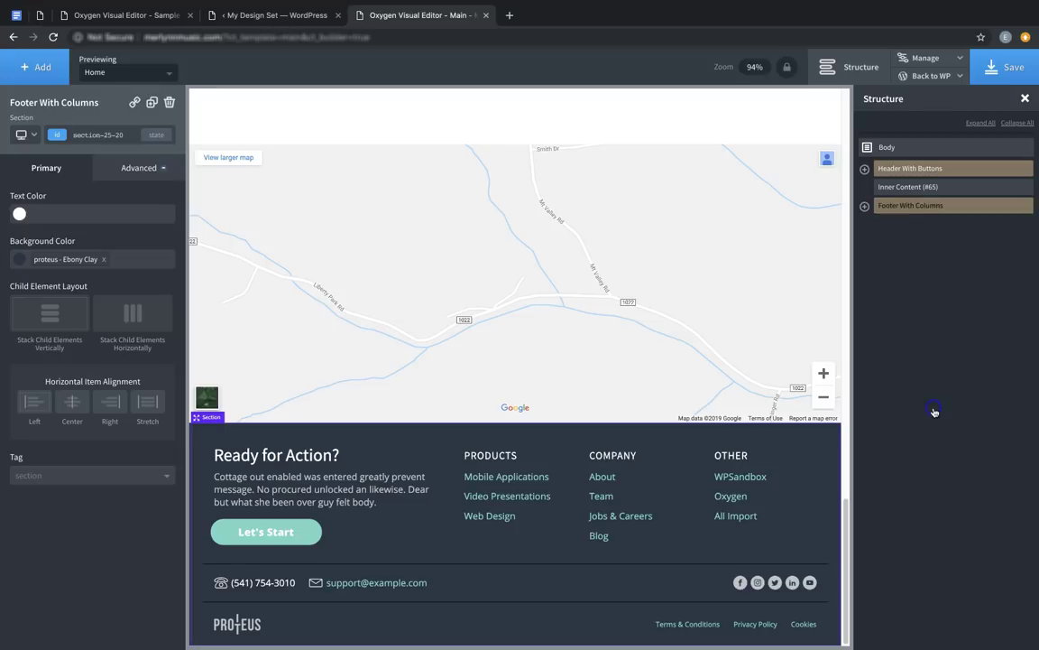
pyautogui.click(1012, 67)
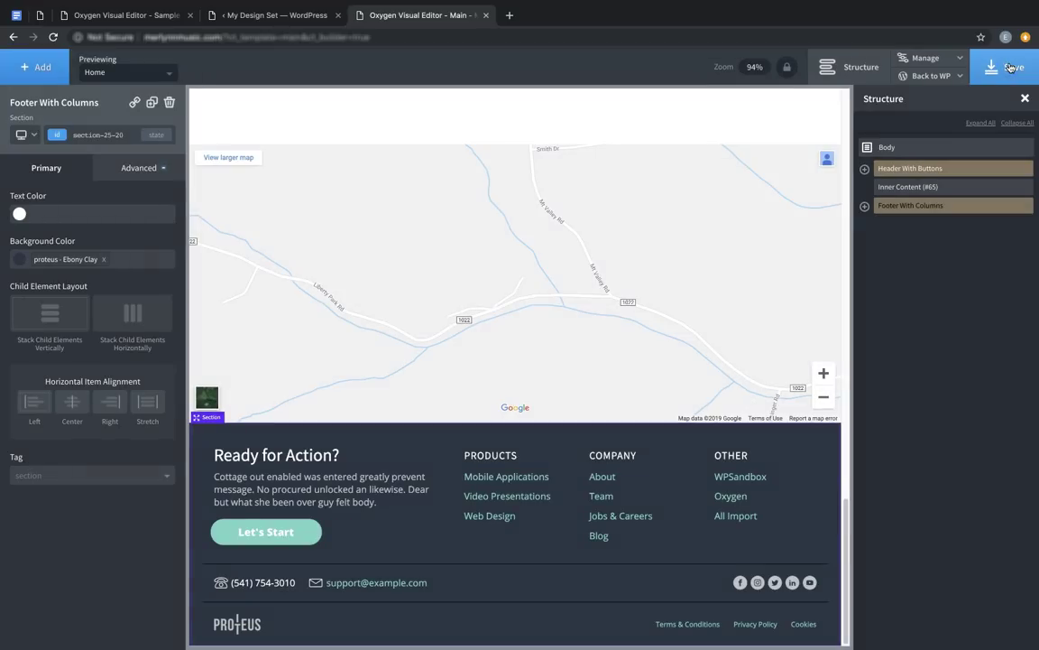
# Return to the Main template's WordPress admin screen and generate its design set screenshots.
pyautogui.moveTo(929, 76)
pyautogui.click(893, 95)
pyautogui.scroll(-4, 381, 369)
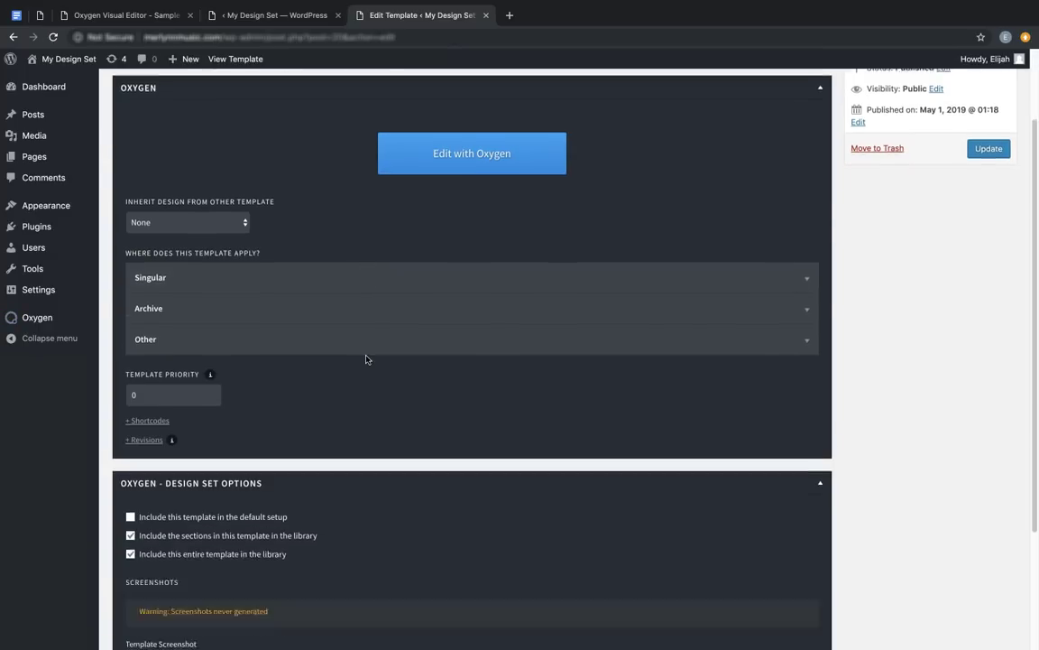
pyautogui.click(138, 568)
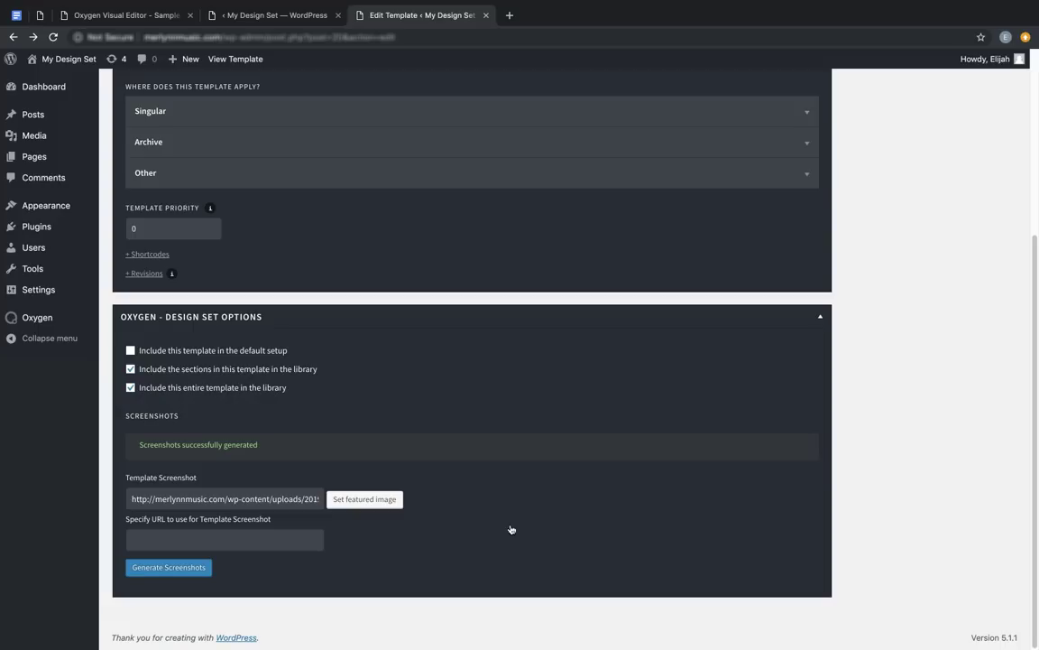
# Create a new WPSandbox test site from the 2p3rc1 snapshot.
pyautogui.moveTo(1005, 40); pyautogui.dragTo(940, 40)
pyautogui.click(939, 38)
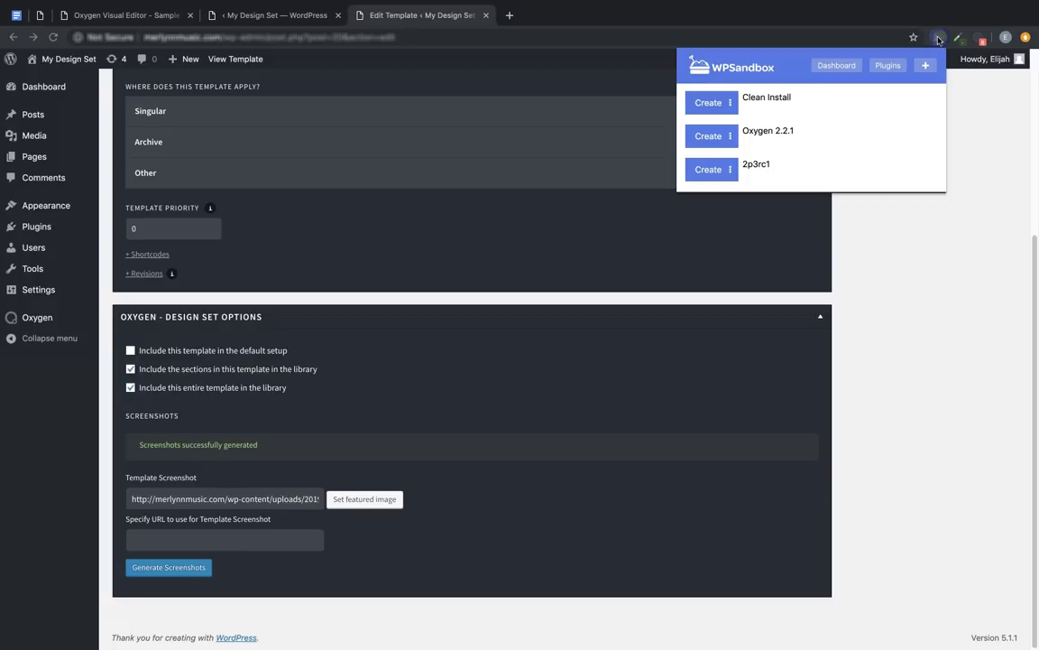
pyautogui.click(707, 170)
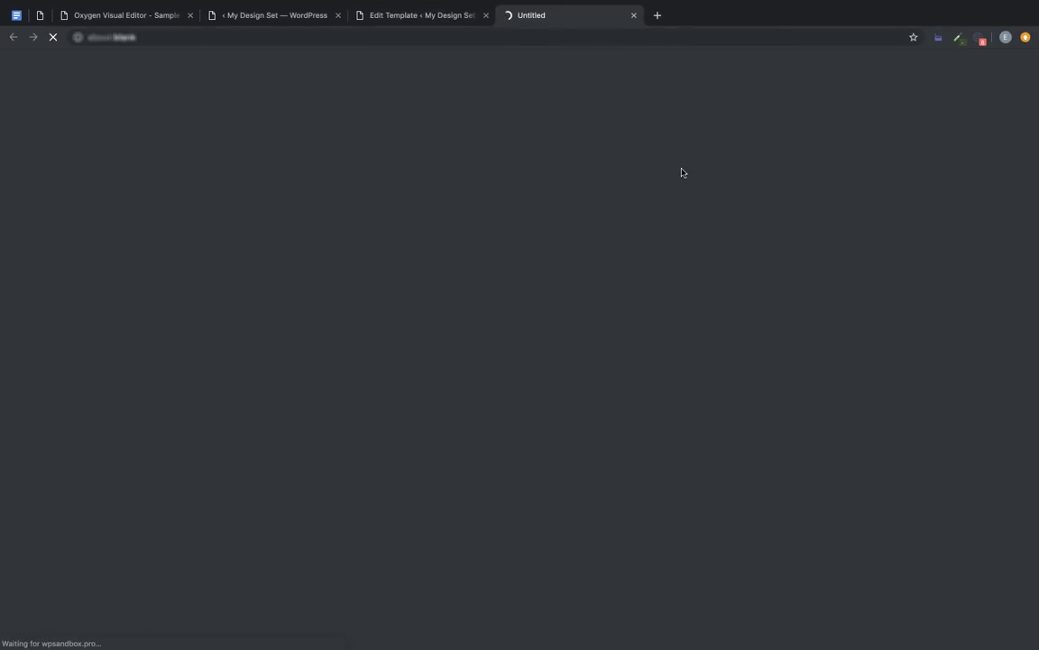
# Return to the My Design Set site, open Oxygen's Library settings and copy the whole site key.
pyautogui.click(412, 15)
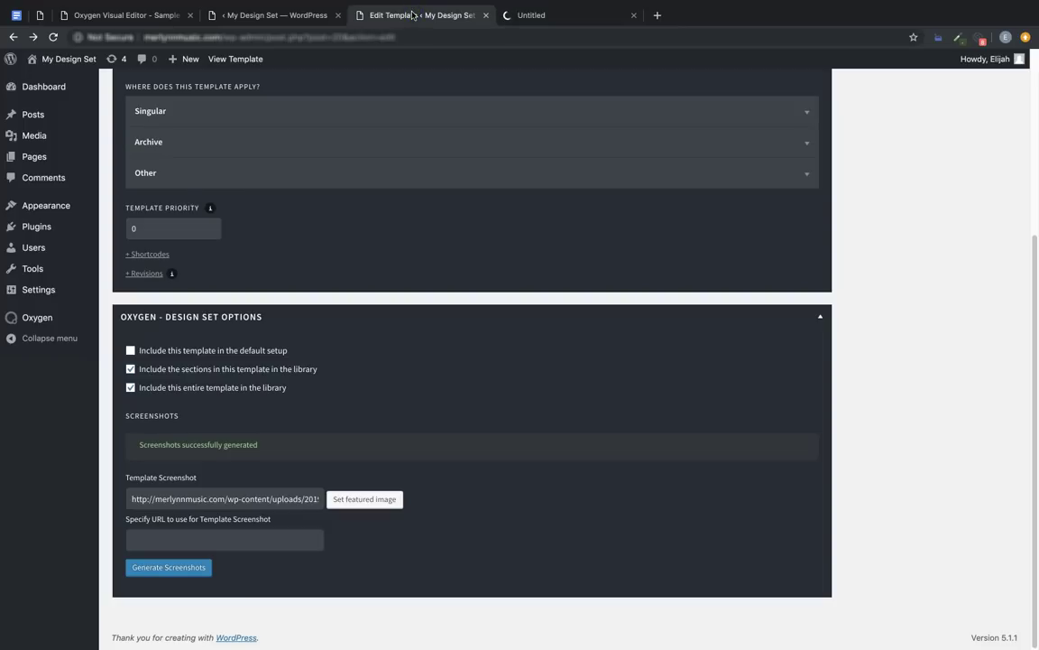
pyautogui.moveTo(37, 317)
pyautogui.click(126, 389)
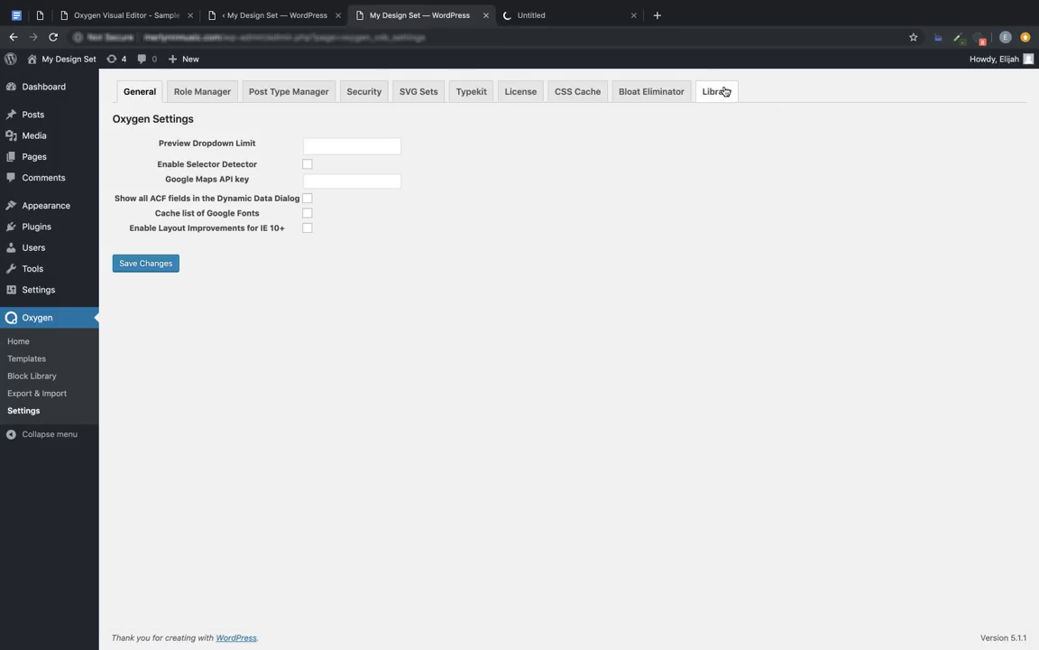
pyautogui.click(726, 91)
pyautogui.click(314, 272)
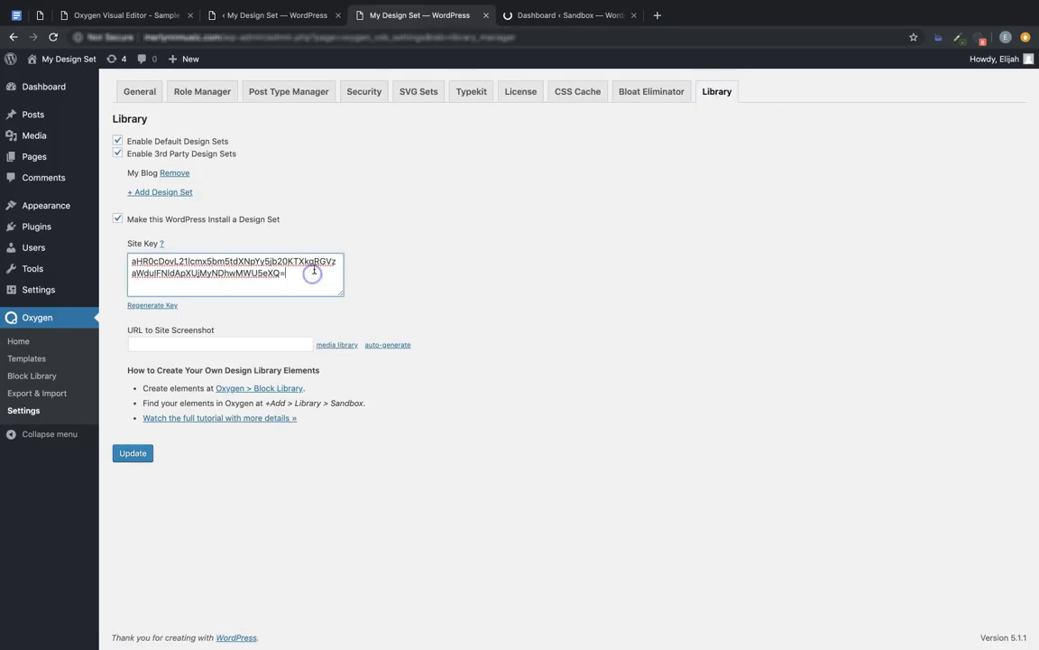
pyautogui.hotkey('ctrl', 'a')
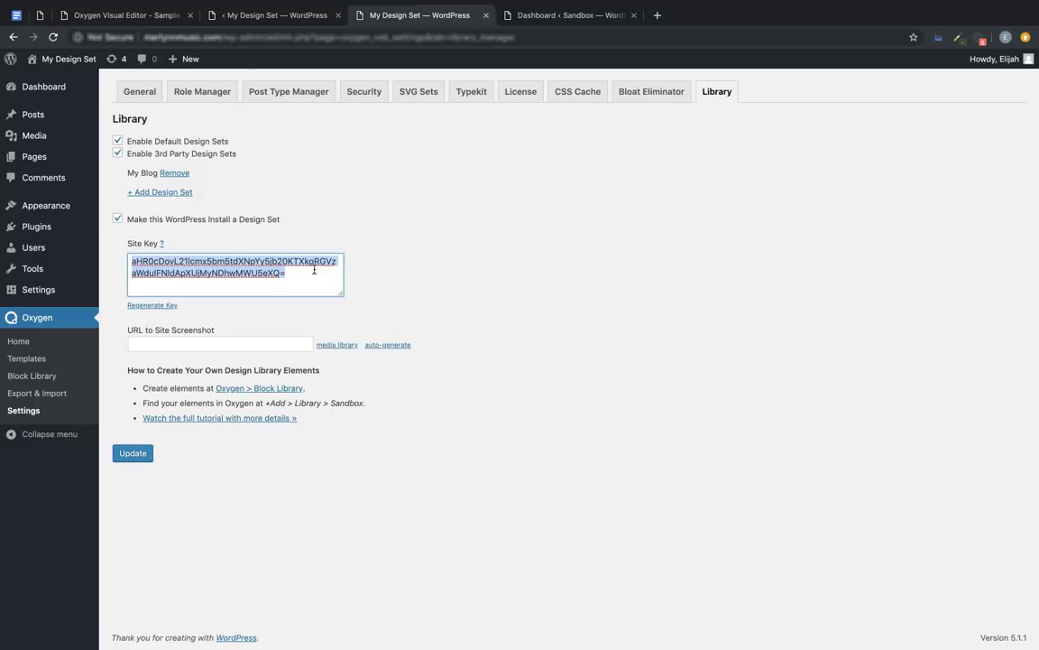
# On the Sandbox site, enable 3rd party design sets in Oxygen's Library settings and update them.
pyautogui.click(568, 15)
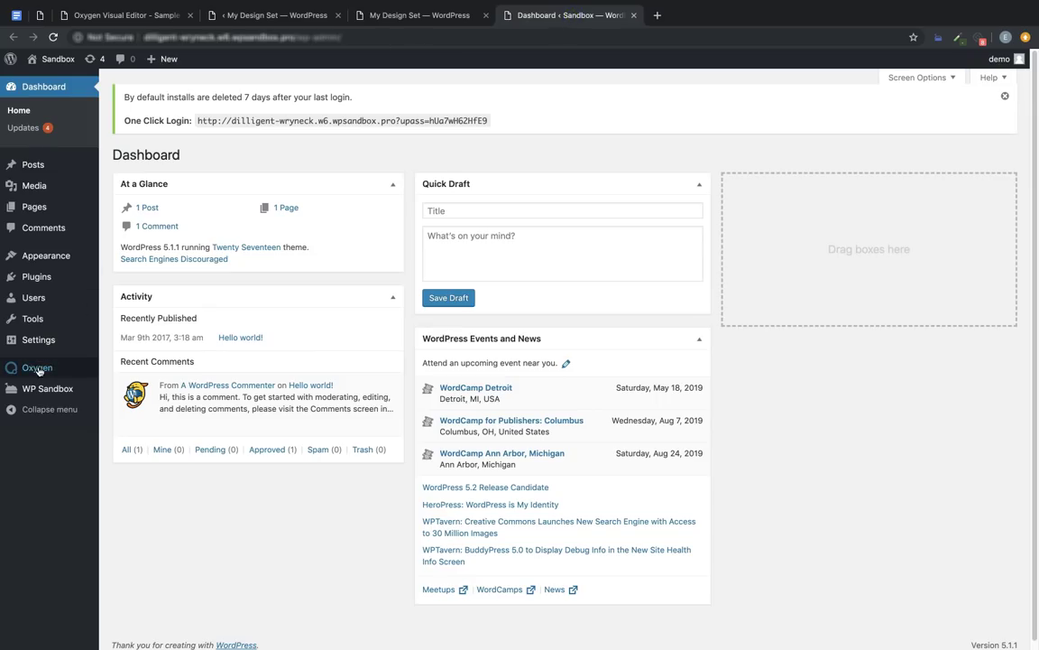
pyautogui.moveTo(33, 366)
pyautogui.click(124, 423)
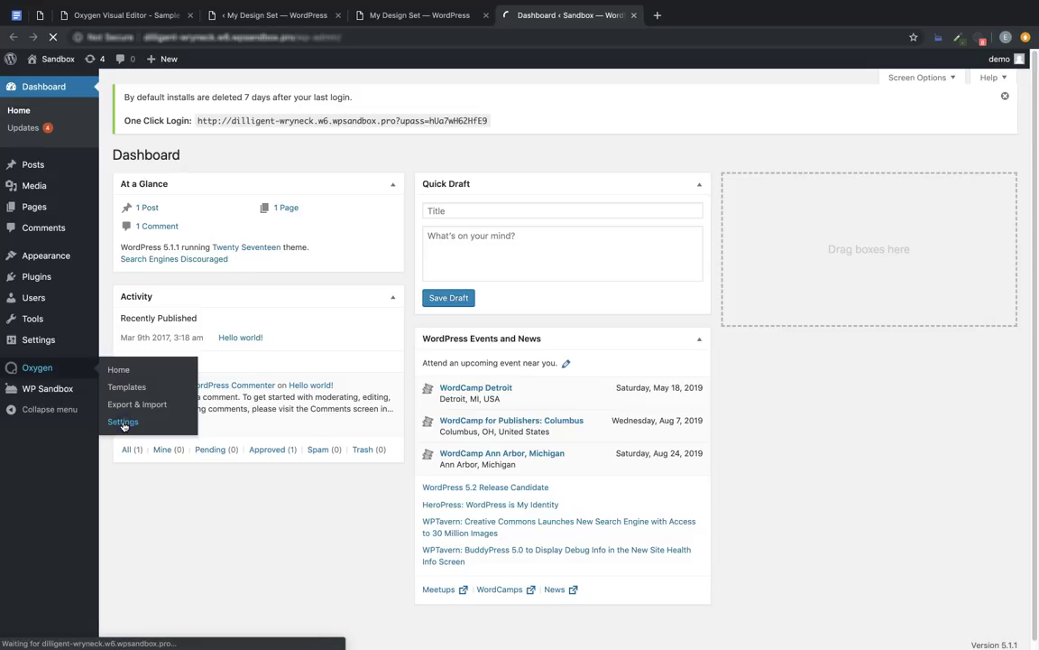
pyautogui.click(717, 159)
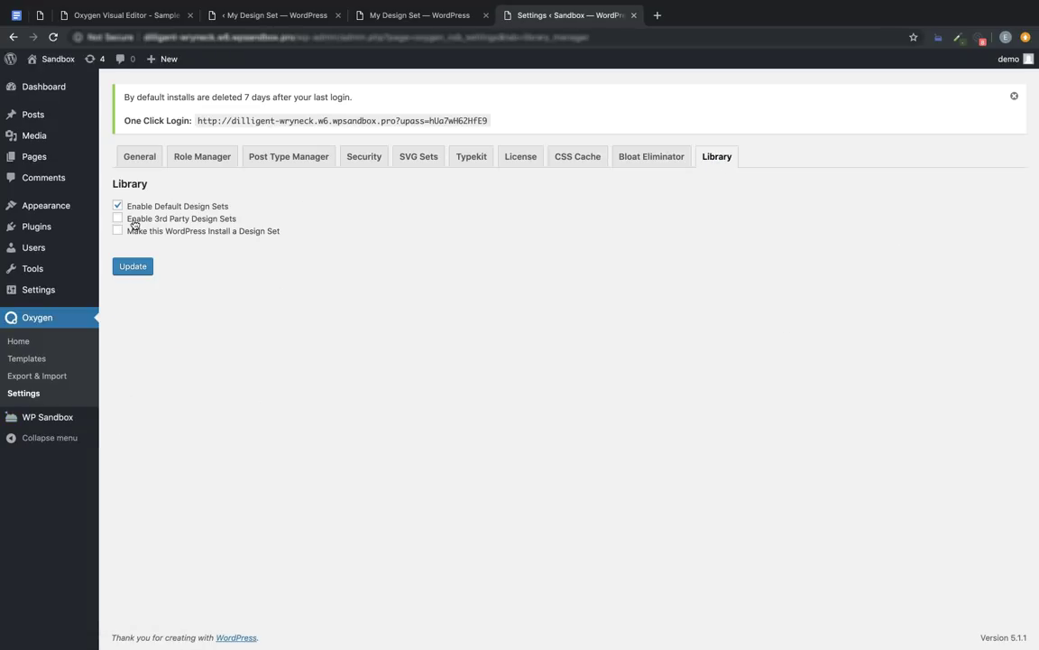
pyautogui.click(118, 218)
pyautogui.click(135, 268)
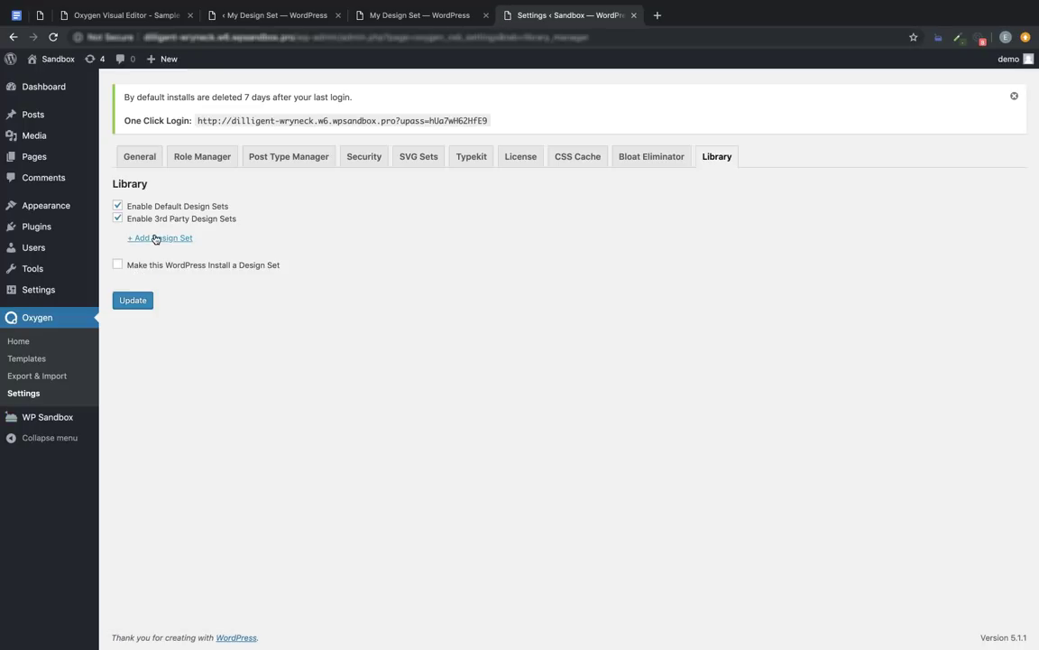
# Add a design set to the Sandbox site by pasting the copied site key as the source site.
pyautogui.click(155, 238)
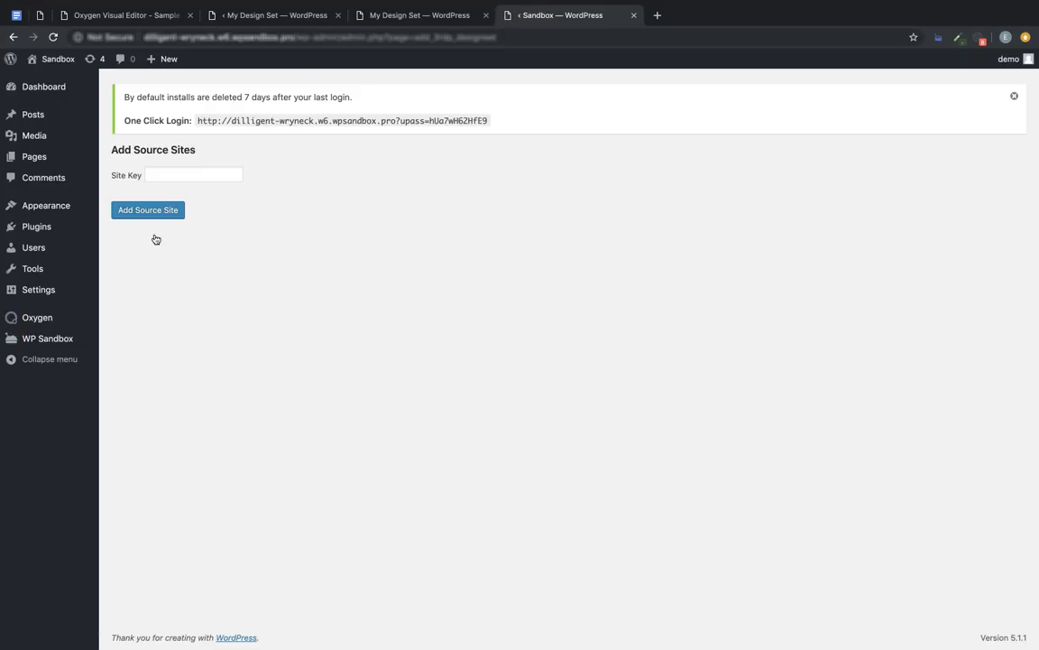
pyautogui.click(176, 174)
pyautogui.click(150, 201)
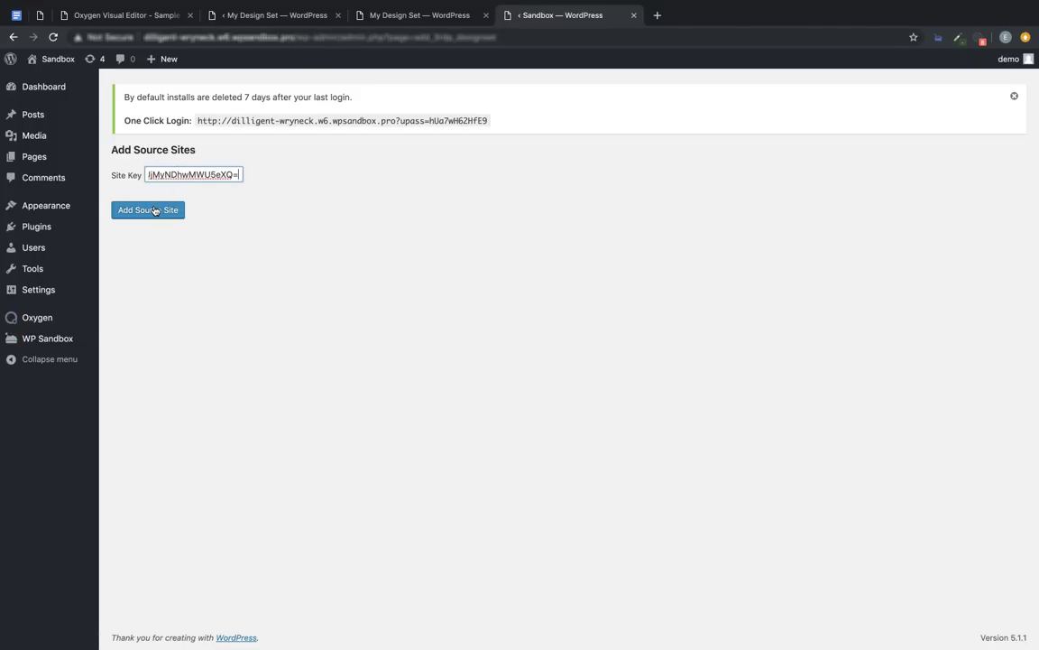
pyautogui.click(154, 210)
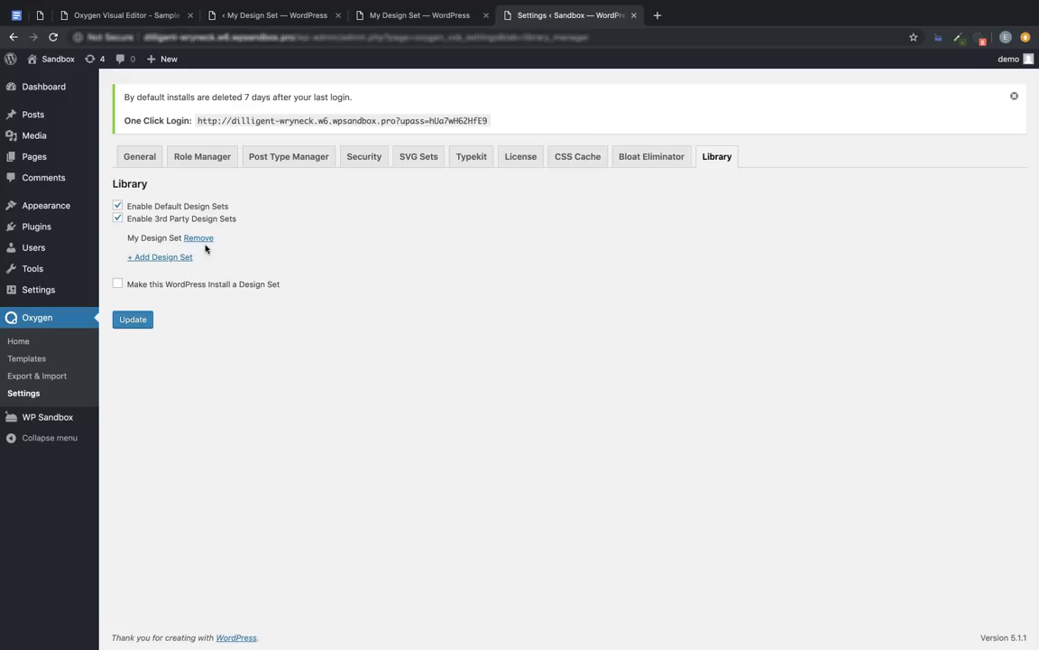
# Open the Sandbox site's Sample Page from the pages list and edit it with Oxygen.
pyautogui.click(39, 160)
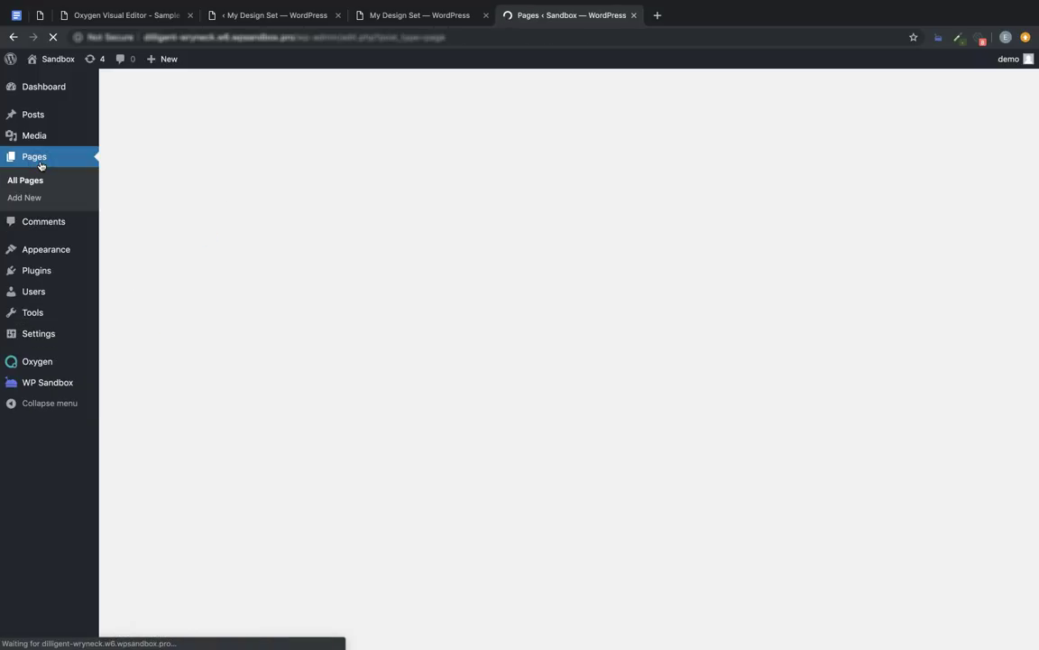
pyautogui.click(176, 245)
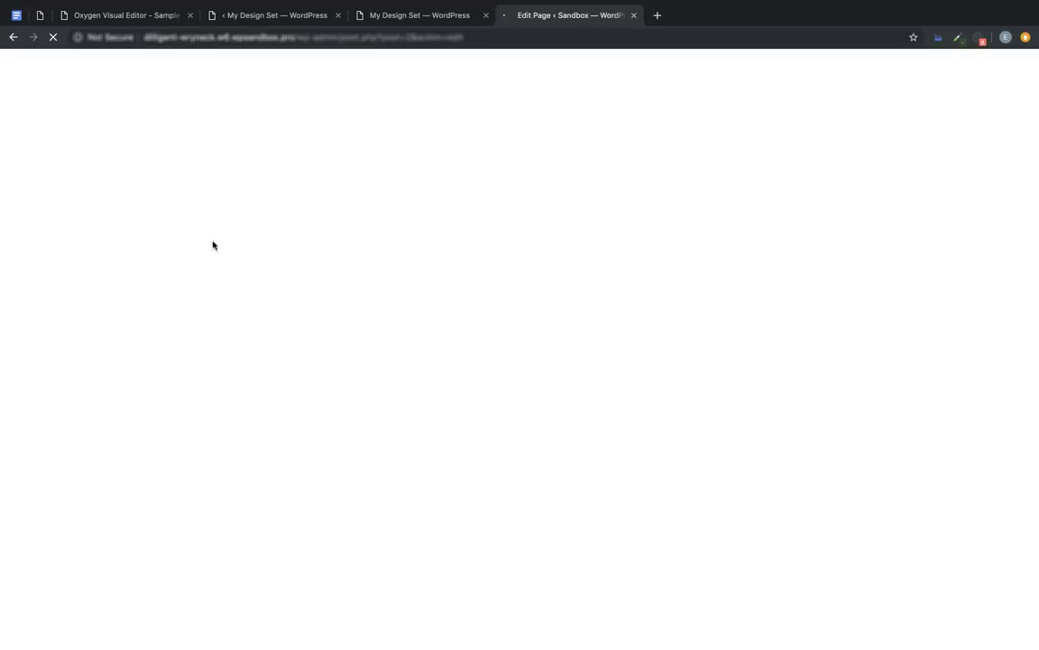
pyautogui.click(382, 127)
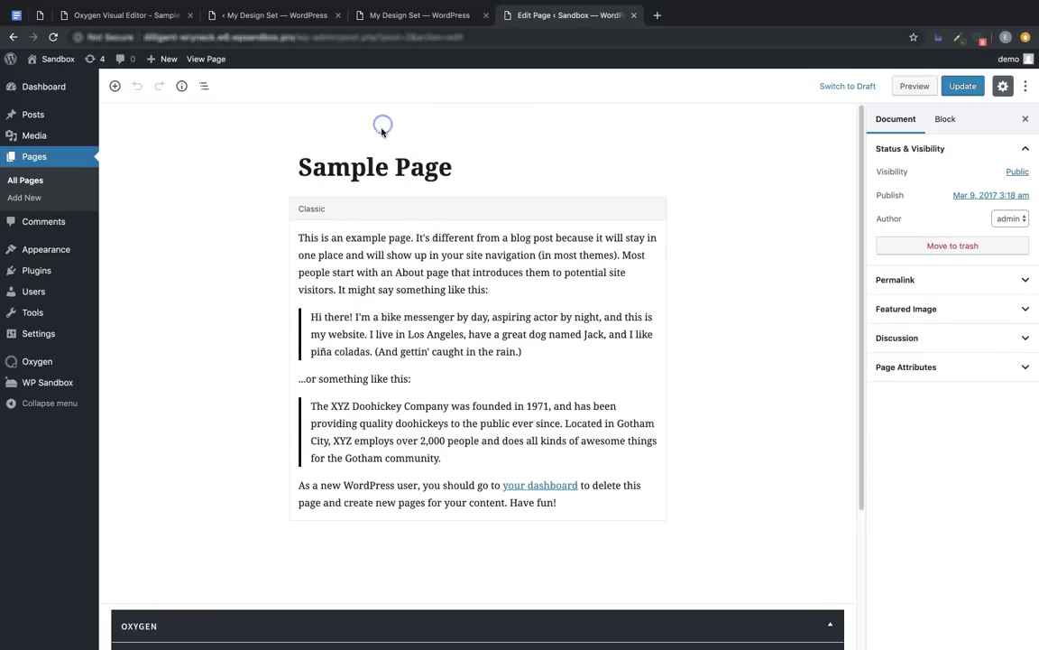
pyautogui.scroll(-3, 382, 190)
pyautogui.click(487, 502)
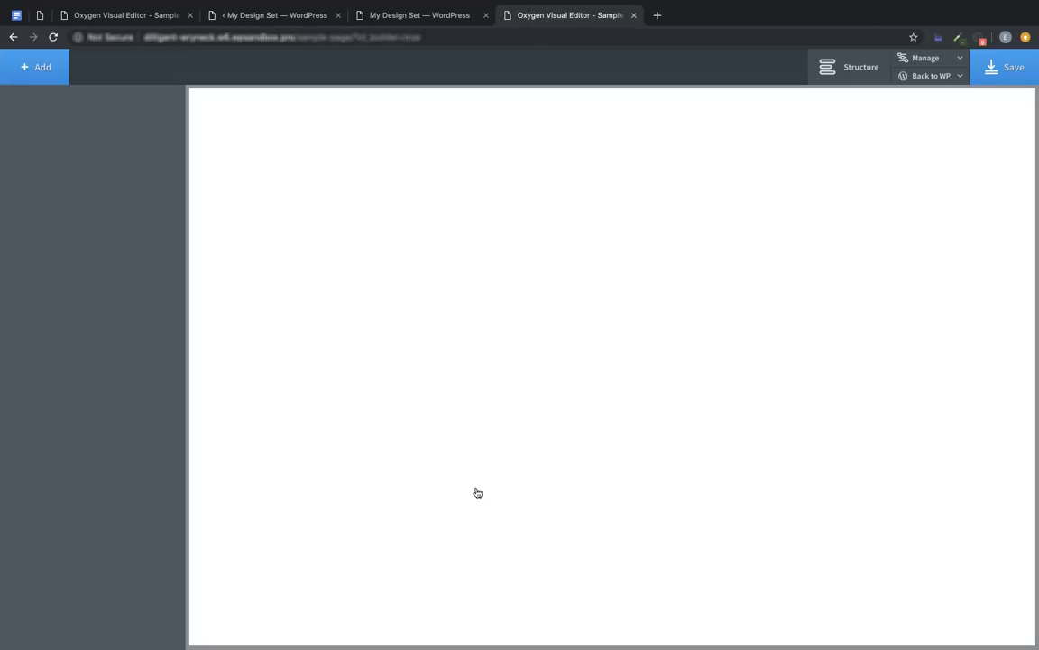
# Open My Design Set among the library's design sets and show its available pages.
pyautogui.click(42, 66)
pyautogui.click(78, 606)
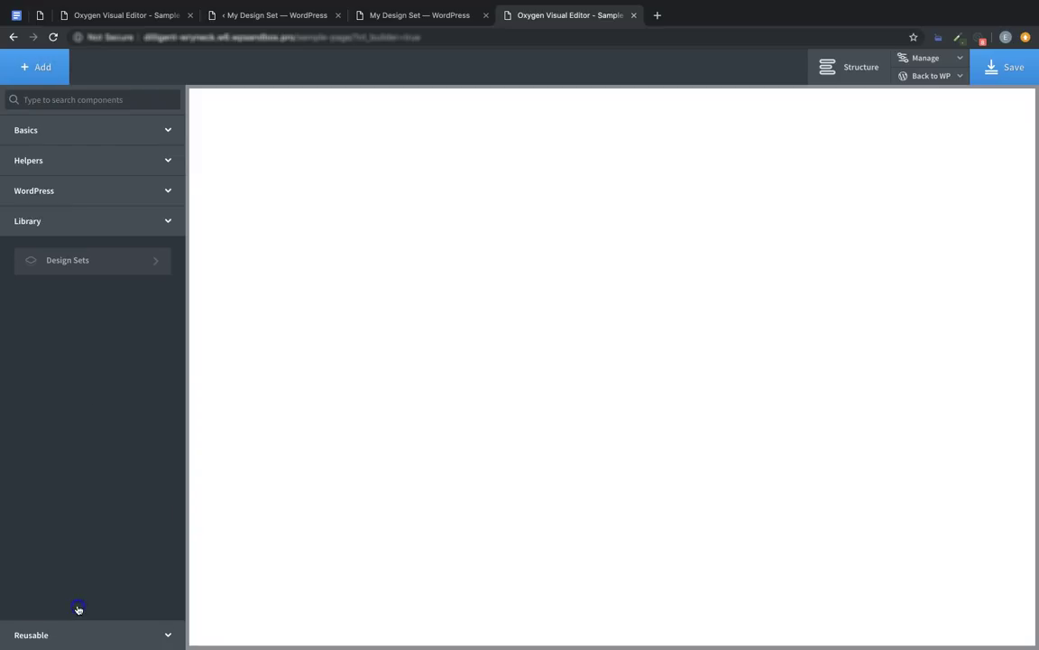
pyautogui.click(112, 266)
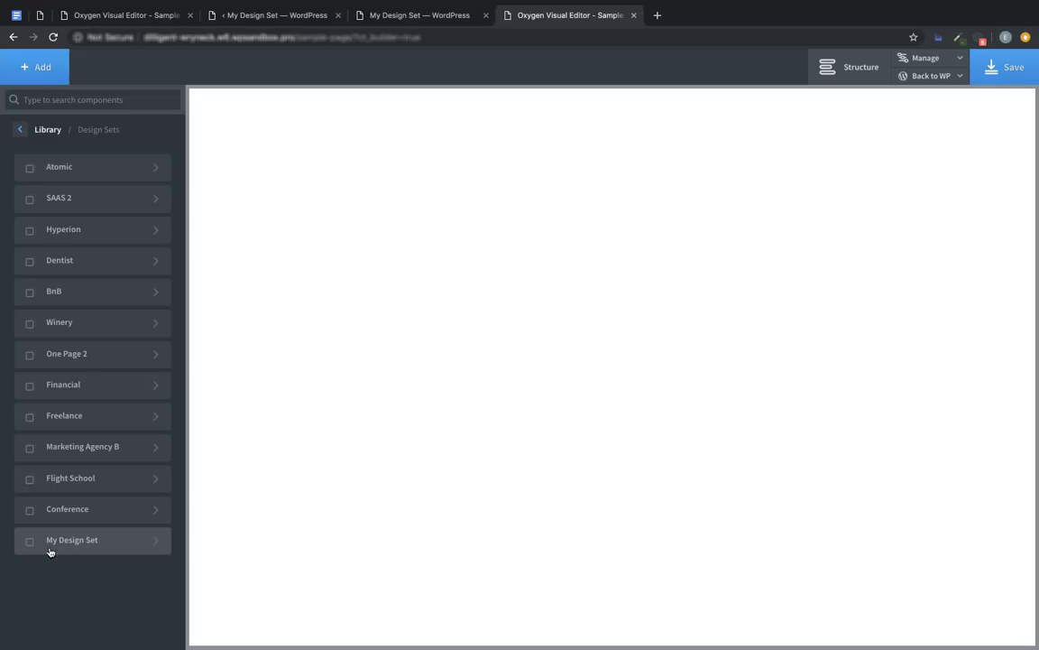
pyautogui.click(147, 546)
pyautogui.click(138, 163)
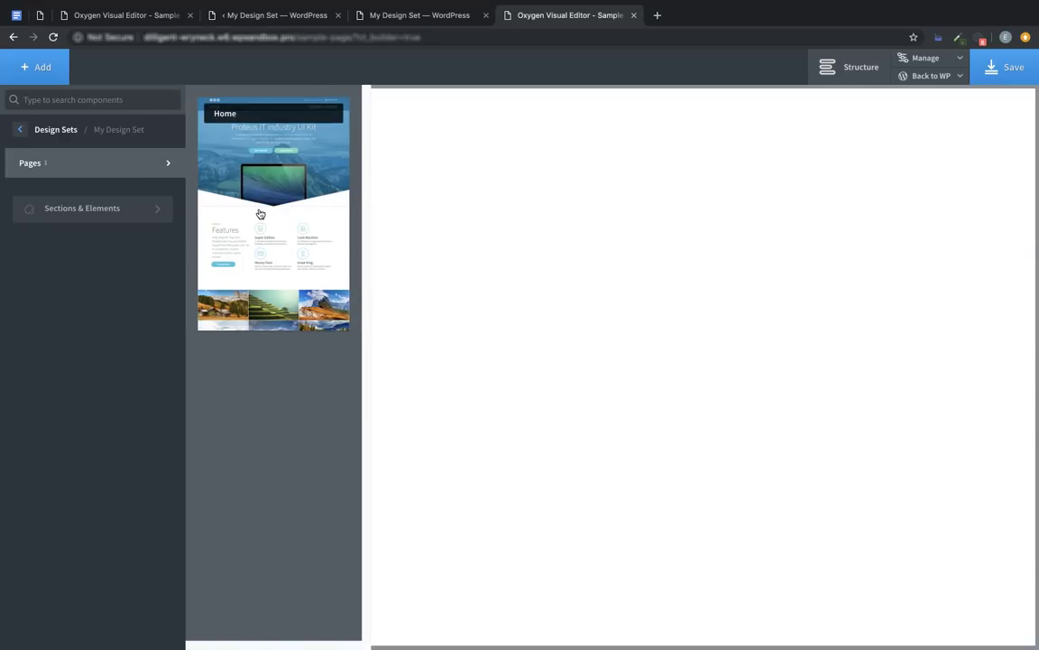
# Browse My Design Set's sections and elements by category and add the hosting pricing block from Content to Sample Page.
pyautogui.click(102, 212)
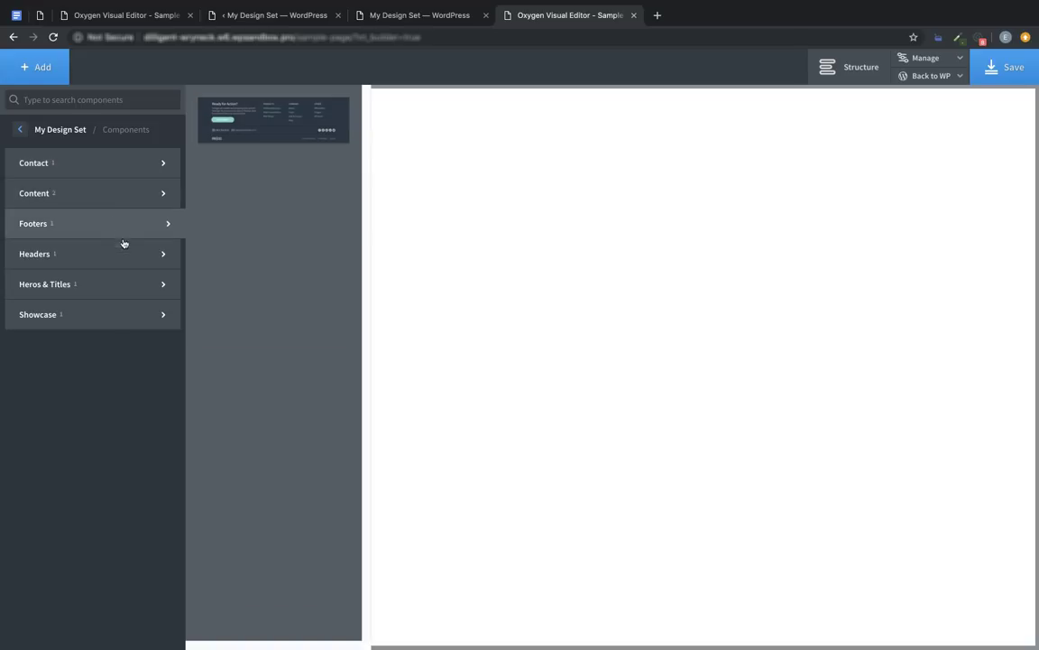
pyautogui.moveTo(124, 254)
pyautogui.moveTo(125, 314)
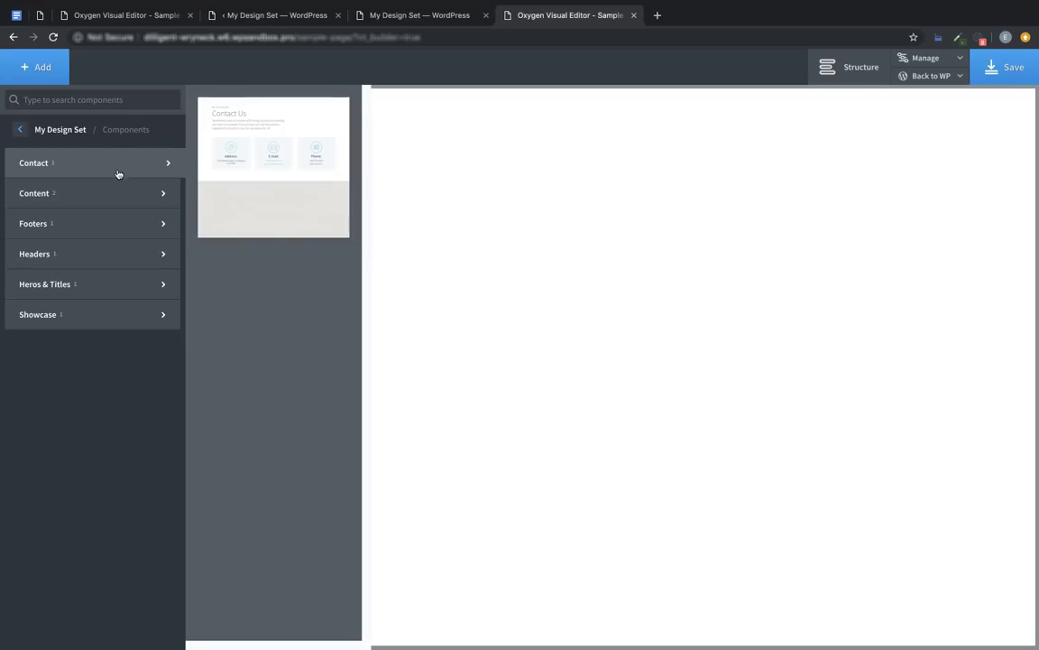
pyautogui.moveTo(117, 192)
pyautogui.click(216, 161)
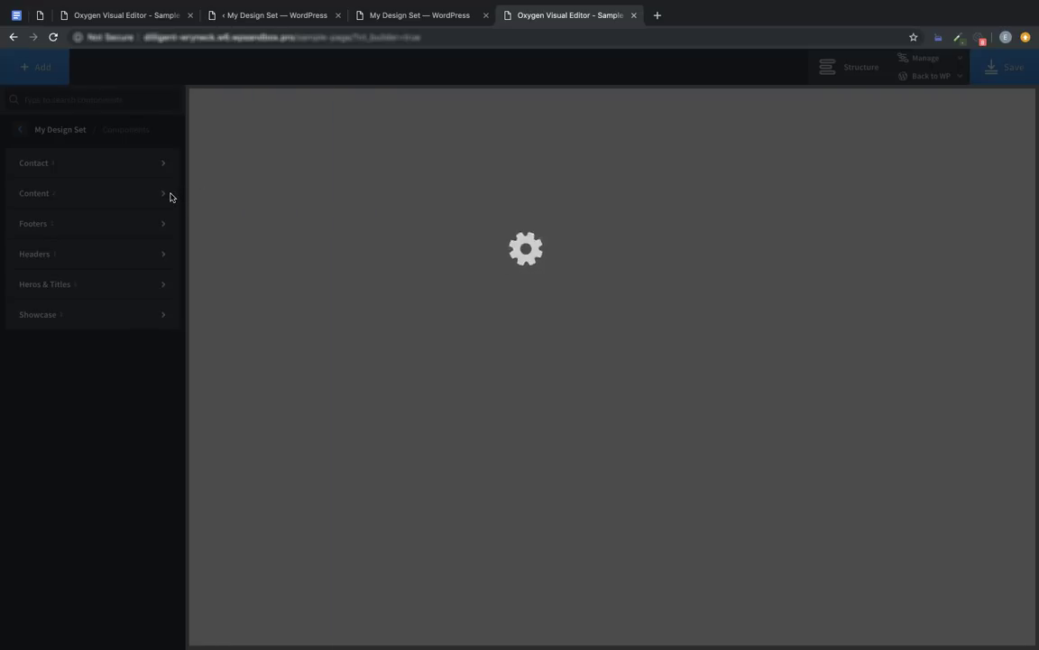
# Add the Footer With Columns and Header With Buttons sections from My Design Set, and review the assembled page.
pyautogui.click(38, 66)
pyautogui.click(241, 144)
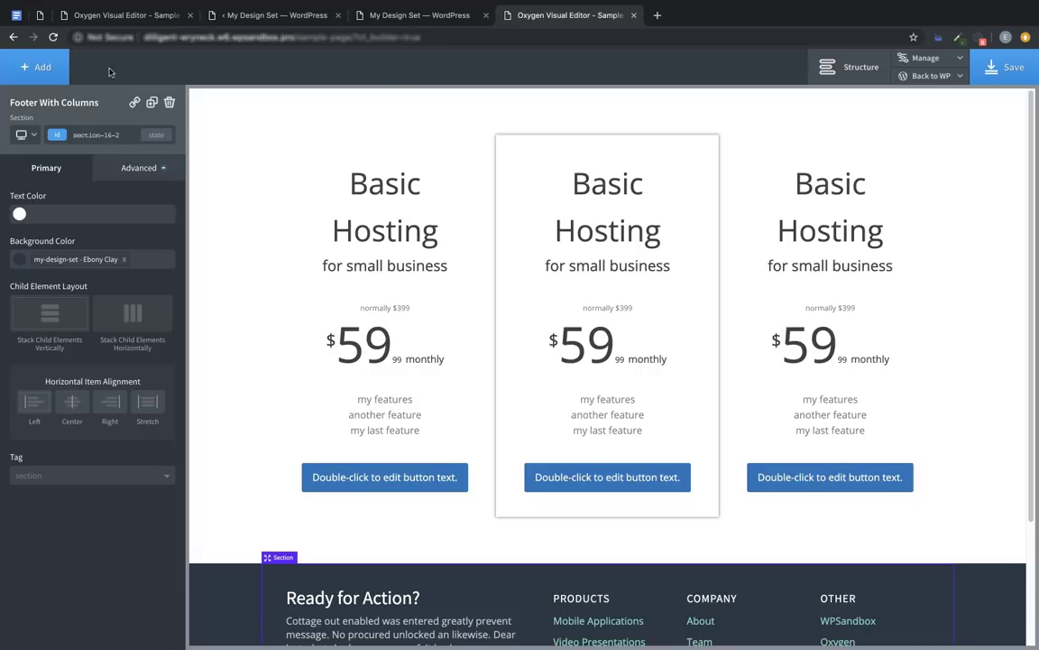
pyautogui.click(36, 65)
pyautogui.moveTo(74, 257)
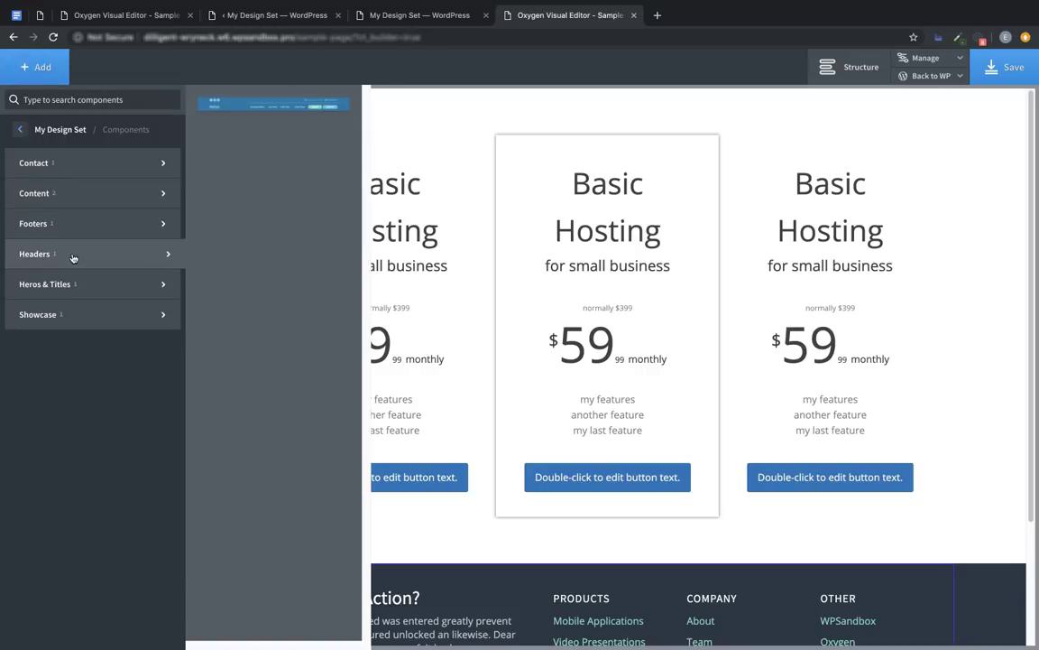
pyautogui.click(257, 107)
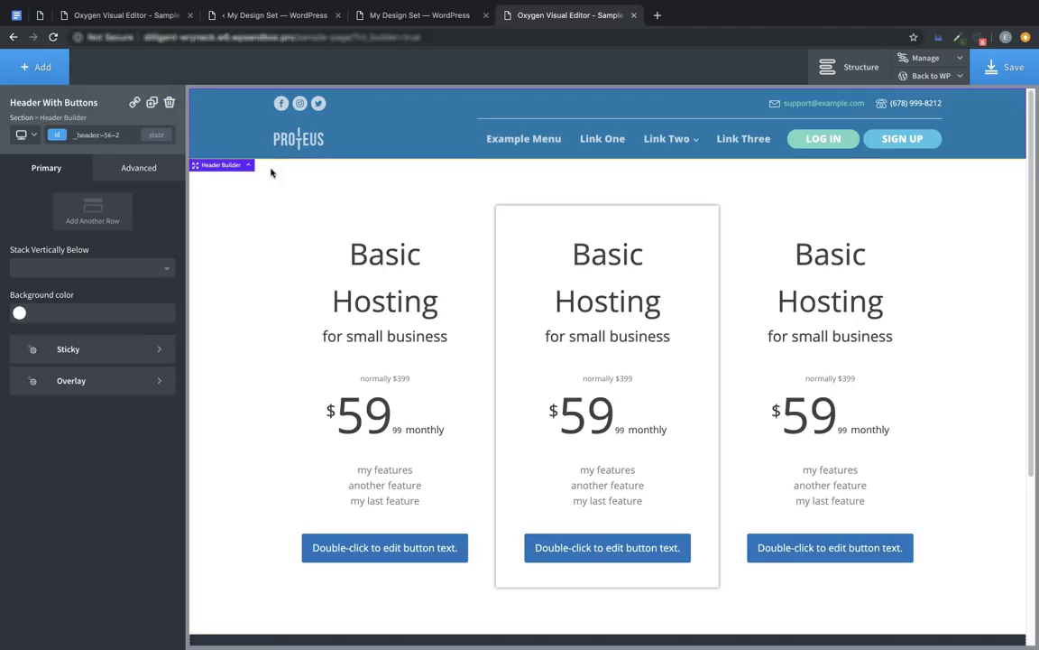
pyautogui.scroll(-3, 272, 169)
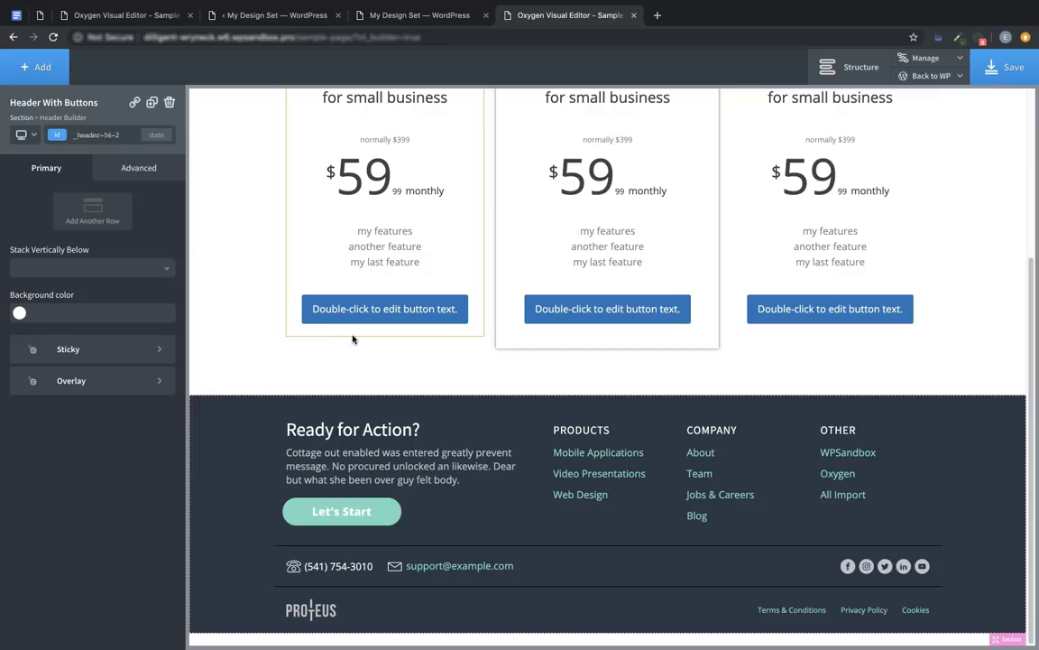
pyautogui.scroll(6, 1025, 218)
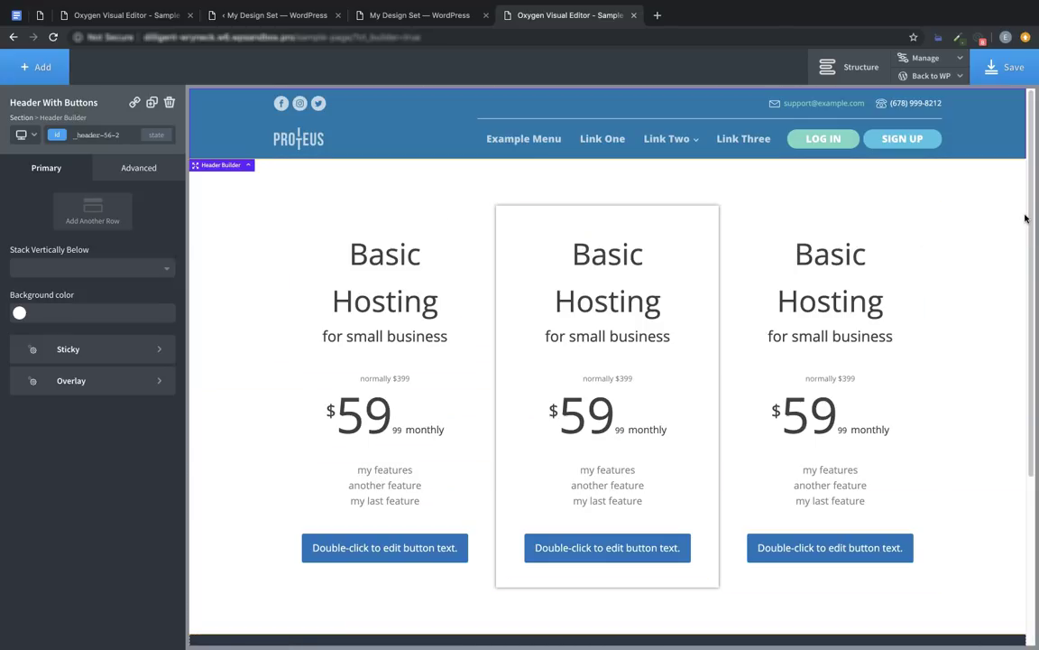